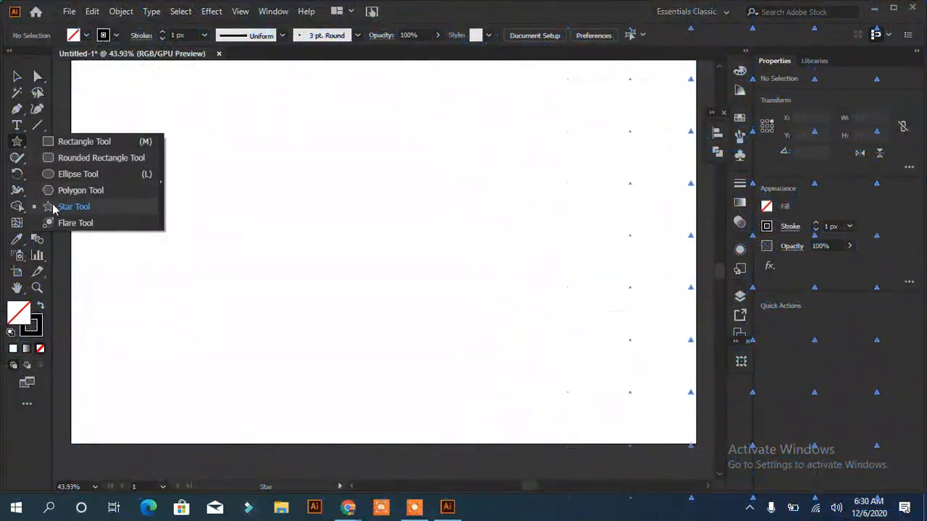
Draw a five-pointed star about 5.97 in wide and 5.68 in high and move it to the middle of the artboard
{"action": "left_click_drag", "start_coordinate": [345, 204], "coordinate": [438, 267]}
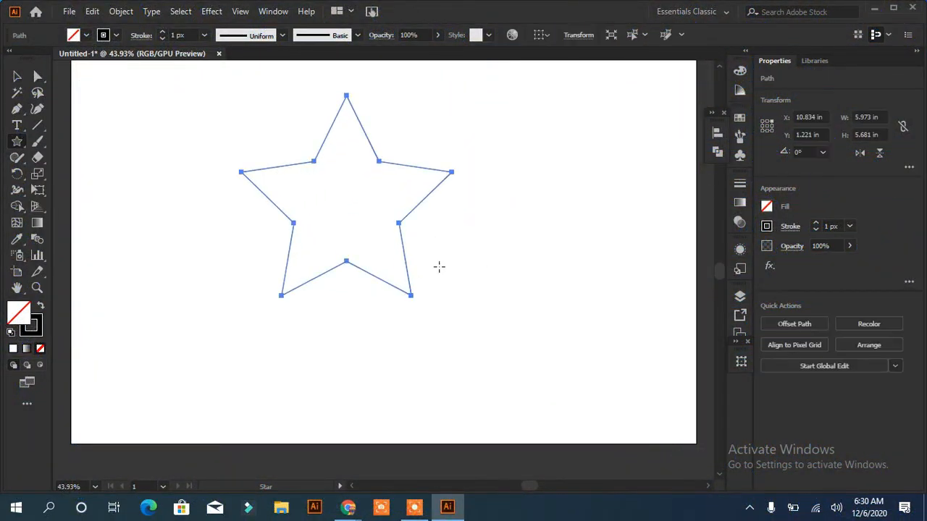
{"action": "left_click", "coordinate": [18, 76]}
{"action": "left_click_drag", "start_coordinate": [314, 161], "coordinate": [358, 217]}
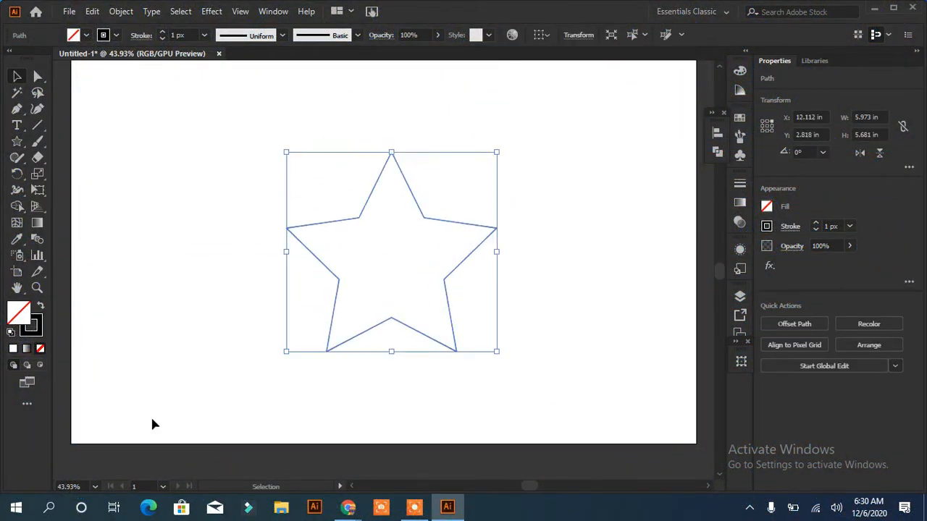
{"action": "key", "text": "p"}
{"action": "left_click", "coordinate": [38, 76]}
{"action": "left_click", "coordinate": [166, 132]}
{"action": "left_click", "coordinate": [16, 78]}
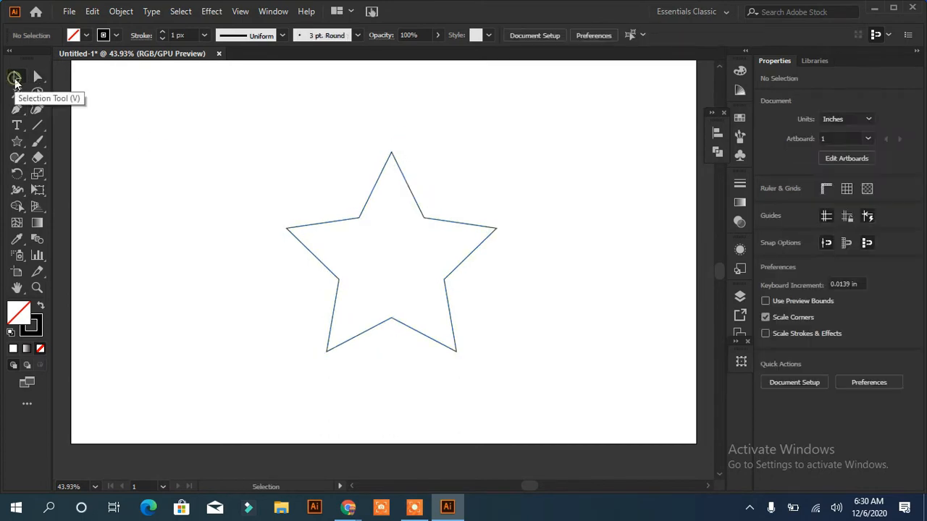
Draw a straight vertical Pen path from the star's upper tip through its lower inner corner, ending below the star
{"action": "left_click", "coordinate": [16, 108]}
{"action": "left_click", "coordinate": [392, 152]}
{"action": "left_click", "coordinate": [391, 317]}
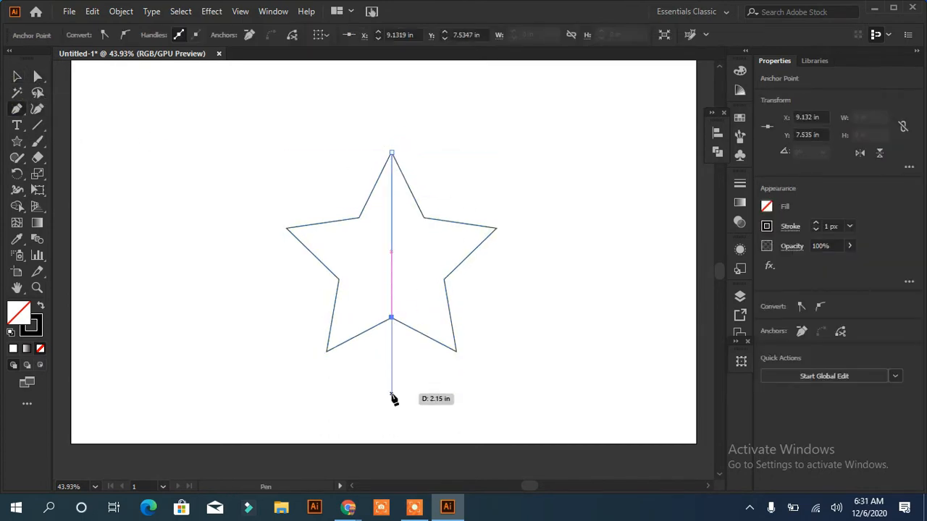
{"action": "left_click", "coordinate": [391, 389]}
{"action": "key", "text": "Escape"}
Draw straight Pen paths from the star's two side tips through its center to the opposite lower inner corners
{"action": "left_click", "coordinate": [287, 228]}
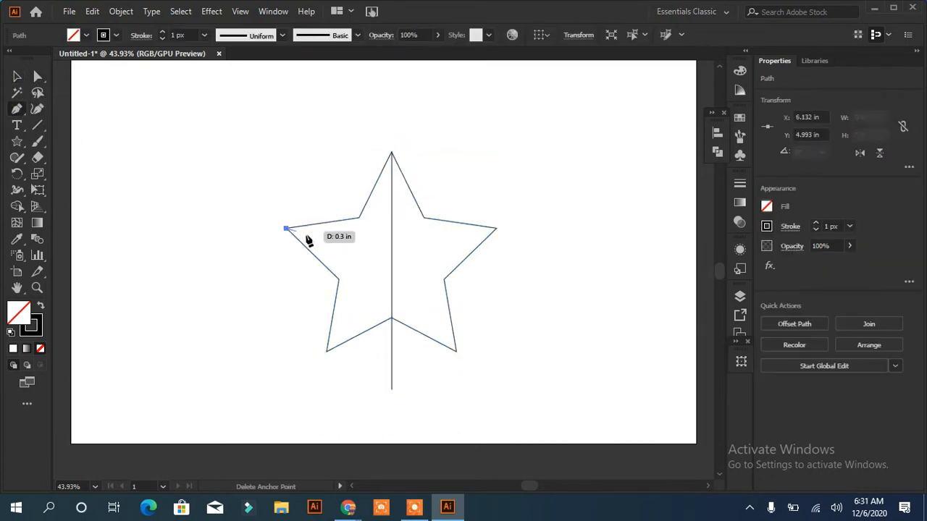
{"action": "left_click", "coordinate": [453, 281]}
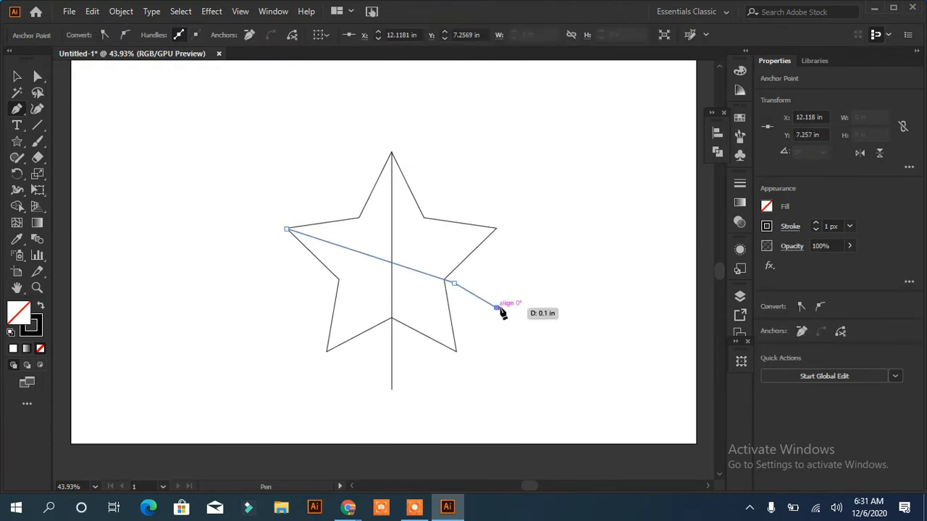
{"action": "left_click", "coordinate": [497, 228]}
{"action": "left_click", "coordinate": [338, 279]}
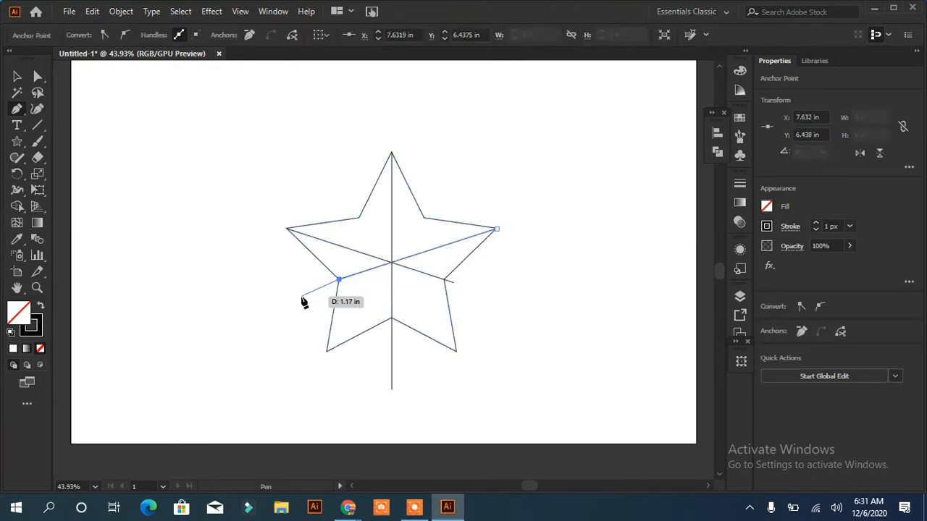
{"action": "key", "text": "Escape"}
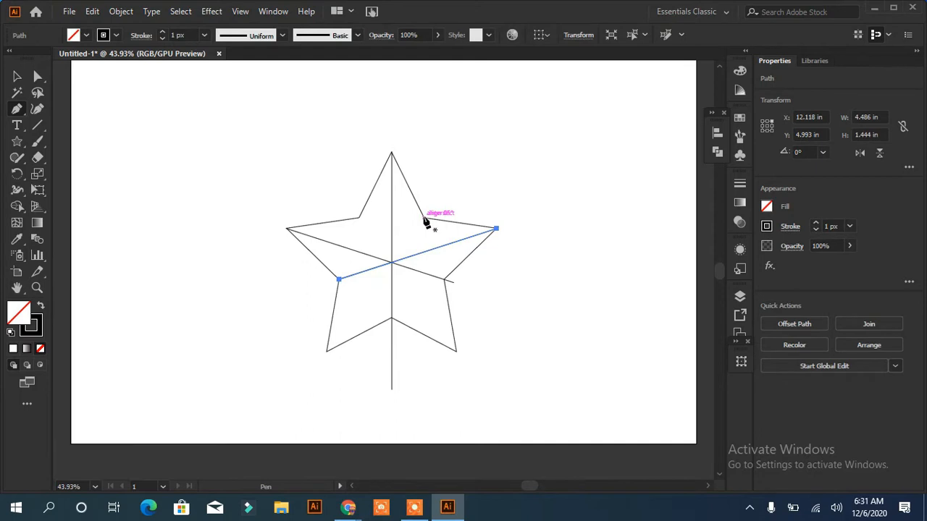
Draw straight Pen paths from the star's two upper inner corners through its center to the opposite lower tips
{"action": "left_click", "coordinate": [423, 217]}
{"action": "left_click", "coordinate": [326, 351]}
{"action": "key", "text": "Escape"}
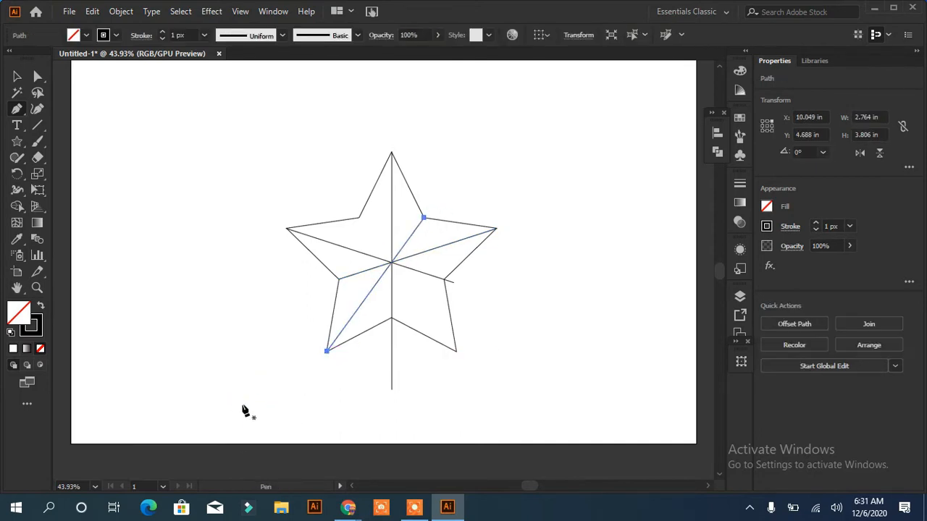
{"action": "left_click", "coordinate": [359, 217]}
{"action": "left_click", "coordinate": [455, 351]}
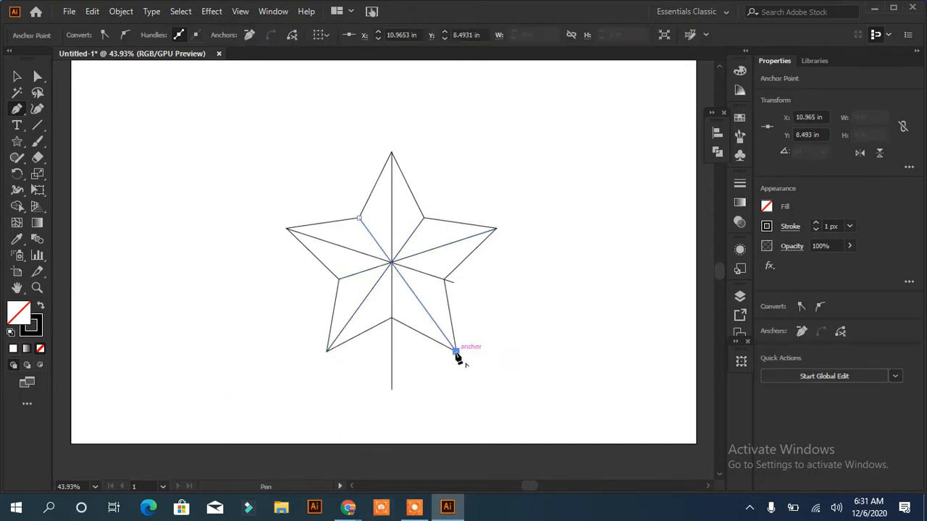
{"action": "key", "text": "Escape"}
{"action": "key", "text": "v"}
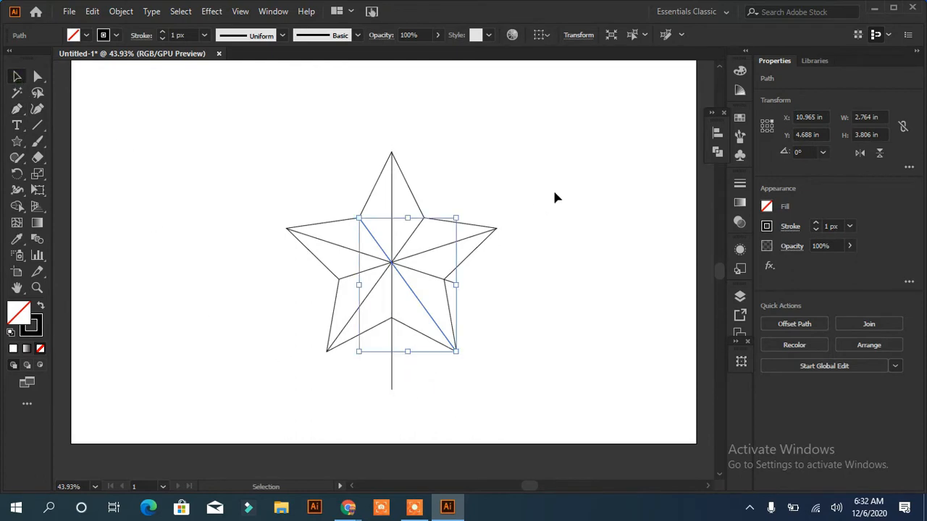
Select the star with its lines and fill two alternate facets with light orange using the Shape Builder
{"action": "left_click_drag", "start_coordinate": [549, 155], "coordinate": [218, 372]}
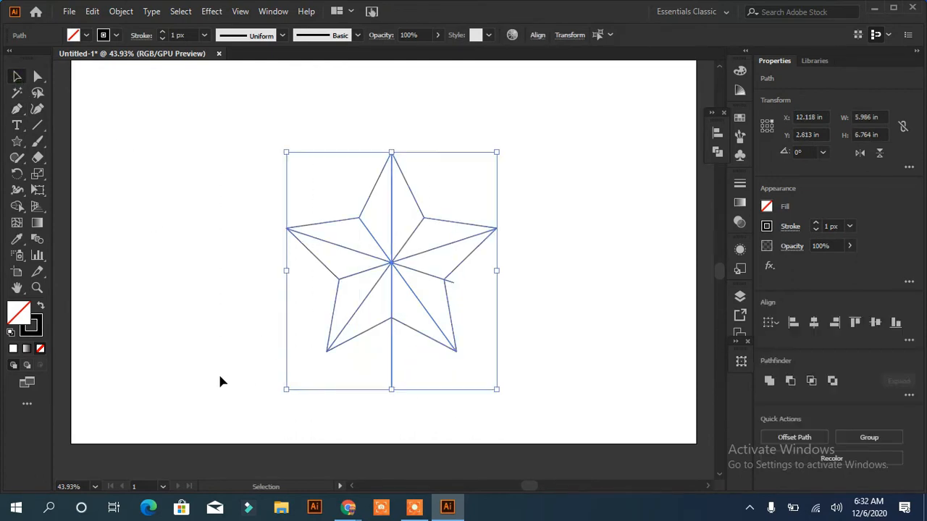
{"action": "left_click", "coordinate": [17, 206]}
{"action": "left_click", "coordinate": [73, 34]}
{"action": "left_click", "coordinate": [130, 60]}
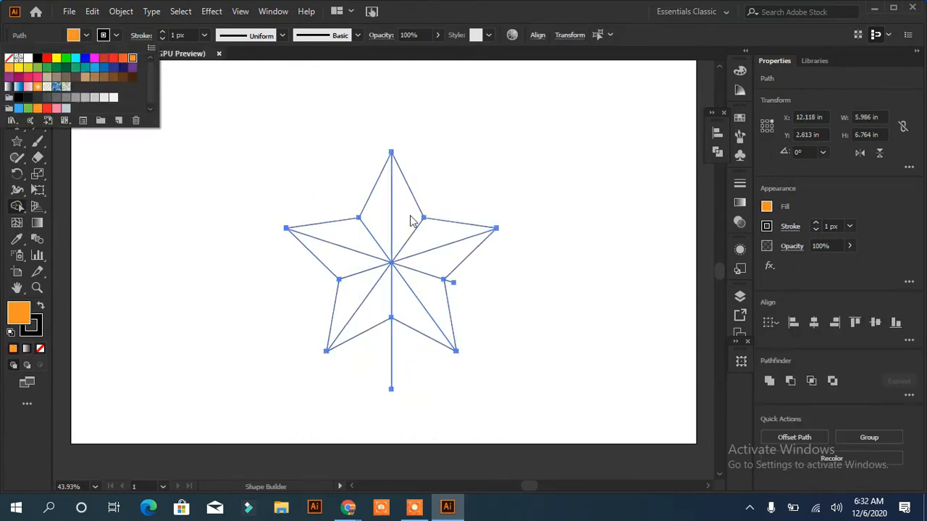
{"action": "left_click", "coordinate": [406, 219]}
{"action": "left_click", "coordinate": [448, 265]}
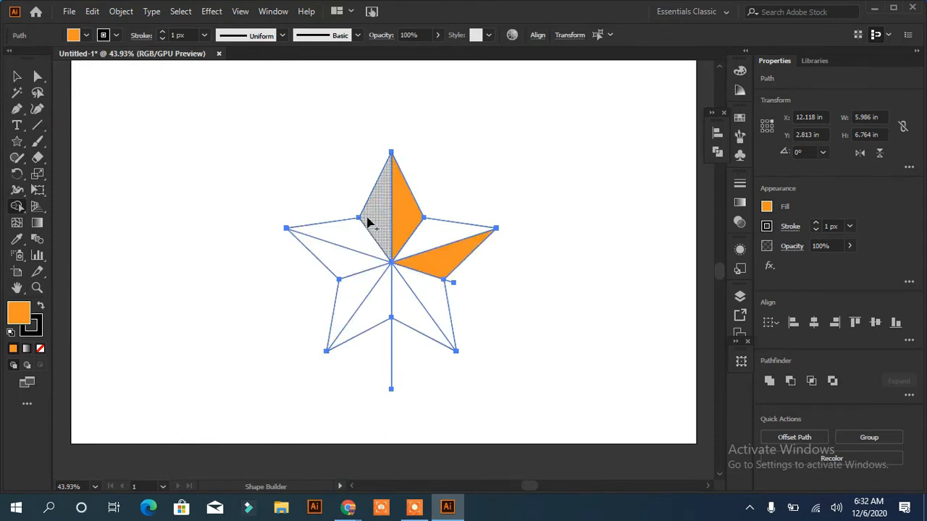
Extend the dividing lines' ends slightly beyond the star's outline at its tips and inner corners
{"action": "left_click", "coordinate": [18, 76]}
{"action": "left_click", "coordinate": [292, 257]}
{"action": "left_click", "coordinate": [289, 230]}
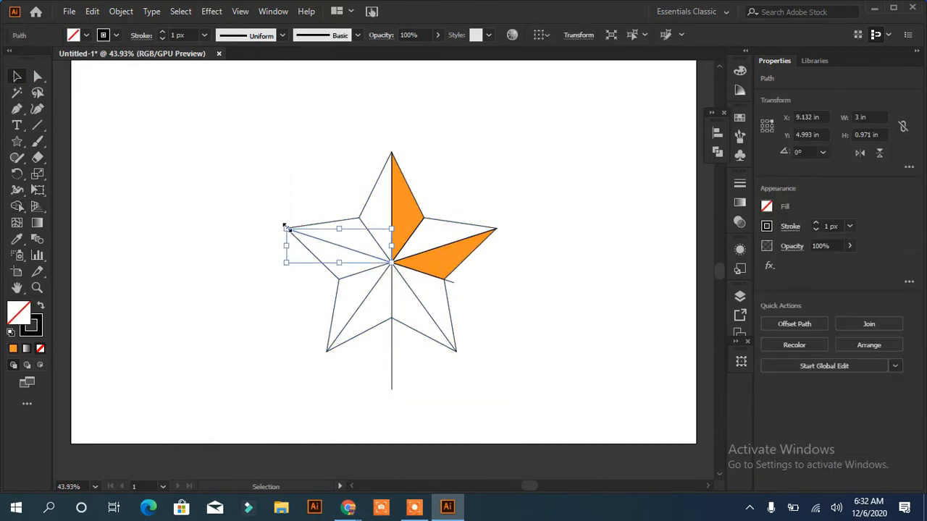
{"action": "left_click_drag", "start_coordinate": [286, 227], "coordinate": [282, 228]}
{"action": "key", "text": "a"}
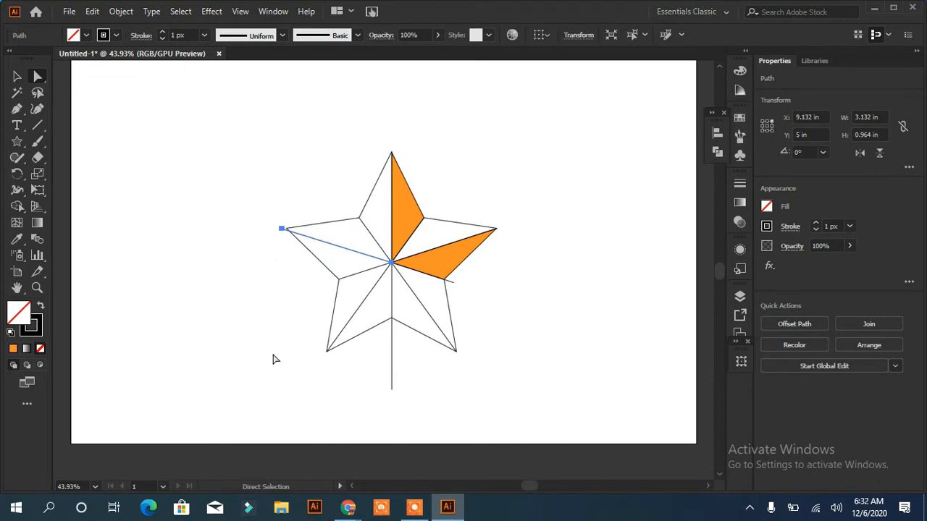
{"action": "left_click", "coordinate": [541, 359]}
{"action": "left_click", "coordinate": [457, 353]}
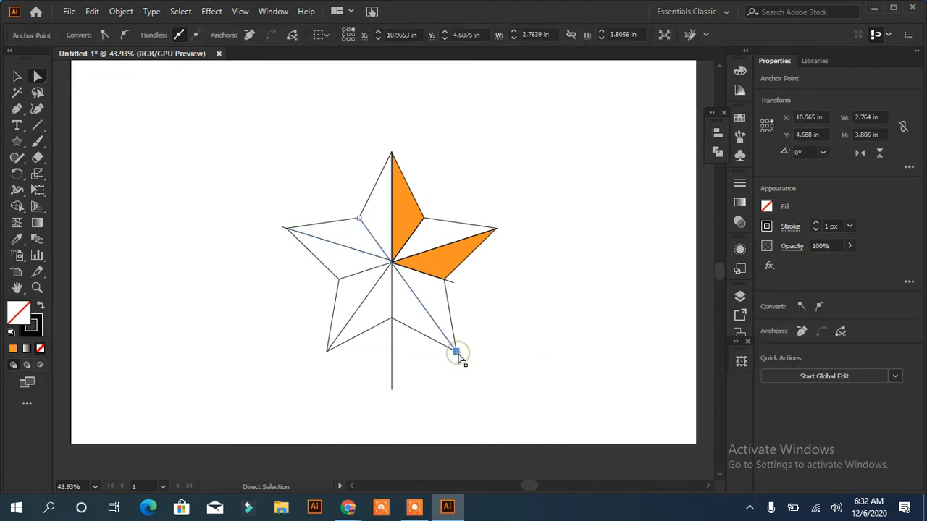
{"action": "left_click_drag", "start_coordinate": [360, 219], "coordinate": [353, 209]}
{"action": "left_click_drag", "start_coordinate": [326, 354], "coordinate": [320, 361]}
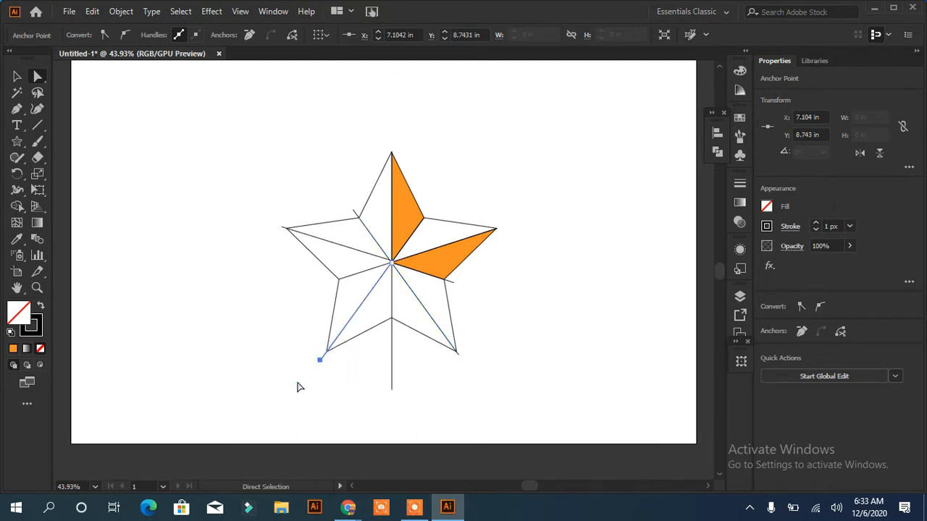
{"action": "left_click_drag", "start_coordinate": [340, 278], "coordinate": [330, 283]}
Select all artwork and fill five alternating star facets with a darker red-orange using the Shape Builder, then deselect
{"action": "key", "text": "ctrl+a"}
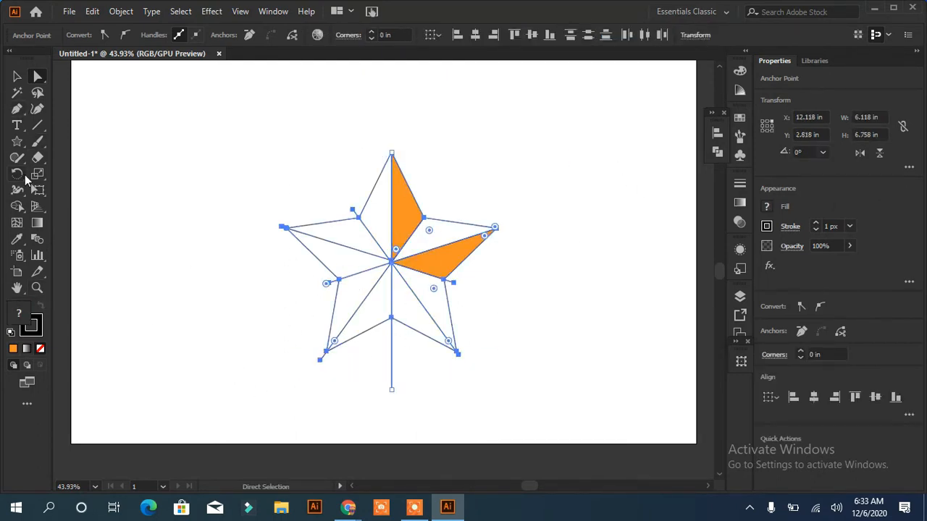
{"action": "left_click", "coordinate": [17, 206]}
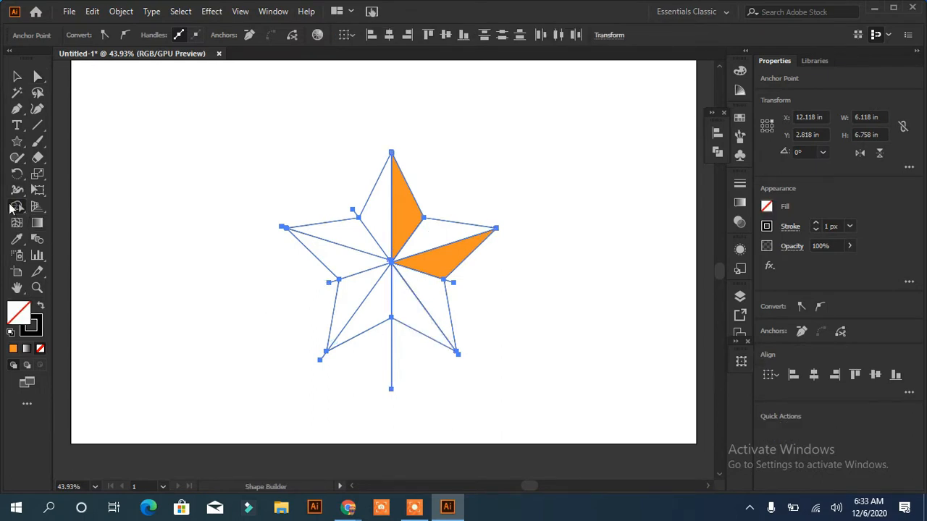
{"action": "left_click", "coordinate": [766, 207]}
{"action": "left_click", "coordinate": [743, 262]}
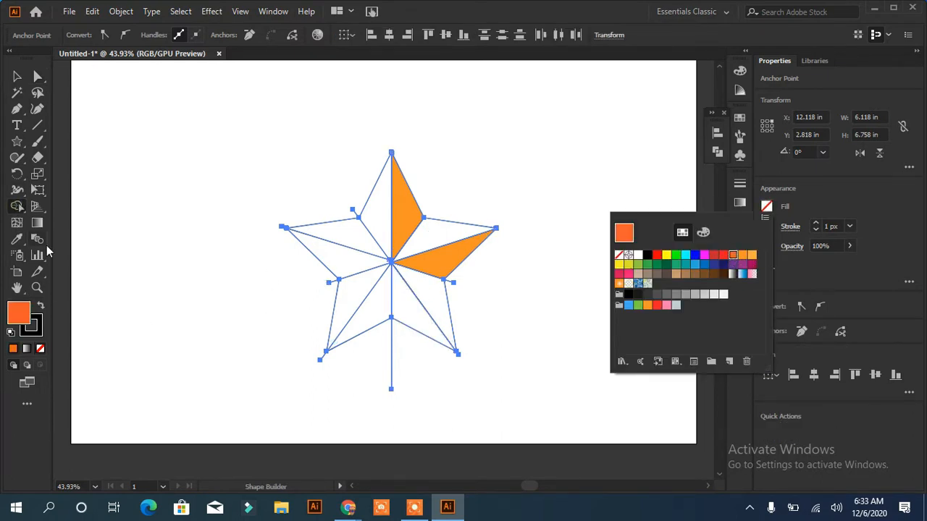
{"action": "left_click", "coordinate": [411, 319]}
{"action": "left_click", "coordinate": [348, 311]}
{"action": "left_click", "coordinate": [331, 241]}
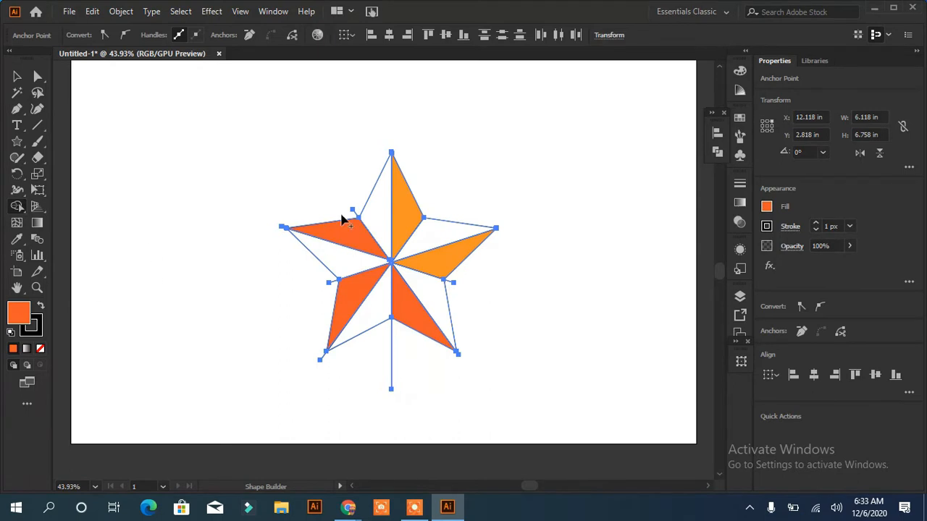
{"action": "left_click", "coordinate": [403, 202]}
{"action": "left_click", "coordinate": [456, 249]}
{"action": "left_click", "coordinate": [18, 78]}
{"action": "left_click", "coordinate": [169, 188]}
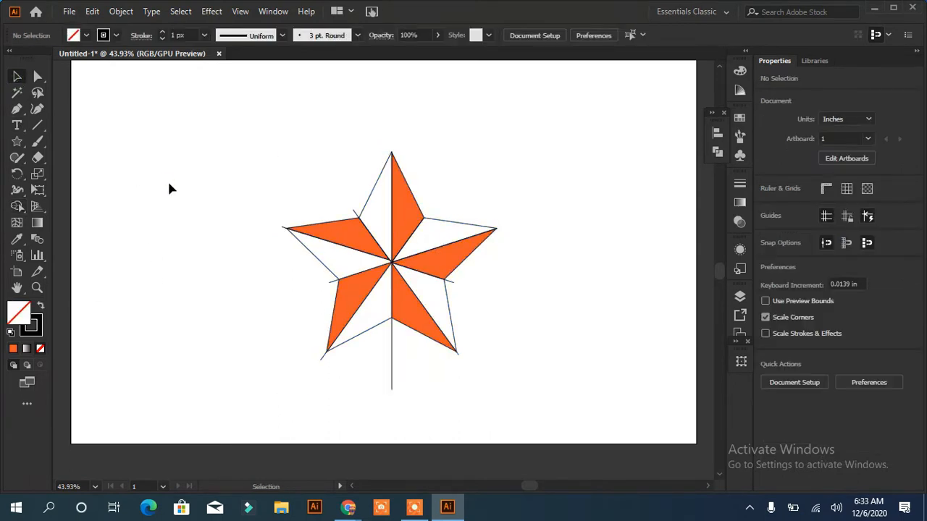
{"action": "left_click", "coordinate": [405, 224]}
{"action": "left_click", "coordinate": [86, 35]}
{"action": "left_click", "coordinate": [30, 58]}
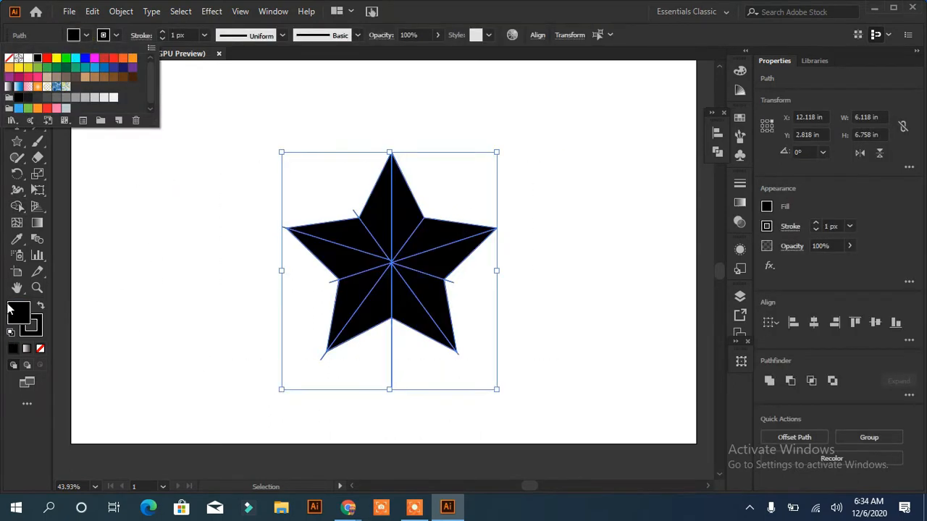
{"action": "left_click", "coordinate": [21, 312]}
{"action": "key", "text": "ctrl+z"}
Fill the five remaining star facets with black using the Shape Builder
{"action": "left_click", "coordinate": [18, 206]}
{"action": "left_click", "coordinate": [86, 35]}
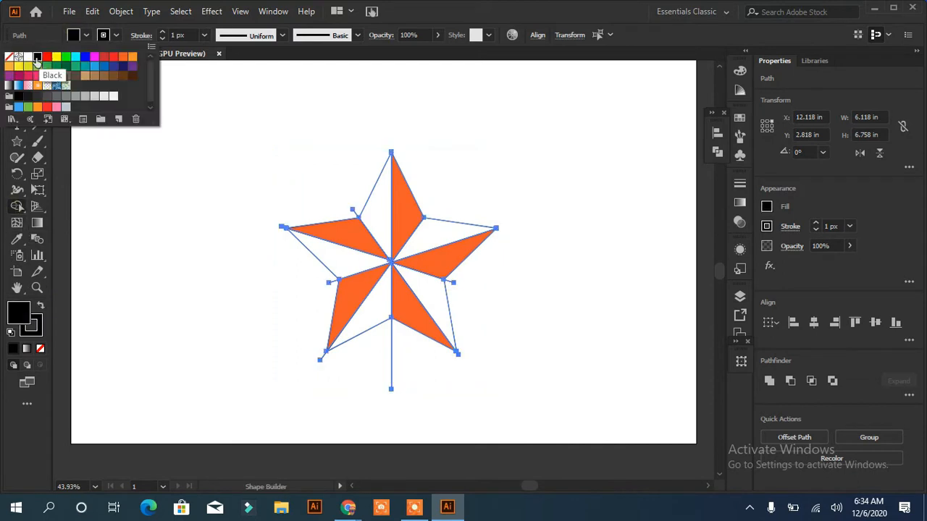
{"action": "left_click", "coordinate": [378, 214]}
{"action": "left_click", "coordinate": [434, 242]}
{"action": "left_click", "coordinate": [438, 300]}
{"action": "left_click", "coordinate": [365, 304]}
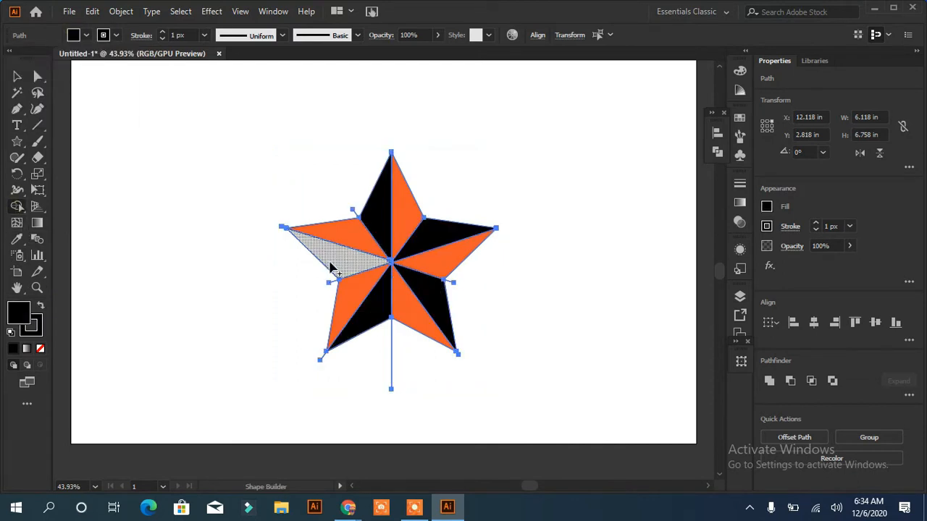
{"action": "left_click", "coordinate": [330, 269]}
Delete the stray line ends that stick out beyond the star's tips and inner corners
{"action": "left_click", "coordinate": [14, 76]}
{"action": "left_click", "coordinate": [224, 170]}
{"action": "left_click", "coordinate": [354, 211]}
{"action": "key", "text": "Delete"}
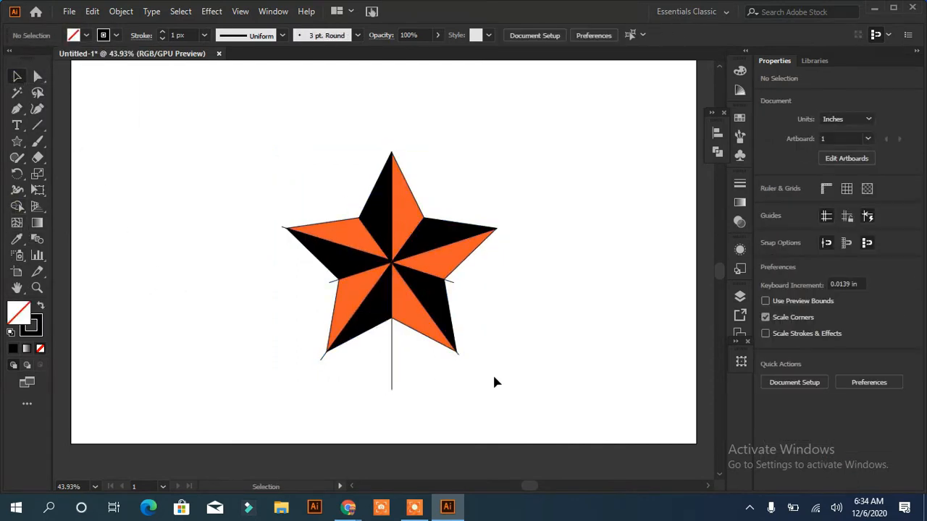
{"action": "left_click", "coordinate": [283, 228]}
{"action": "key", "text": "Delete"}
{"action": "left_click", "coordinate": [331, 279]}
{"action": "key", "text": "Delete"}
{"action": "left_click", "coordinate": [324, 357]}
{"action": "key", "text": "Delete"}
{"action": "left_click", "coordinate": [391, 369]}
{"action": "key", "text": "Delete"}
{"action": "left_click", "coordinate": [448, 280]}
{"action": "key", "text": "Delete"}
Remove the stroke from all the star pieces
{"action": "key", "text": "ctrl+a"}
{"action": "left_click", "coordinate": [40, 348]}
{"action": "left_click", "coordinate": [205, 368]}
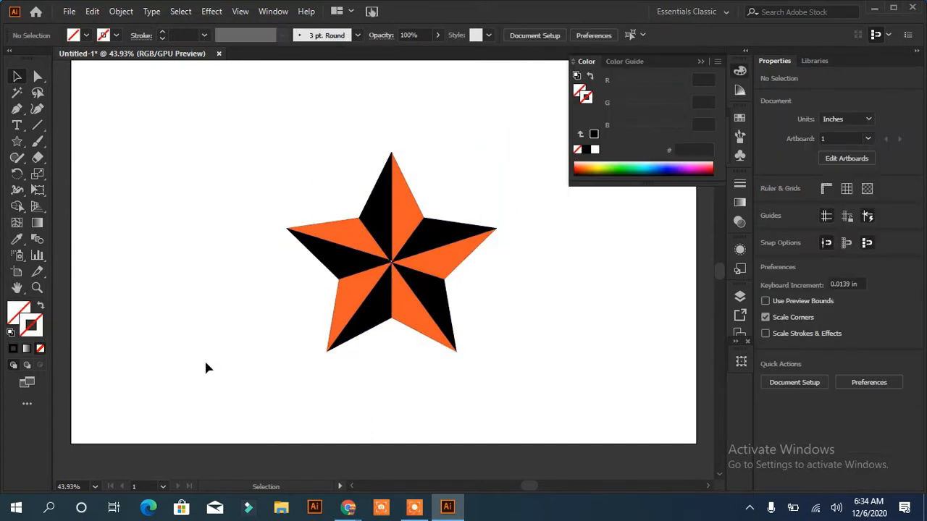
Group all the star pieces and scale the star down to about a quarter of its size near the artboard's upper edge
{"action": "left_click", "coordinate": [395, 269]}
{"action": "left_click", "coordinate": [531, 401]}
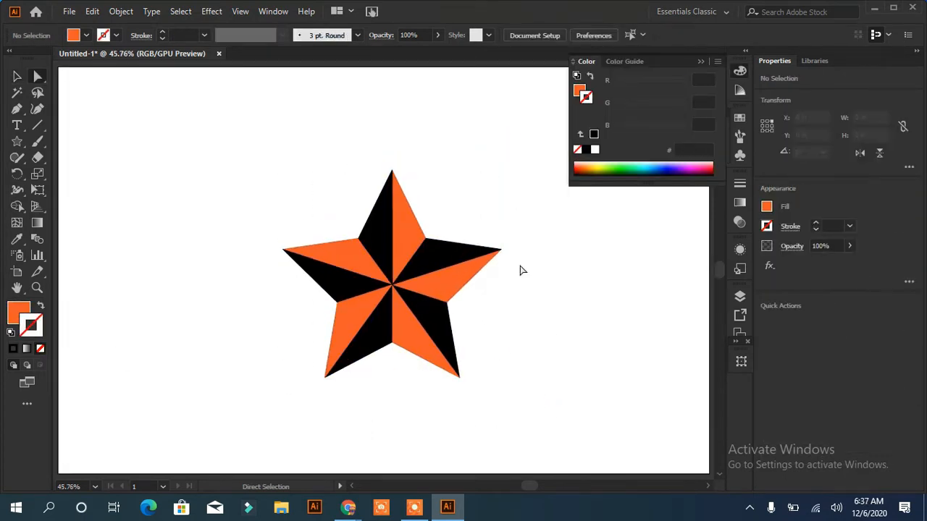
{"action": "left_click_drag", "start_coordinate": [234, 389], "coordinate": [233, 389]}
{"action": "left_click", "coordinate": [839, 434]}
{"action": "left_click", "coordinate": [573, 358]}
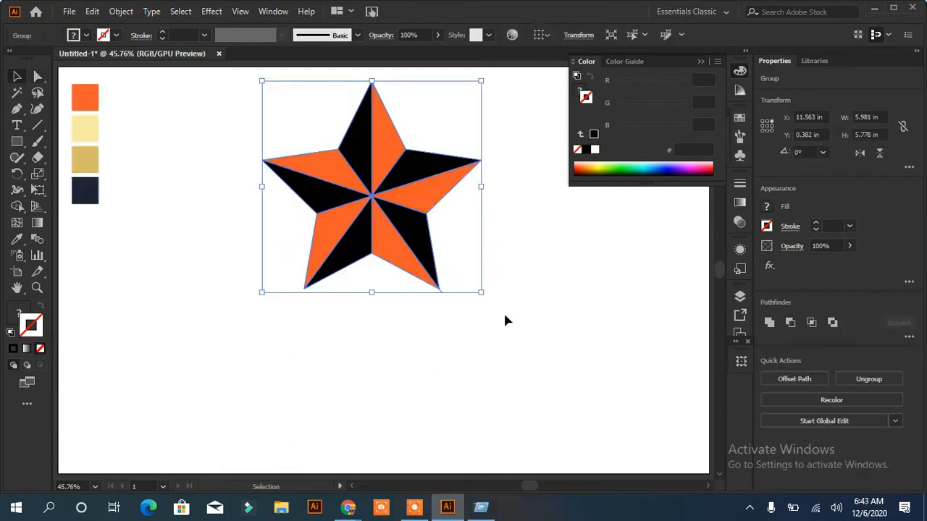
{"action": "left_click_drag", "start_coordinate": [481, 292], "coordinate": [418, 120]}
{"action": "left_click", "coordinate": [202, 366]}
Draw a circle about 7.33 in across with no fill and a pale yellow faed9f stroke, positioned below the star
{"action": "left_click", "coordinate": [17, 141]}
{"action": "left_click", "coordinate": [45, 174]}
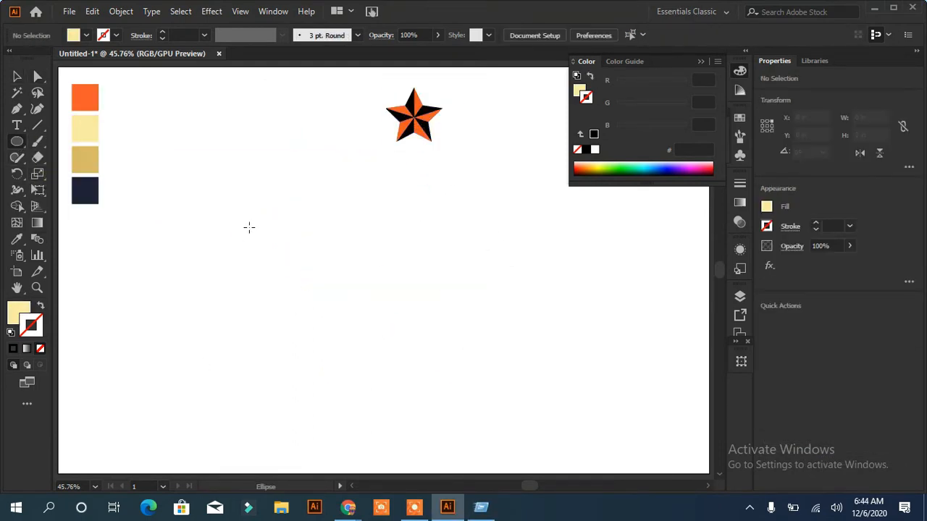
{"action": "left_click_drag", "start_coordinate": [354, 302], "coordinate": [489, 363]}
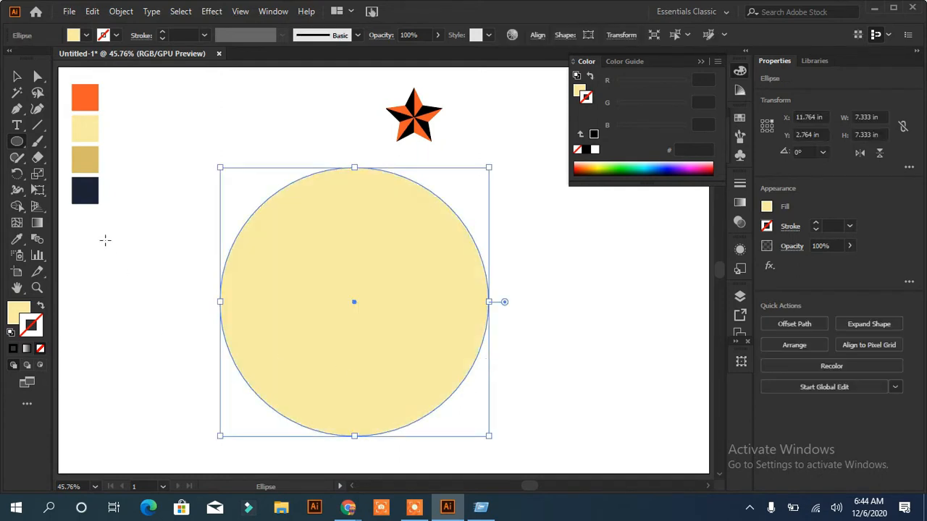
{"action": "left_click", "coordinate": [41, 305]}
{"action": "left_click_drag", "start_coordinate": [355, 311], "coordinate": [500, 327]}
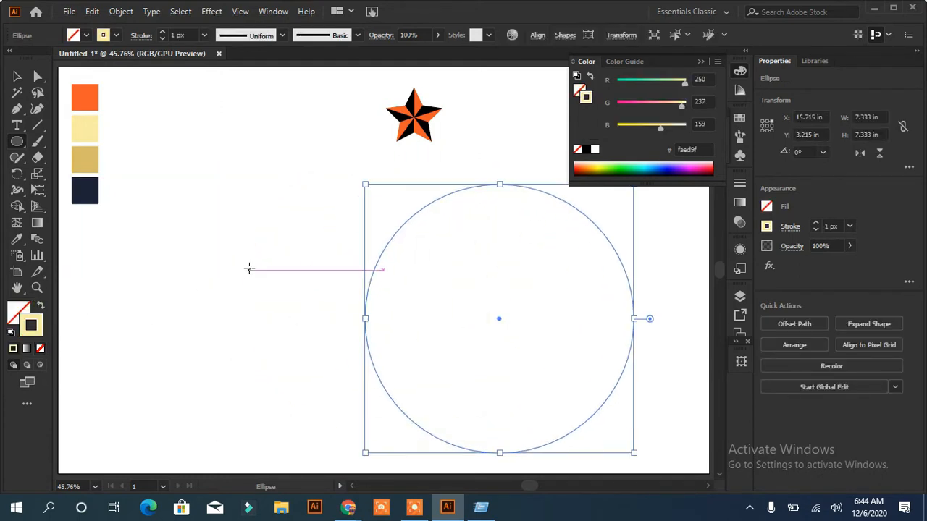
Draw an ellipse about 1.04 in wide and 2.06 in tall left of the circle and convert its upper and lower anchors to corner points
{"action": "left_click_drag", "start_coordinate": [225, 253], "coordinate": [244, 291]}
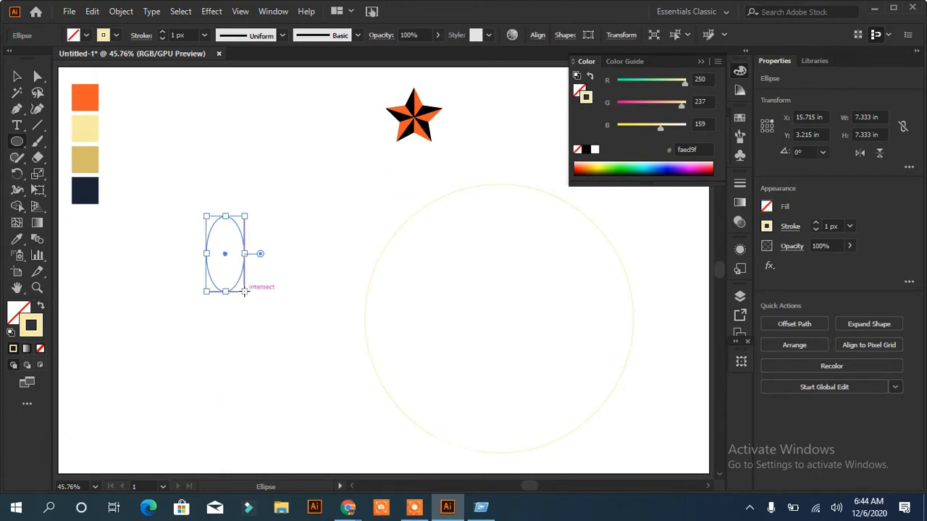
{"action": "left_click", "coordinate": [36, 78]}
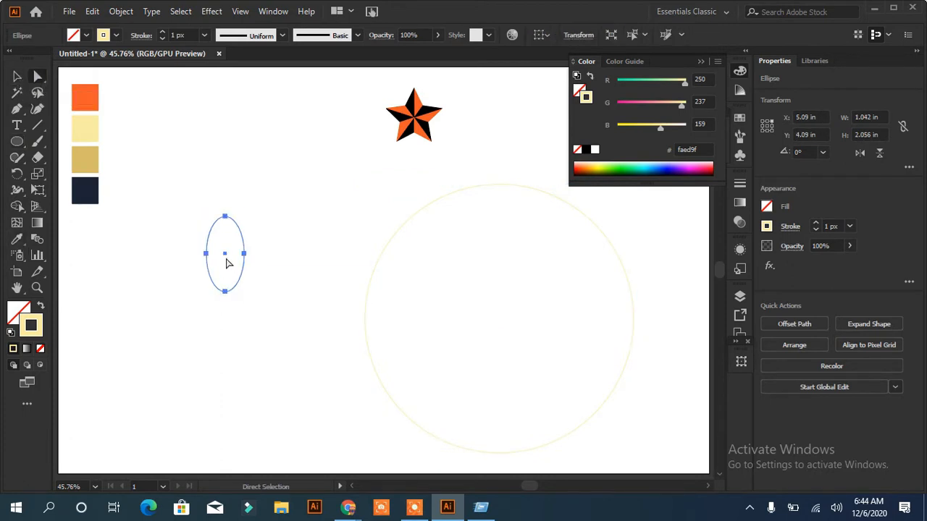
{"action": "left_click", "coordinate": [225, 218]}
{"action": "left_click", "coordinate": [105, 35]}
{"action": "left_click", "coordinate": [225, 292]}
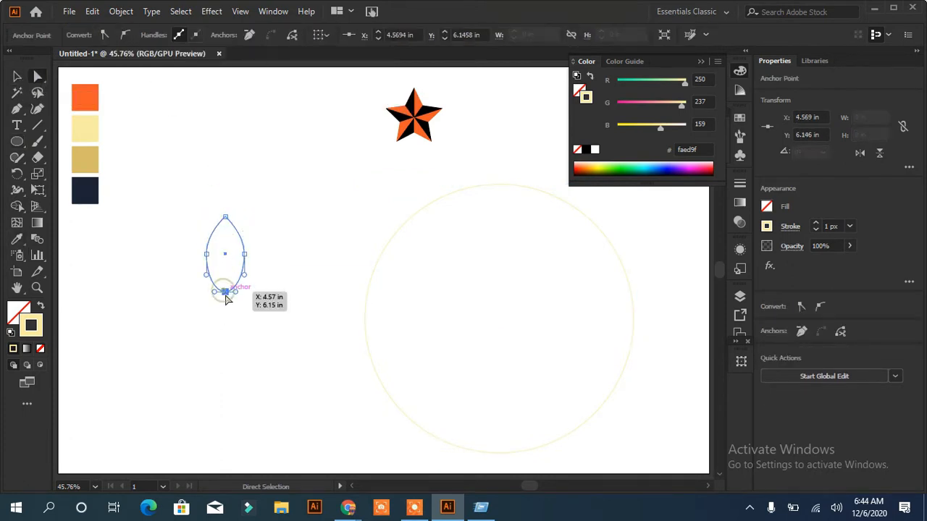
{"action": "left_click", "coordinate": [166, 369]}
{"action": "key", "text": "ctrl+z"}
Fill the leaf shape with the gold of the third palette square and no stroke by sampling that square
{"action": "left_click", "coordinate": [85, 168]}
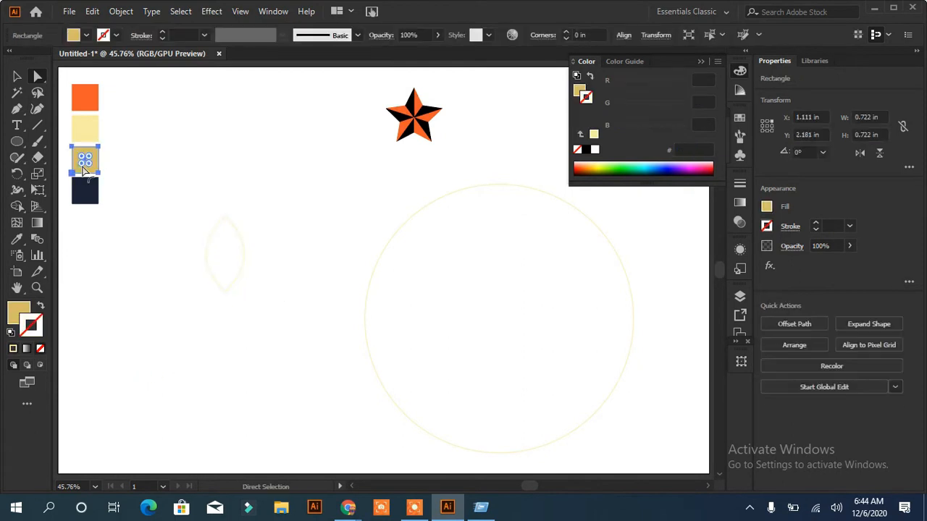
{"action": "left_click", "coordinate": [226, 291]}
{"action": "key", "text": "i"}
{"action": "left_click", "coordinate": [85, 160]}
{"action": "key", "text": "v"}
{"action": "left_click", "coordinate": [143, 368]}
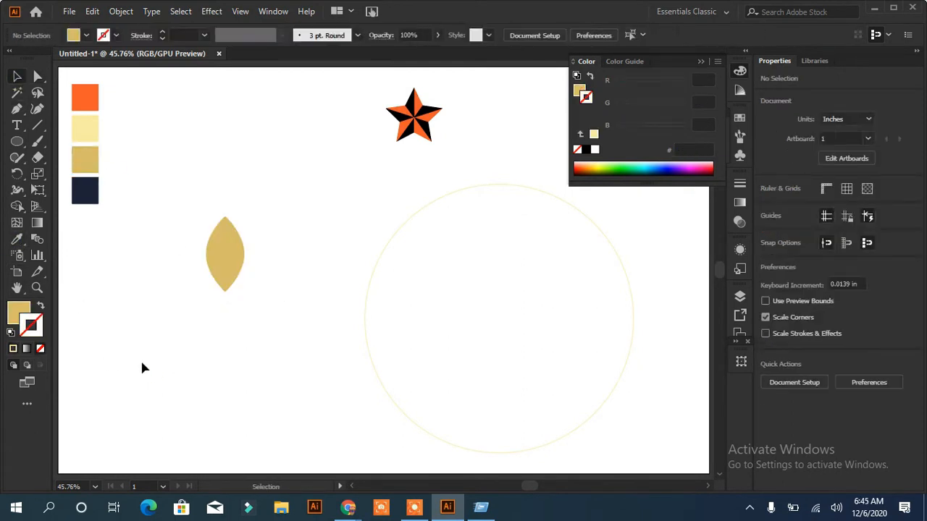
Apply a linear white-to-black gradient to the leaf's fill
{"action": "left_click", "coordinate": [229, 262]}
{"action": "left_click", "coordinate": [740, 202]}
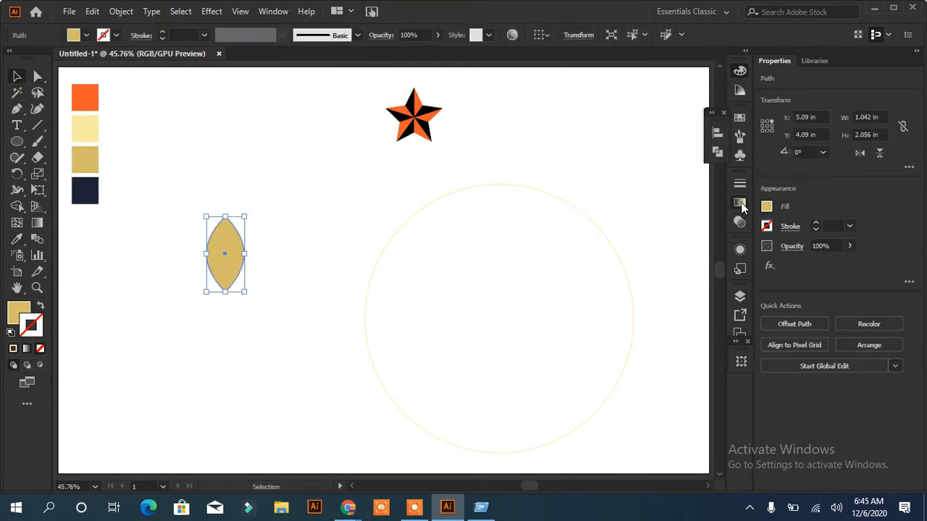
{"action": "left_click", "coordinate": [583, 194]}
{"action": "left_click", "coordinate": [599, 195]}
{"action": "left_click", "coordinate": [591, 215]}
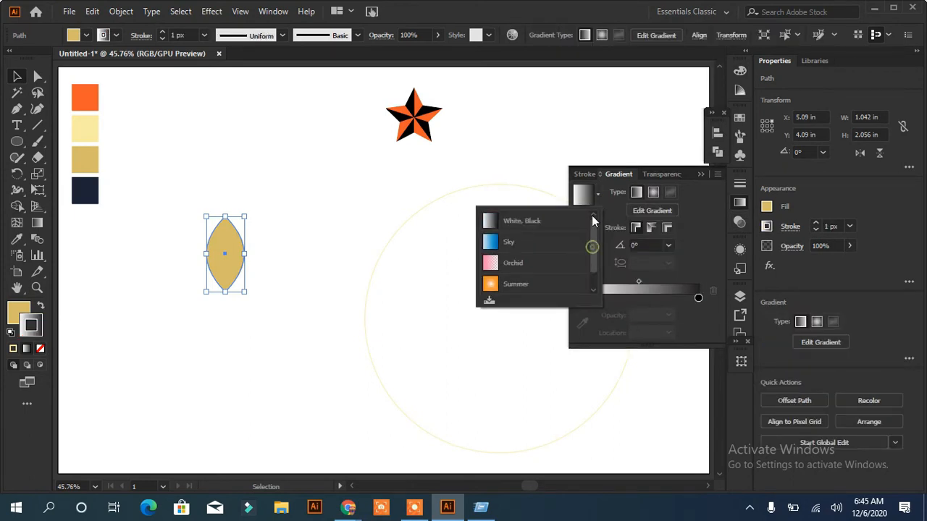
{"action": "left_click", "coordinate": [619, 320]}
{"action": "key", "text": "x"}
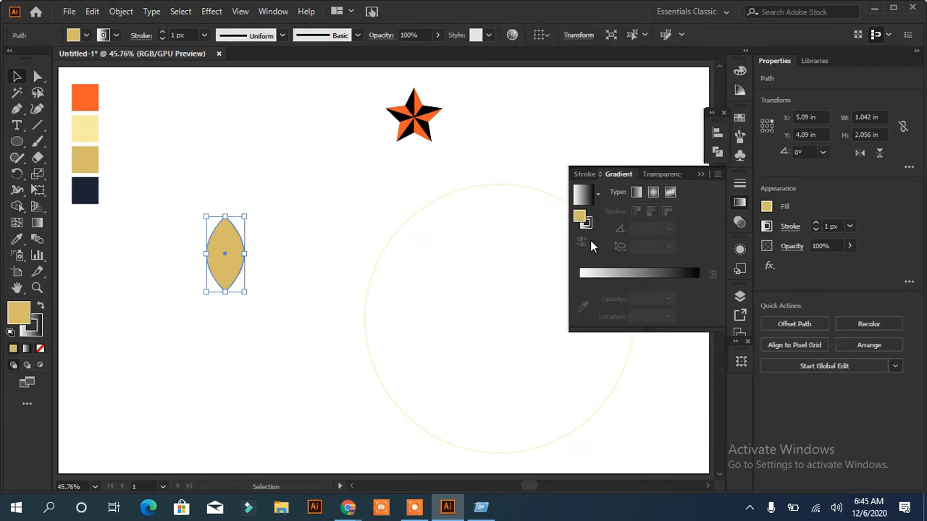
{"action": "left_click", "coordinate": [692, 275]}
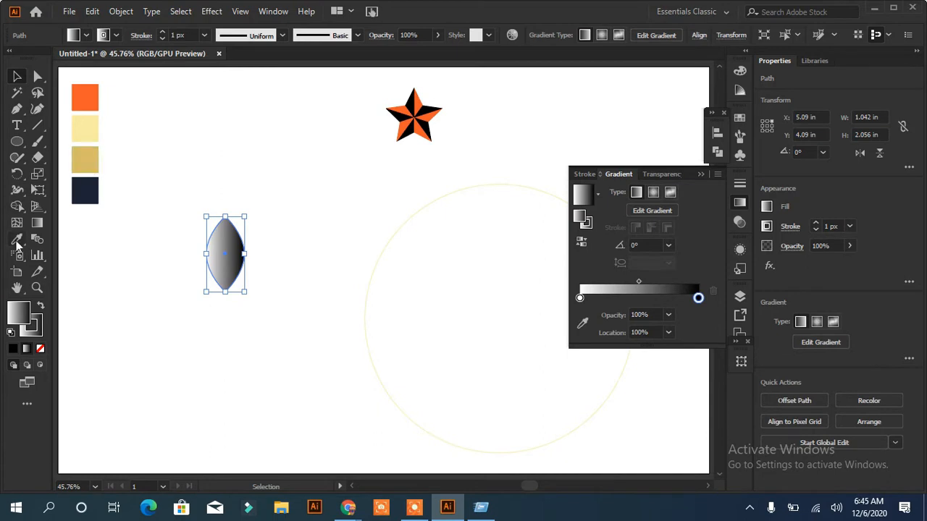
Recolor the gradient's end stop with the palette's gold and its start stop with the pale yellow
{"action": "key", "text": "g"}
{"action": "left_click", "coordinate": [582, 323]}
{"action": "left_click", "coordinate": [85, 159]}
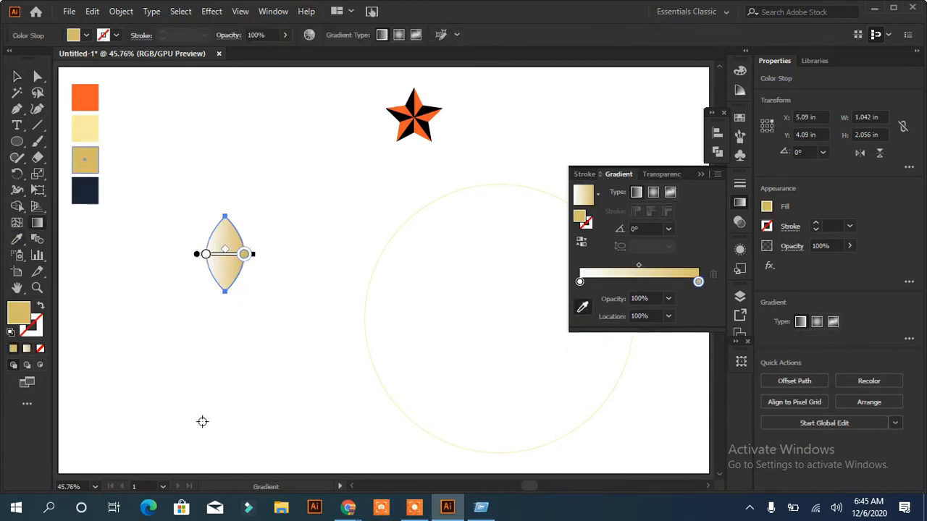
{"action": "left_click", "coordinate": [579, 282]}
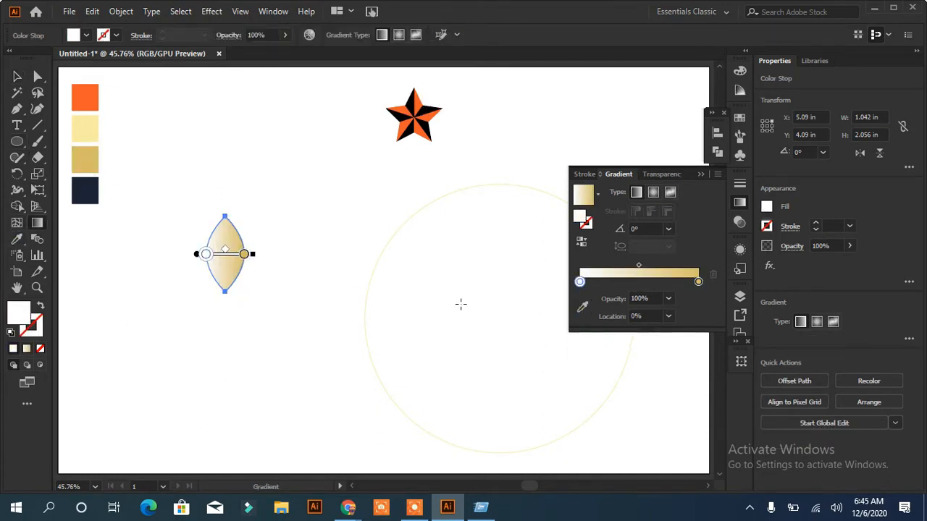
{"action": "left_click", "coordinate": [582, 307]}
{"action": "left_click", "coordinate": [84, 128]}
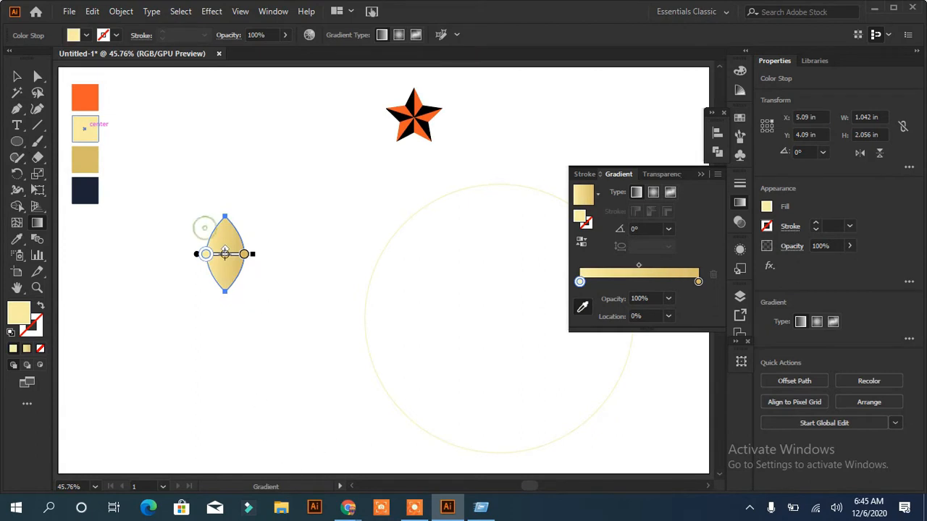
{"action": "key", "text": "v"}
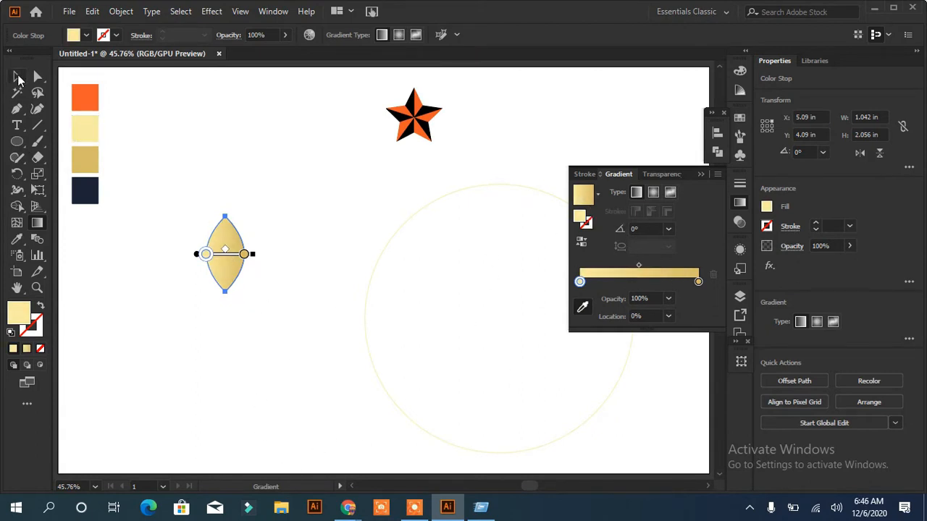
Tilt the leaf's gradient diagonally to about -53° and pull both color stops inward, the gold one to about 80%
{"action": "left_click", "coordinate": [652, 211]}
{"action": "left_click_drag", "start_coordinate": [203, 217], "coordinate": [246, 289]}
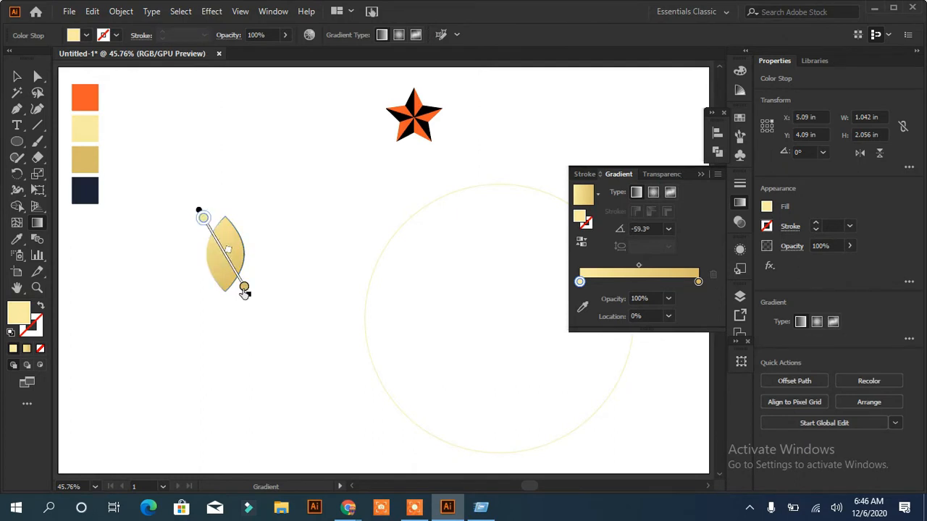
{"action": "left_click_drag", "start_coordinate": [178, 213], "coordinate": [203, 225]}
{"action": "left_click_drag", "start_coordinate": [242, 281], "coordinate": [236, 275]}
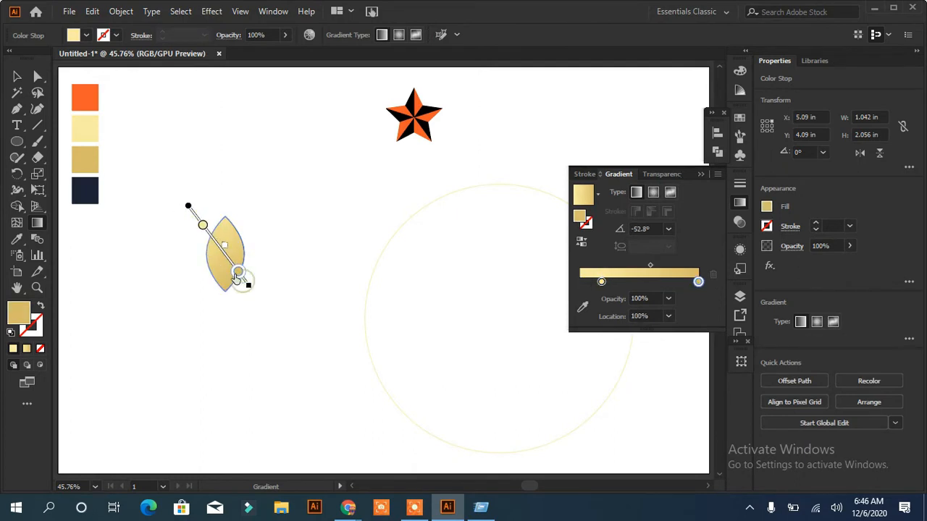
{"action": "left_click_drag", "start_coordinate": [208, 231], "coordinate": [213, 242]}
{"action": "left_click_drag", "start_coordinate": [238, 273], "coordinate": [235, 268]}
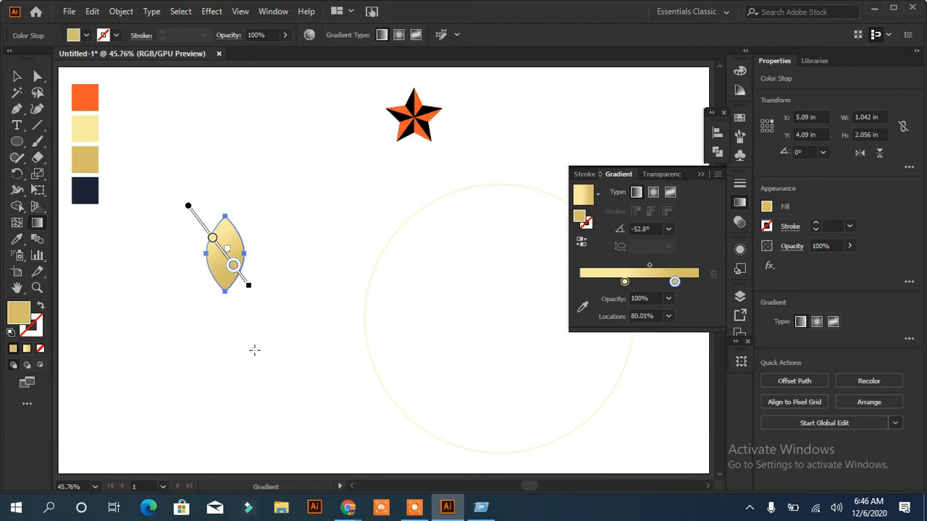
Remove the stroke from the gradient-filled leaf
{"action": "left_click", "coordinate": [16, 76]}
{"action": "left_click", "coordinate": [223, 269]}
{"action": "left_click", "coordinate": [26, 329]}
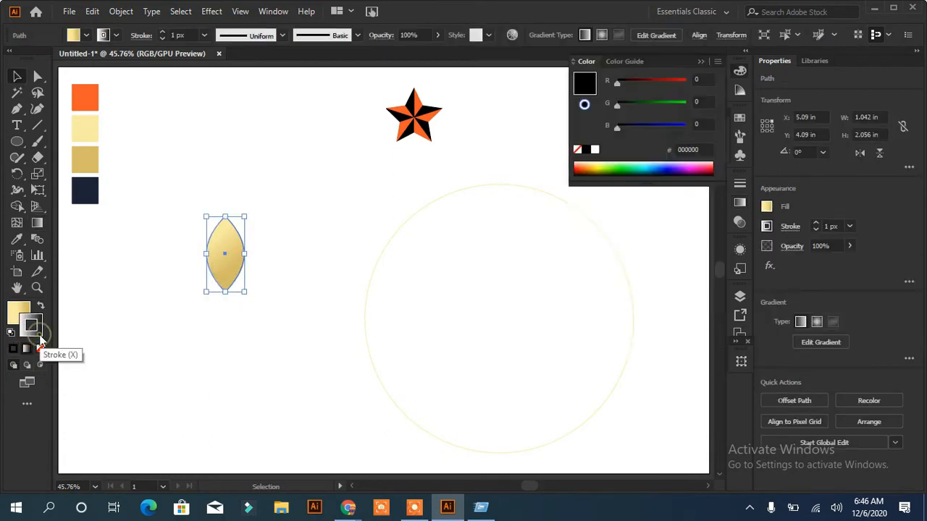
{"action": "left_click", "coordinate": [40, 349]}
{"action": "left_click", "coordinate": [203, 354]}
Rotate the leaf about 39° counterclockwise so that its upper tip leans left
{"action": "left_click", "coordinate": [228, 256]}
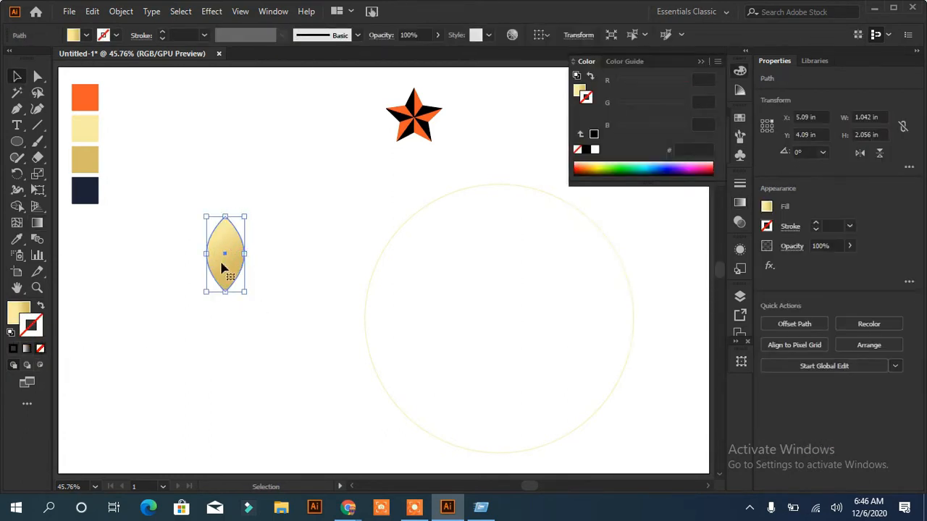
{"action": "left_click_drag", "start_coordinate": [199, 212], "coordinate": [166, 228]}
{"action": "left_click", "coordinate": [254, 350]}
{"action": "left_click", "coordinate": [227, 258]}
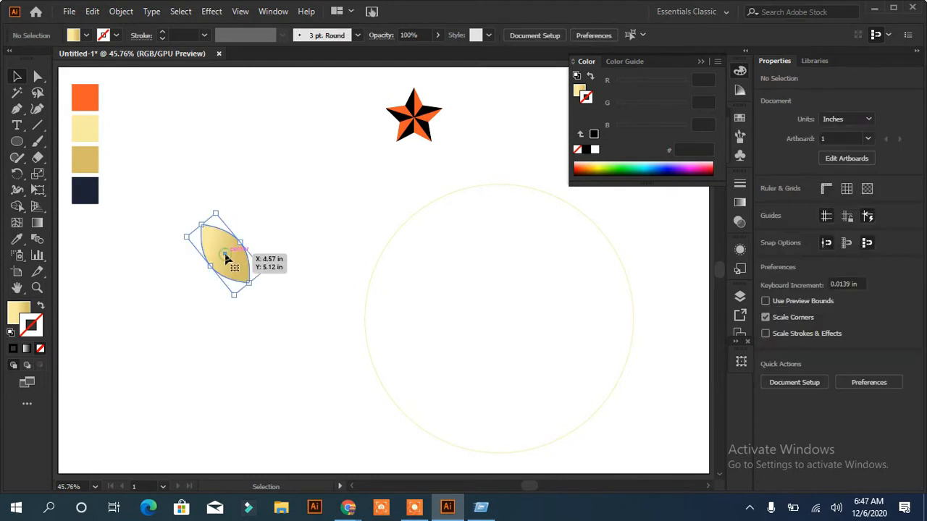
Rotate a copy of the leaf around its lower tip so that the two leaves form a V-shaped pair
{"action": "left_click", "coordinate": [18, 176]}
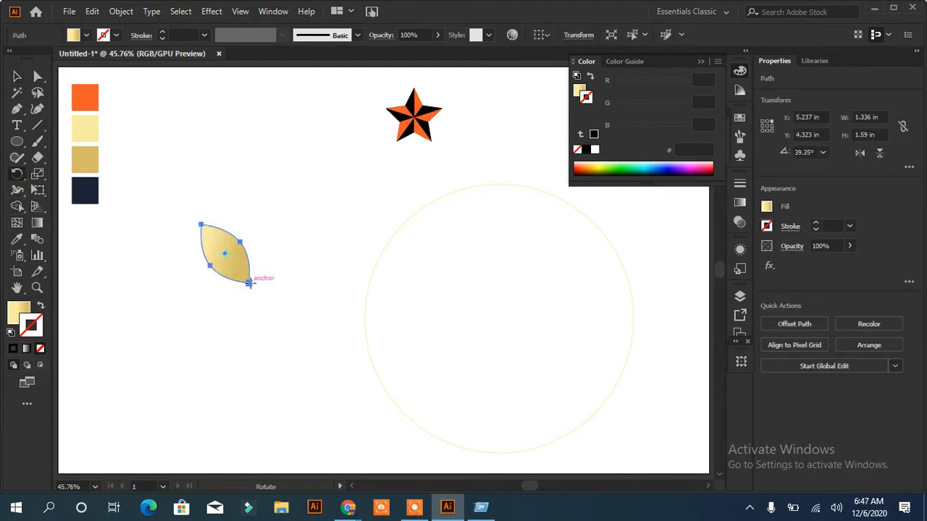
{"action": "left_click", "coordinate": [249, 283]}
{"action": "left_click_drag", "start_coordinate": [239, 242], "coordinate": [287, 248]}
{"action": "left_click", "coordinate": [17, 77]}
{"action": "left_click", "coordinate": [156, 306]}
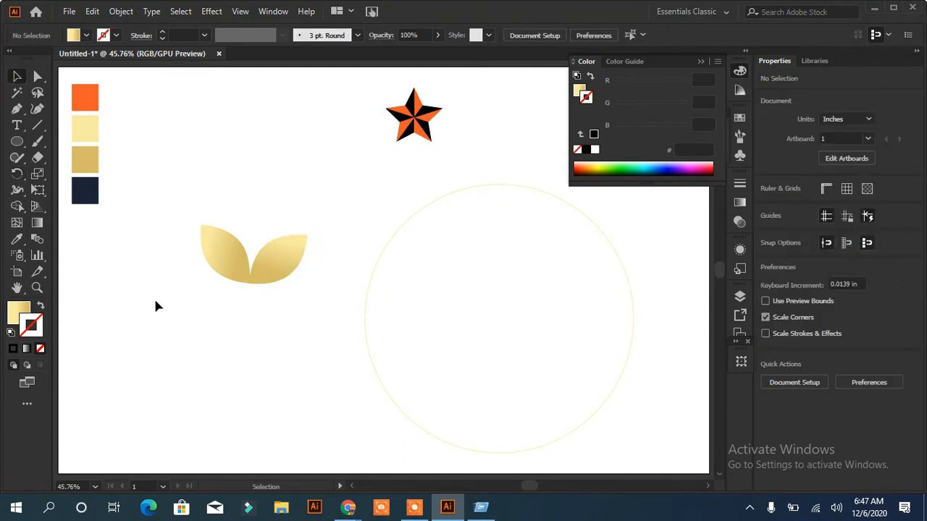
Group the two leaves and scale the group down to about half its size
{"action": "left_click_drag", "start_coordinate": [167, 309], "coordinate": [167, 309]}
{"action": "left_click", "coordinate": [868, 437]}
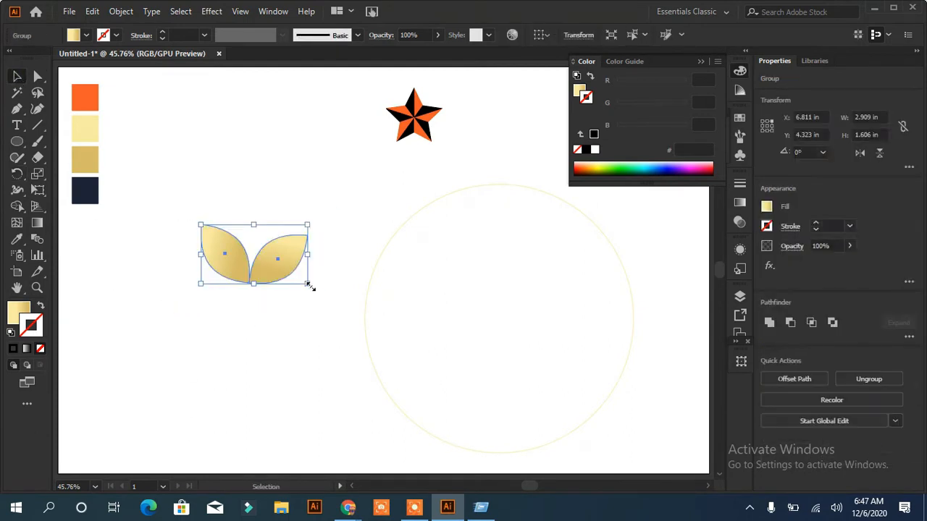
{"action": "left_click_drag", "start_coordinate": [308, 284], "coordinate": [251, 252]}
{"action": "left_click", "coordinate": [263, 379]}
Move the large circle left to below the star and draw a rectangle about 5.97 by 1.13 in across its upper part
{"action": "left_click", "coordinate": [620, 263]}
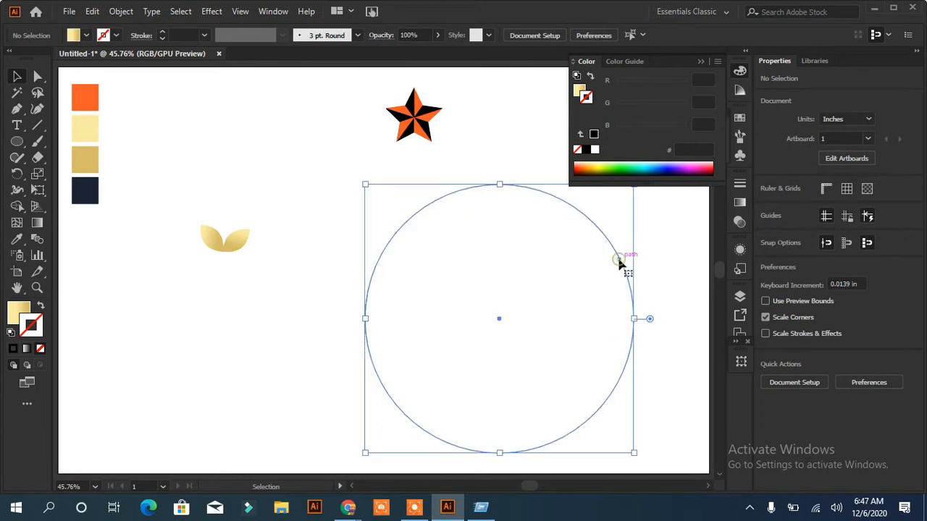
{"action": "left_click_drag", "start_coordinate": [575, 211], "coordinate": [473, 193]}
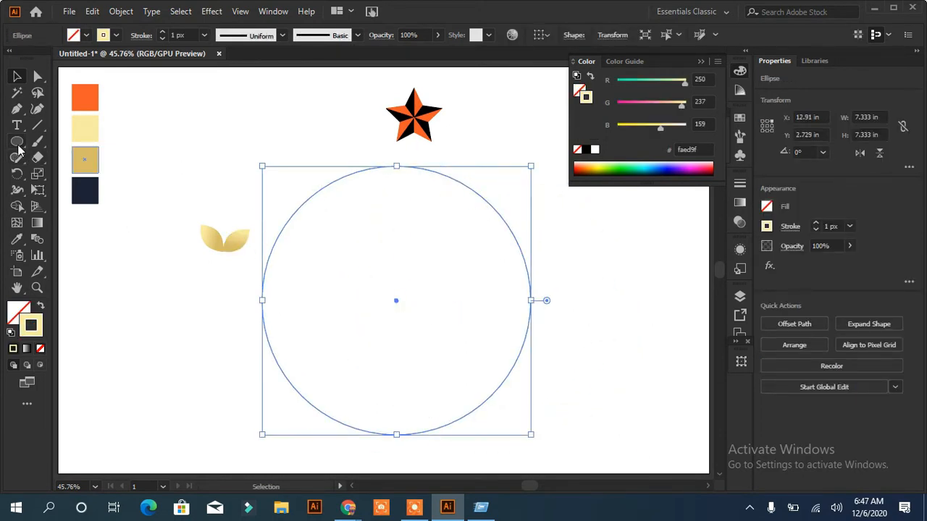
{"action": "left_click_drag", "start_coordinate": [20, 150], "coordinate": [47, 141]}
{"action": "left_click_drag", "start_coordinate": [286, 160], "coordinate": [507, 203]}
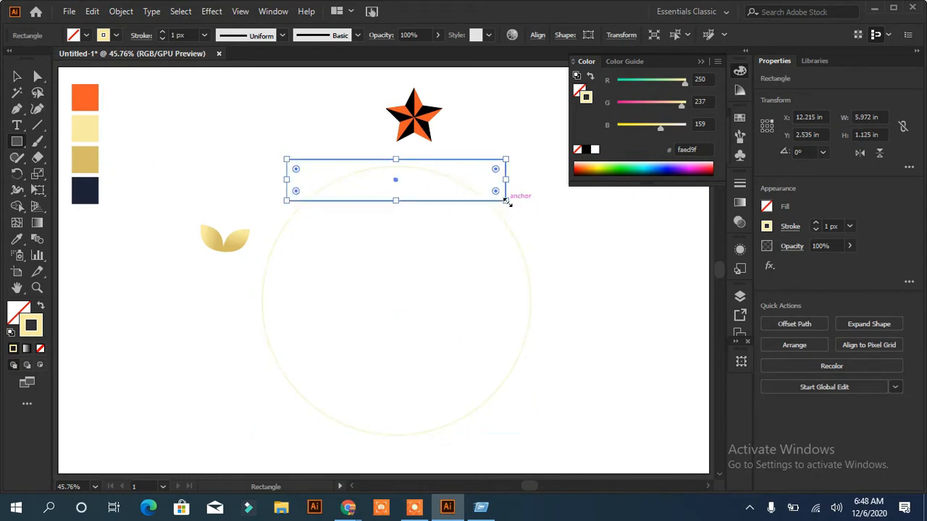
Cut the circle with the Scissors tool near the rectangle's lower edge on both sides, at its lowest point, and on either side of that point
{"action": "left_click_drag", "start_coordinate": [37, 157], "coordinate": [80, 172]}
{"action": "left_click", "coordinate": [303, 204]}
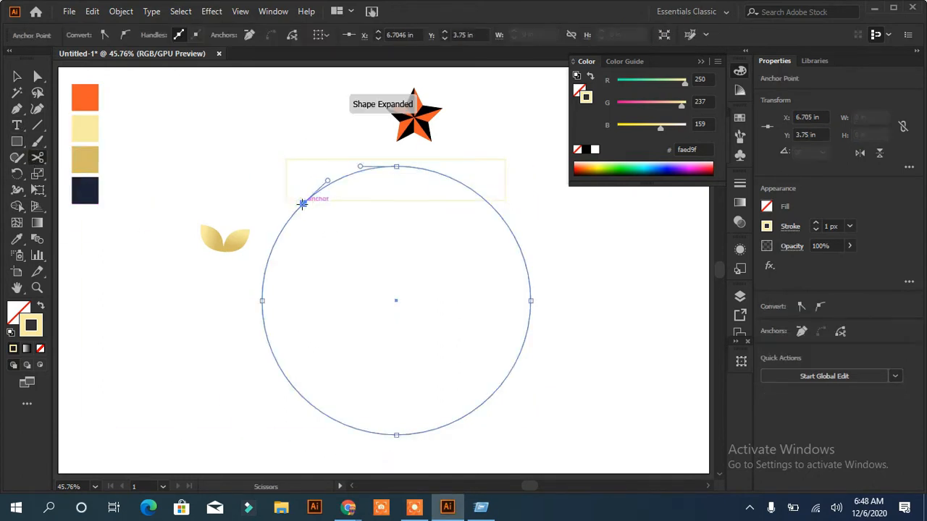
{"action": "left_click", "coordinate": [489, 204]}
{"action": "left_click", "coordinate": [396, 434]}
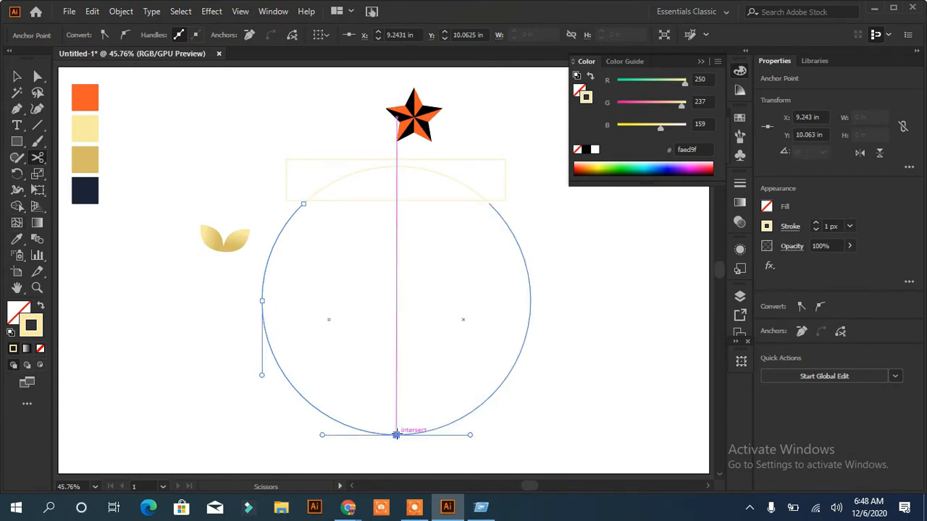
{"action": "left_click", "coordinate": [337, 420]}
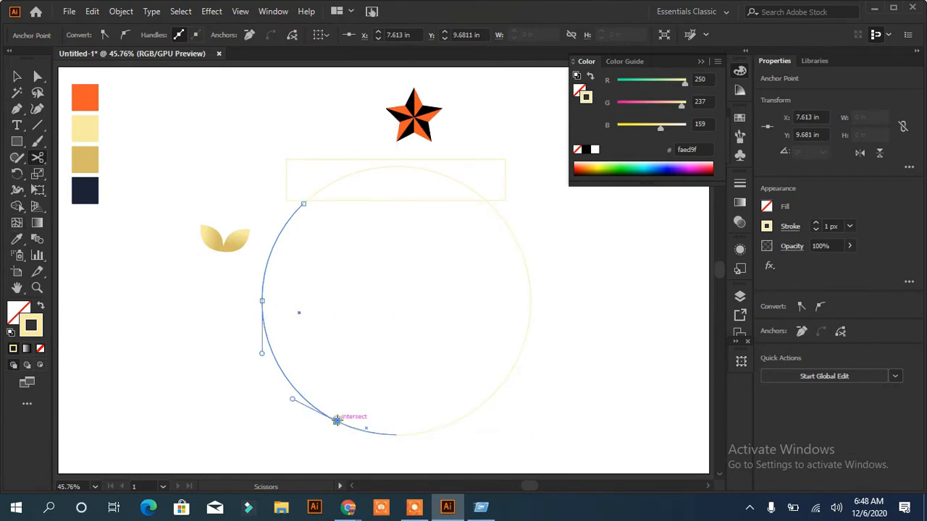
{"action": "left_click", "coordinate": [454, 421]}
{"action": "left_click", "coordinate": [454, 421]}
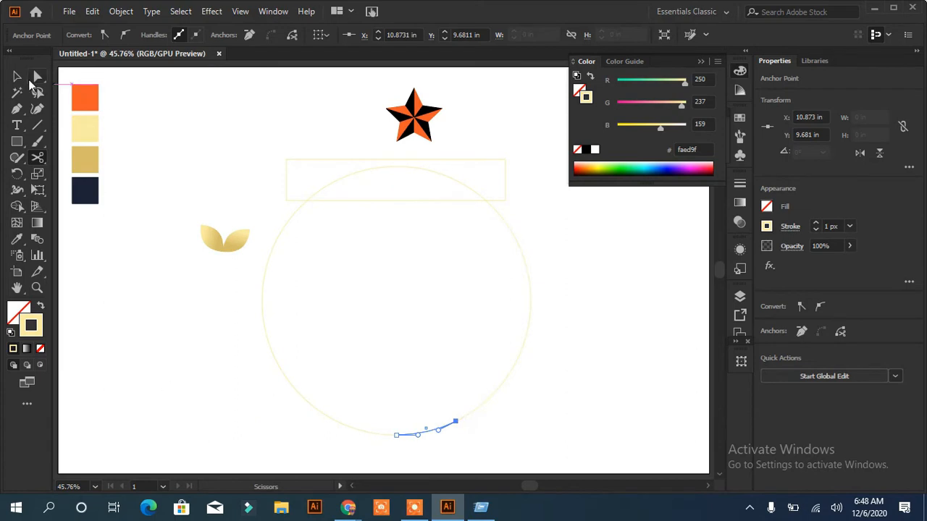
Delete the helper rectangle and the circle's upper arc
{"action": "left_click", "coordinate": [17, 77]}
{"action": "left_click", "coordinate": [456, 168]}
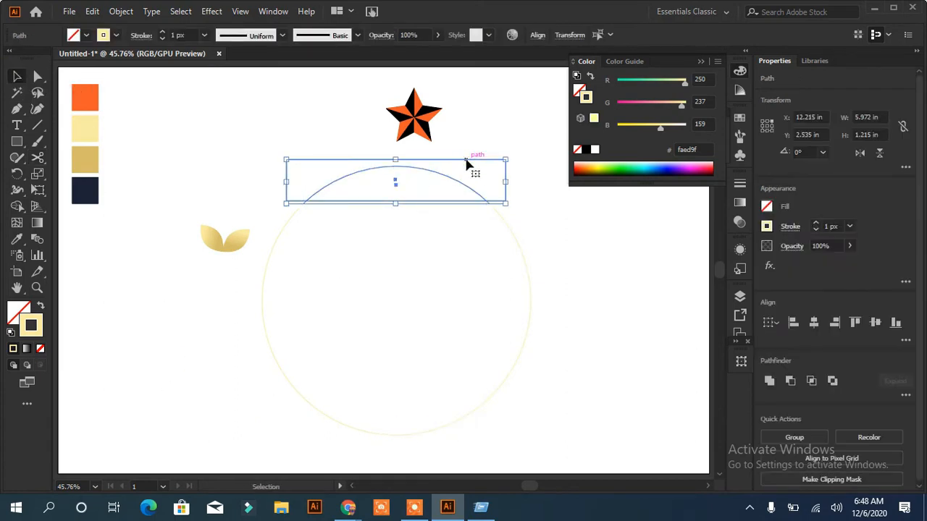
{"action": "key", "text": "Delete"}
Show the rulers and place a horizontal and a vertical guide through the center of the open circle
{"action": "left_click", "coordinate": [326, 420]}
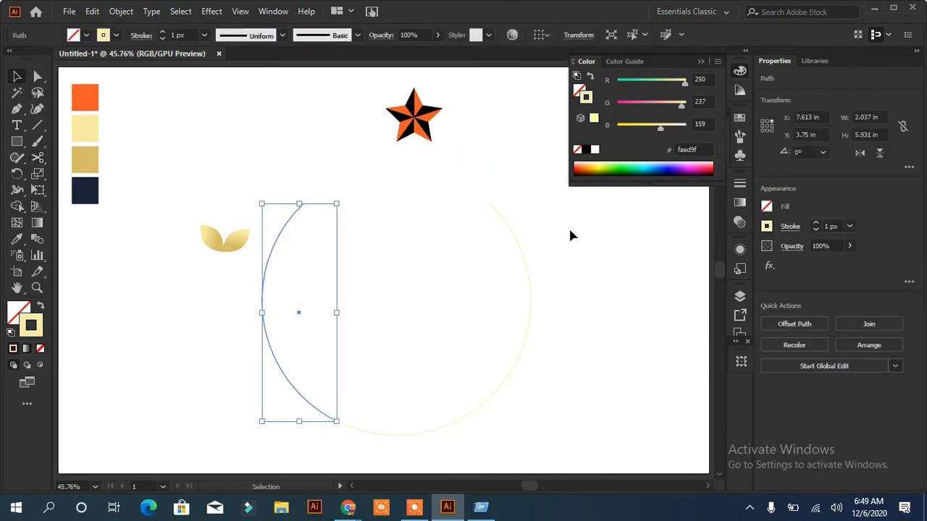
{"action": "left_click_drag", "start_coordinate": [569, 234], "coordinate": [250, 422]}
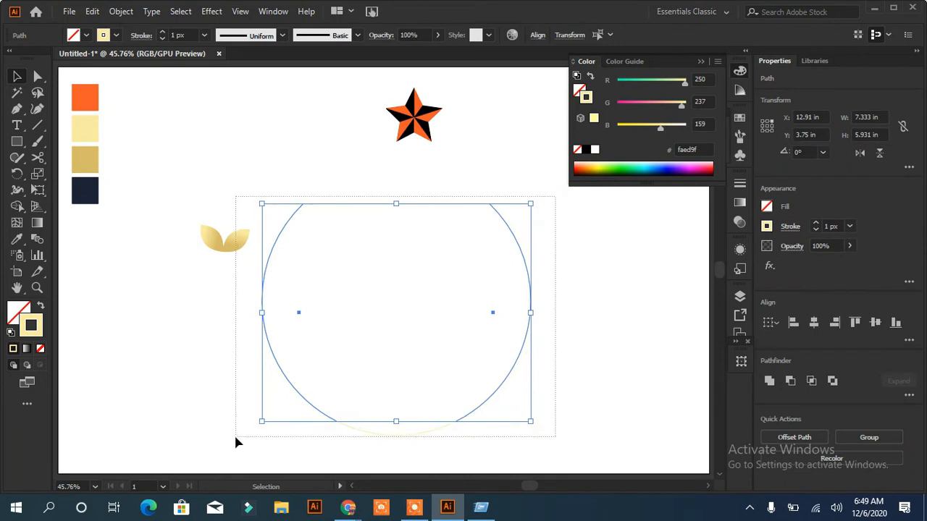
{"action": "left_click", "coordinate": [277, 440], "text": "shift"}
{"action": "key", "text": "ctrl+r"}
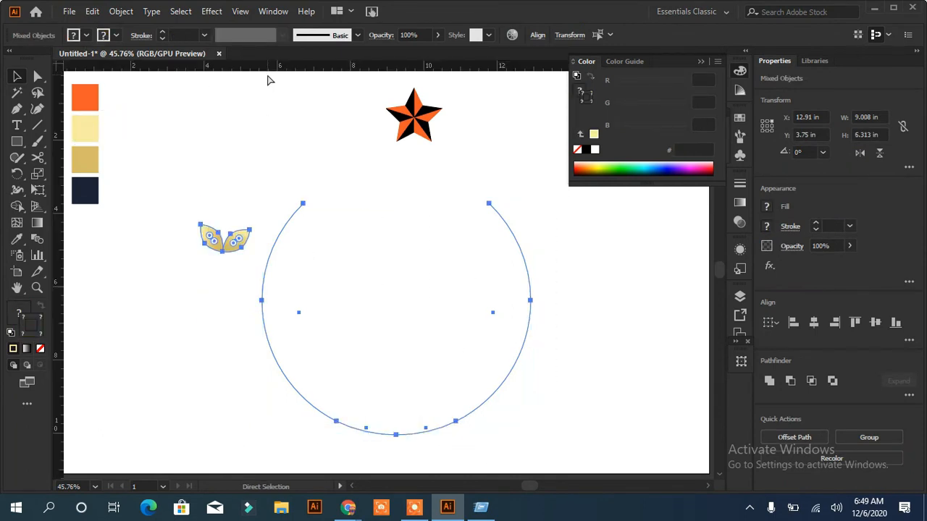
{"action": "left_click_drag", "start_coordinate": [268, 67], "coordinate": [341, 301]}
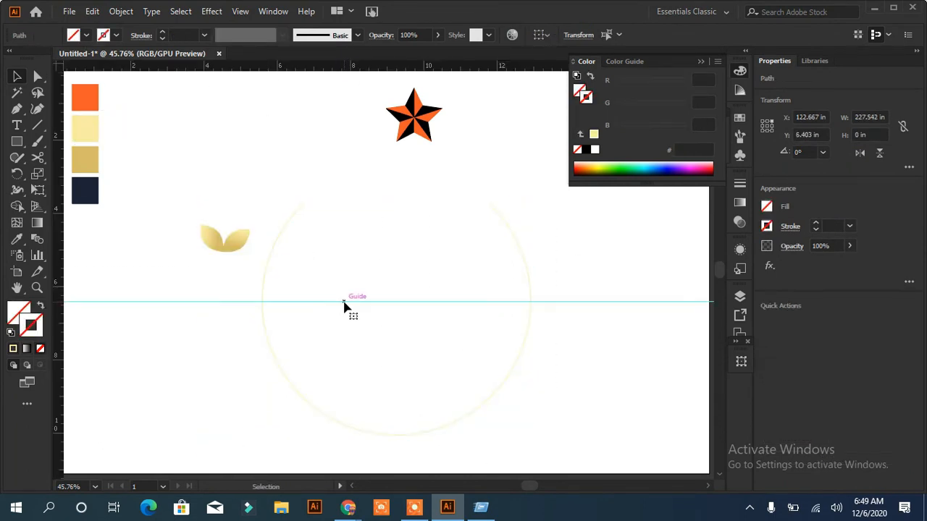
{"action": "left_click_drag", "start_coordinate": [59, 255], "coordinate": [396, 253]}
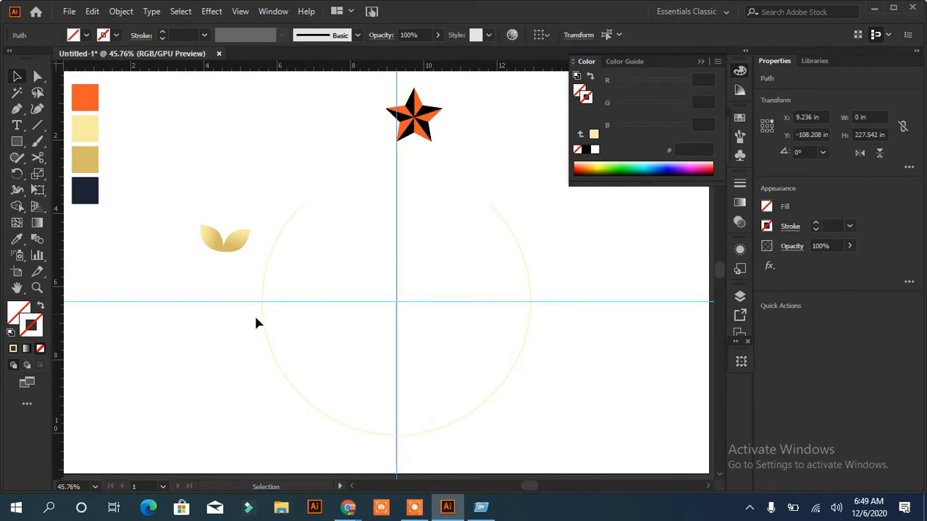
Move the gold leaf pair onto the lower-left part of the open circle
{"action": "left_click", "coordinate": [519, 246]}
{"action": "left_click", "coordinate": [442, 432], "text": "shift"}
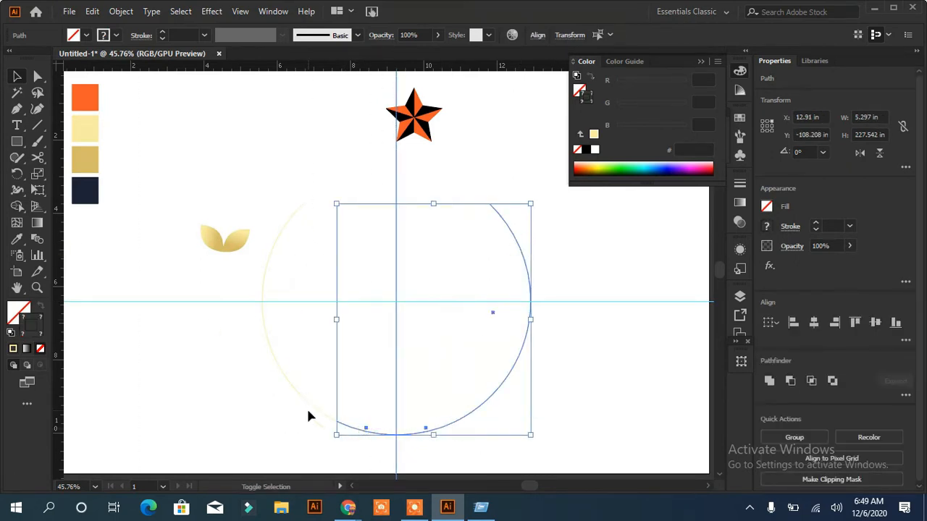
{"action": "left_click", "coordinate": [302, 397], "text": "shift"}
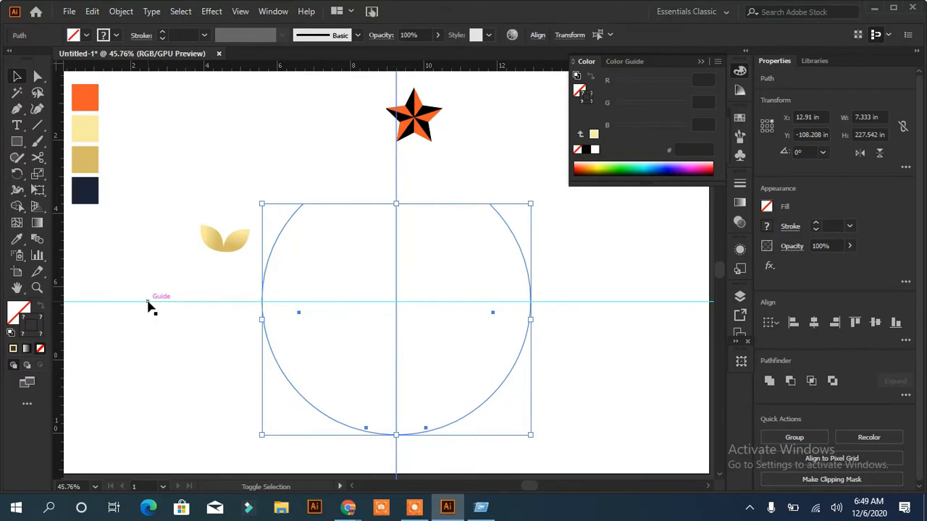
{"action": "left_click", "coordinate": [619, 403]}
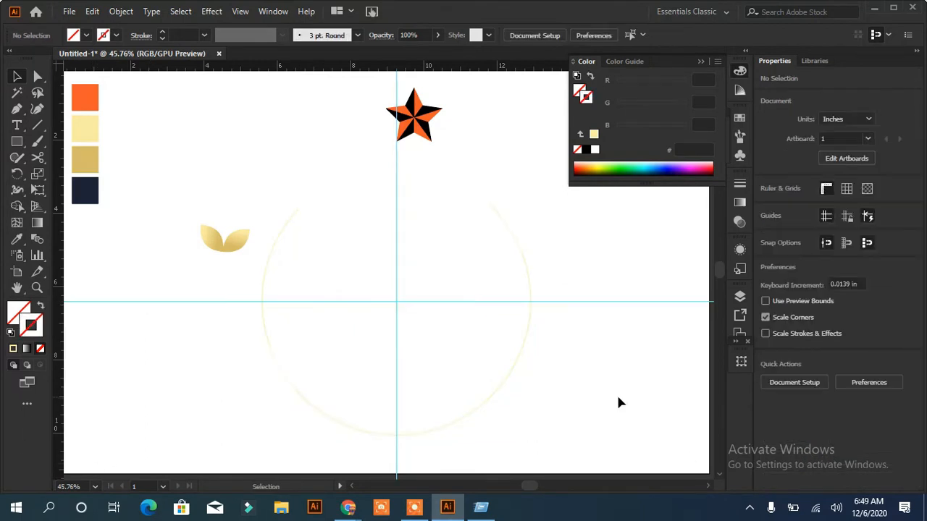
{"action": "left_click", "coordinate": [324, 422]}
{"action": "left_click_drag", "start_coordinate": [217, 245], "coordinate": [302, 408]}
Set the stroke weight of the circle's left and right arcs to 5 px
{"action": "left_click", "coordinate": [275, 356]}
{"action": "left_click", "coordinate": [300, 412]}
{"action": "left_click", "coordinate": [265, 345]}
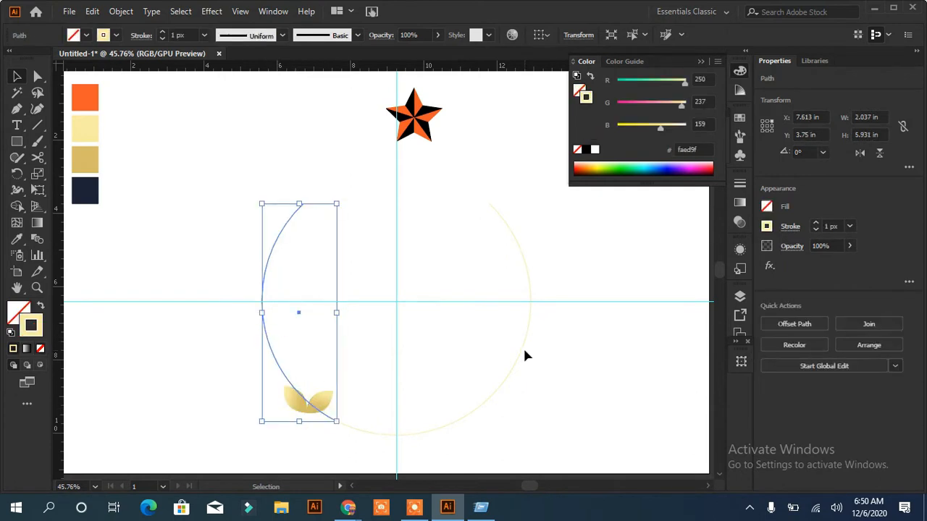
{"action": "left_click", "coordinate": [525, 347], "text": "shift"}
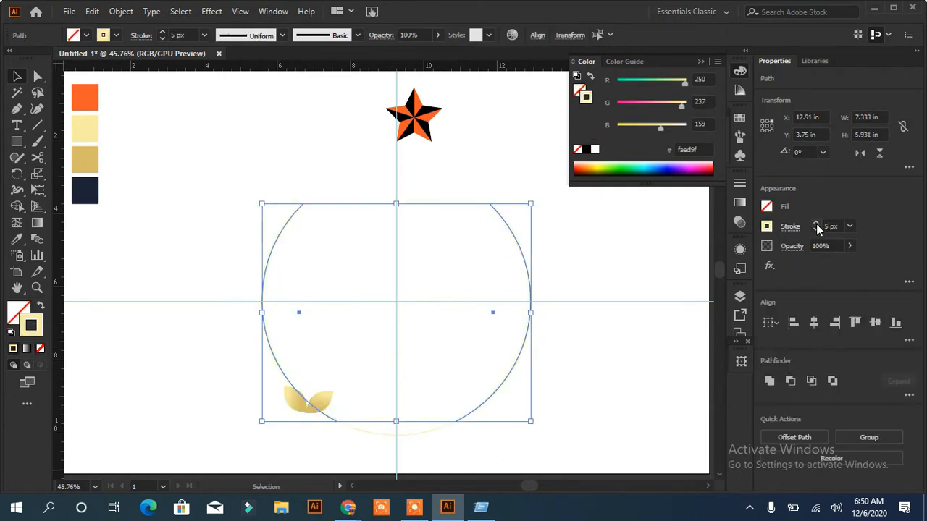
{"action": "left_click", "coordinate": [619, 378]}
Rotate and slightly shrink the leaf pair to follow the curve, placing it at the lower end of the left arc
{"action": "left_click", "coordinate": [328, 410]}
{"action": "left_click_drag", "start_coordinate": [338, 385], "coordinate": [316, 362]}
{"action": "left_click_drag", "start_coordinate": [309, 412], "coordinate": [327, 422]}
{"action": "mouse_move", "coordinate": [350, 379]}
{"action": "left_mouse_down"}
{"action": "mouse_move", "coordinate": [325, 365]}
{"action": "mouse_move", "coordinate": [345, 380]}
{"action": "left_mouse_up"}
{"action": "left_click_drag", "start_coordinate": [340, 433], "coordinate": [336, 429]}
Rotate a copy of the leaf pair about the guides' intersection and repeat it until eleven pairs line the left arc
{"action": "left_click", "coordinate": [17, 175]}
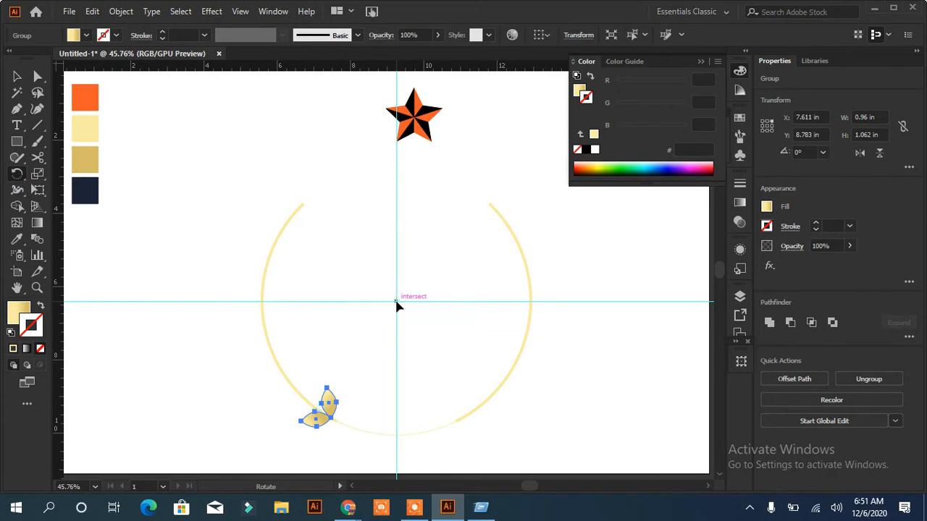
{"action": "left_click_drag", "start_coordinate": [316, 424], "coordinate": [296, 406]}
{"action": "mouse_move", "coordinate": [481, 508]}
{"action": "key", "text": "ctrl+d"}
{"action": "key", "text": "ctrl+d"}
{"action": "key", "text": "ctrl+d"}
{"action": "key", "text": "ctrl+d"}
{"action": "key", "text": "ctrl+d"}
{"action": "key", "text": "ctrl+d"}
{"action": "key", "text": "ctrl+d"}
{"action": "key", "text": "ctrl+d"}
{"action": "key", "text": "ctrl+d"}
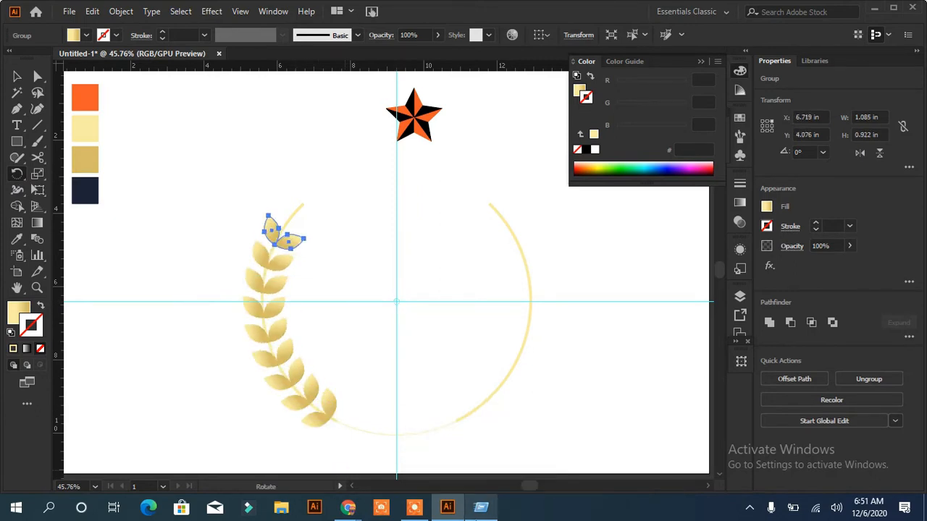
{"action": "key", "text": "v"}
{"action": "left_click", "coordinate": [137, 280]}
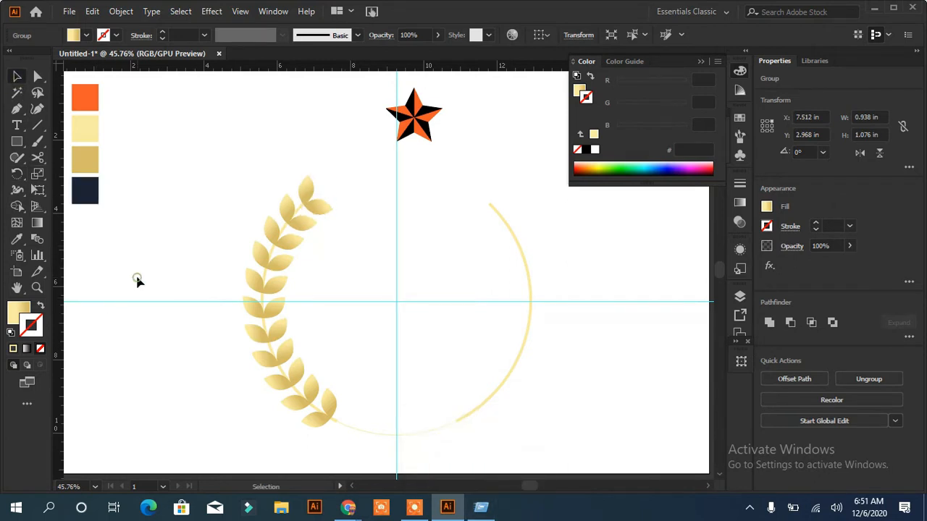
Copy the lowest leaf pair to the lower end of the right arc, turn it to follow the curve, and nudge it into place
{"action": "left_click", "coordinate": [318, 419]}
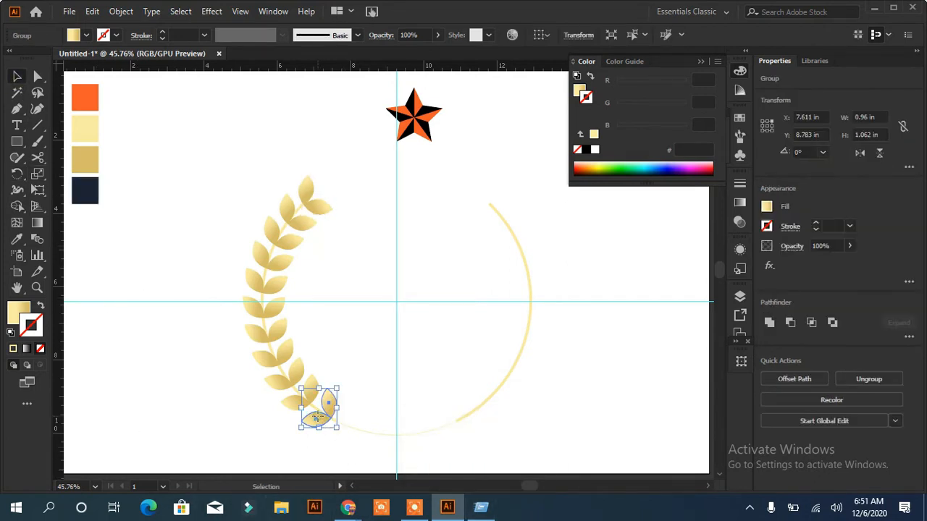
{"action": "left_click_drag", "start_coordinate": [316, 417], "coordinate": [446, 422]}
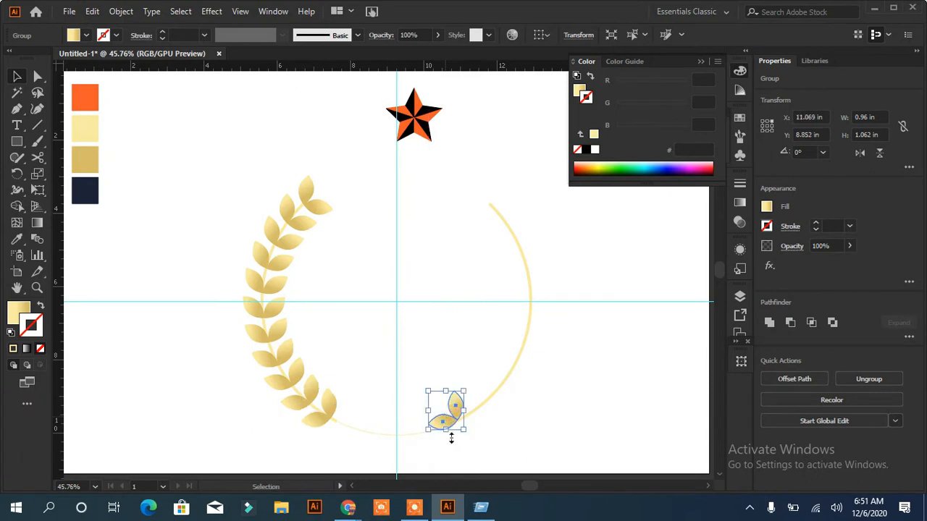
{"action": "left_click_drag", "start_coordinate": [469, 388], "coordinate": [477, 460]}
{"action": "left_click_drag", "start_coordinate": [440, 428], "coordinate": [468, 421]}
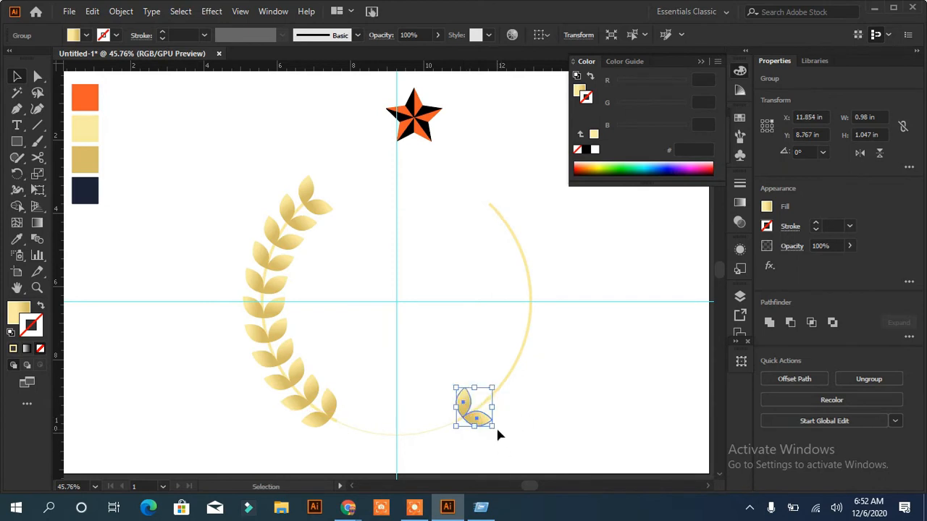
{"action": "key", "text": "Down"}
{"action": "key", "text": "Down"}
{"action": "key", "text": "Down"}
{"action": "key", "text": "Down"}
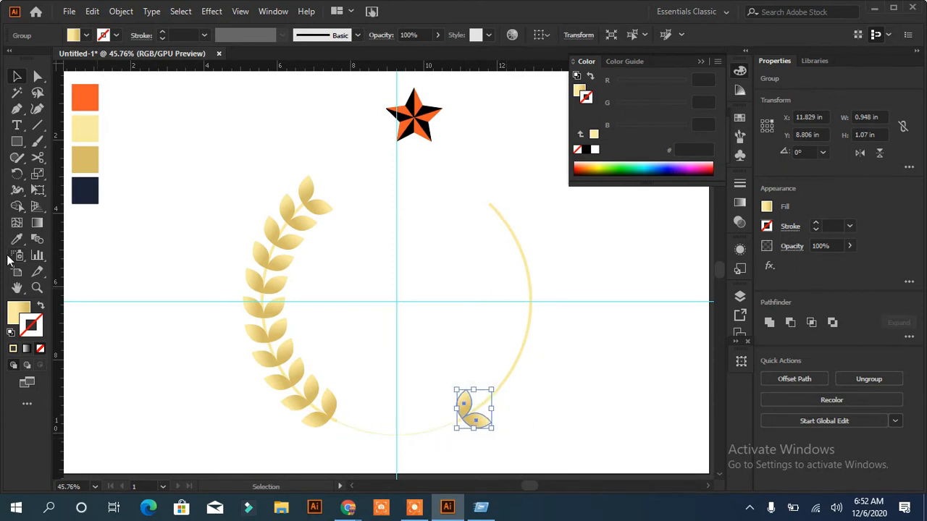
Try to repeat rotated copies of the leaf pair up the right arc about the guides' intersection
{"action": "left_click", "coordinate": [16, 173]}
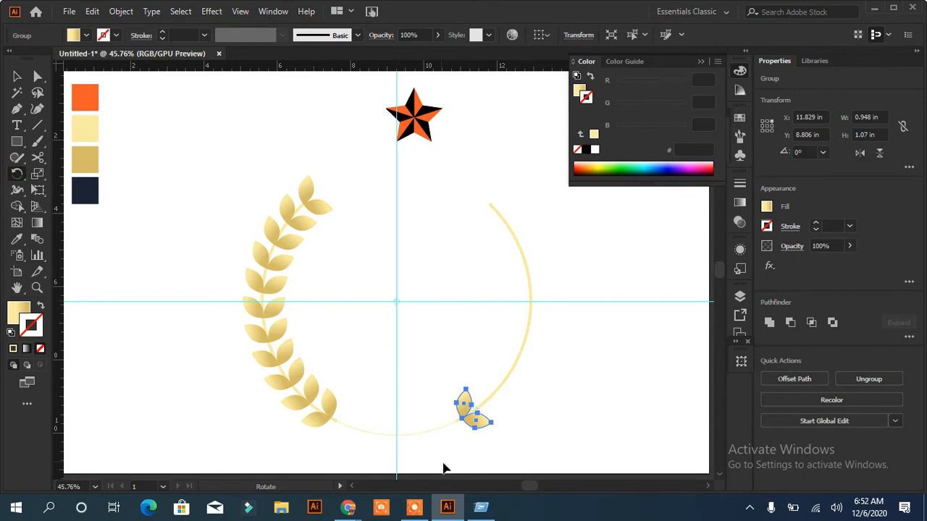
{"action": "left_click_drag", "start_coordinate": [464, 434], "coordinate": [495, 409]}
{"action": "key", "text": "ctrl+d"}
{"action": "key", "text": "ctrl+d"}
{"action": "key", "text": "ctrl+d"}
{"action": "key", "text": "ctrl+d"}
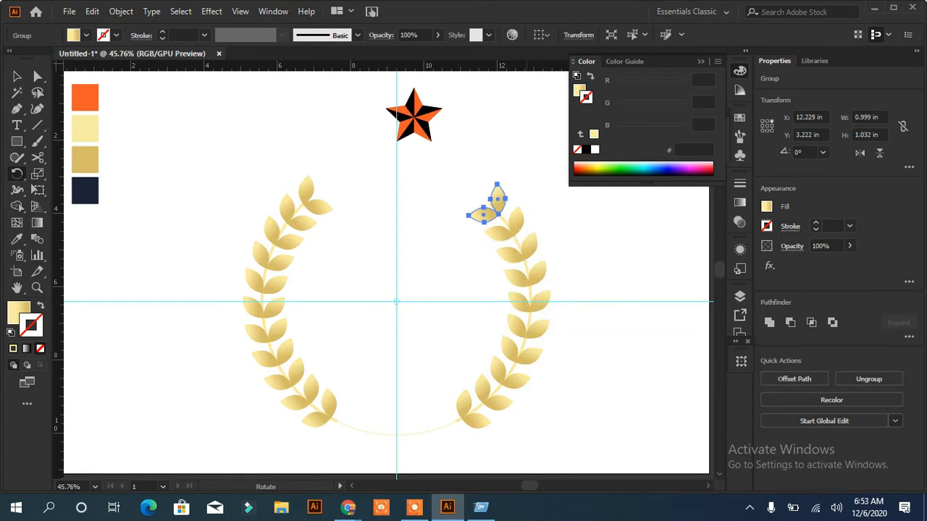
Undo the rotated leaf copies along the right arc, keeping only the lowest pair
{"action": "key", "text": "ctrl+z"}
{"action": "key", "text": "ctrl+z"}
{"action": "key", "text": "ctrl+z"}
{"action": "key", "text": "ctrl+z"}
{"action": "key", "text": "ctrl+z"}
{"action": "key", "text": "ctrl+z"}
{"action": "key", "text": "ctrl+z"}
{"action": "key", "text": "ctrl+z"}
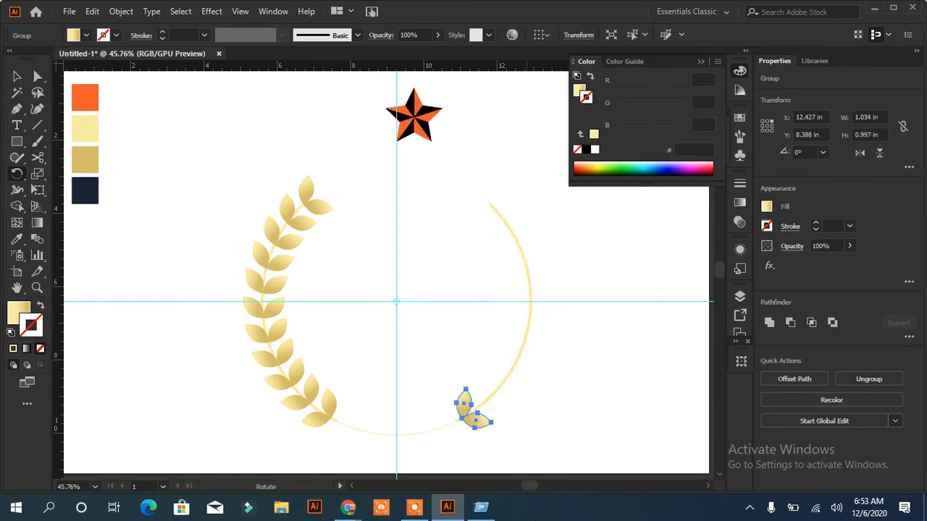
Rotate a copy of the right leaf pair about the circle's center with tighter spacing and repeat it until eleven pairs line the arc
{"action": "left_click_drag", "start_coordinate": [466, 410], "coordinate": [483, 399]}
{"action": "key", "text": "ctrl+d"}
{"action": "key", "text": "ctrl+d"}
{"action": "key", "text": "ctrl+d"}
{"action": "key", "text": "ctrl+d"}
{"action": "key", "text": "ctrl+d"}
{"action": "key", "text": "ctrl+d"}
{"action": "key", "text": "ctrl+d"}
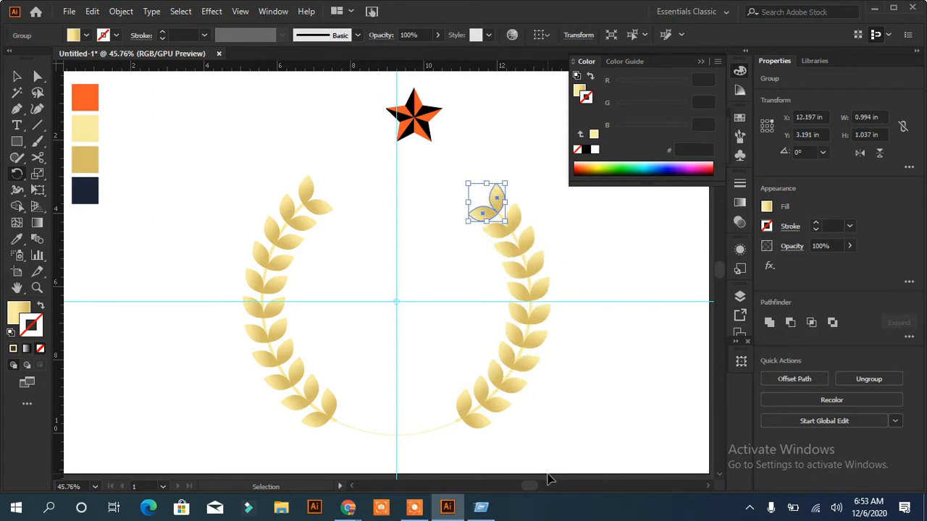
{"action": "left_click", "coordinate": [17, 76]}
{"action": "left_click", "coordinate": [155, 302]}
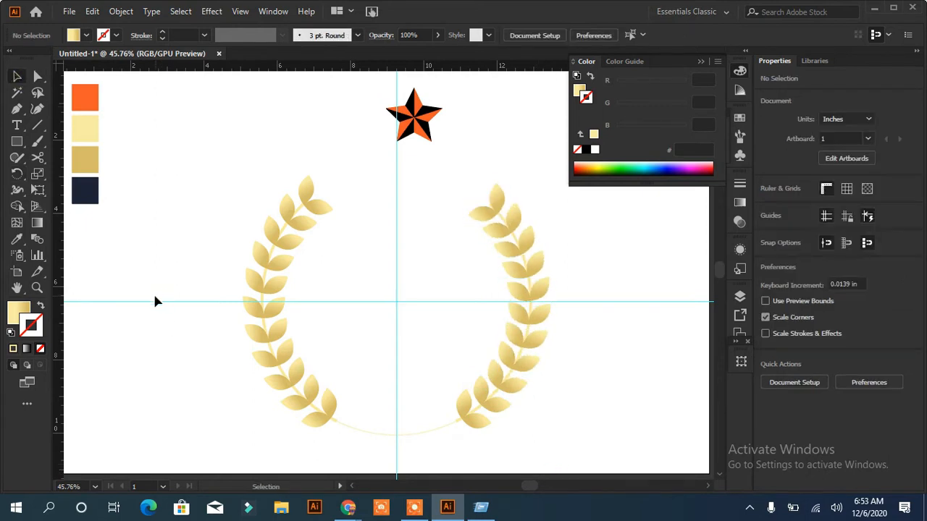
Reduce the stroke weight of the left and right arcs running through the leaves
{"action": "left_click", "coordinate": [336, 422]}
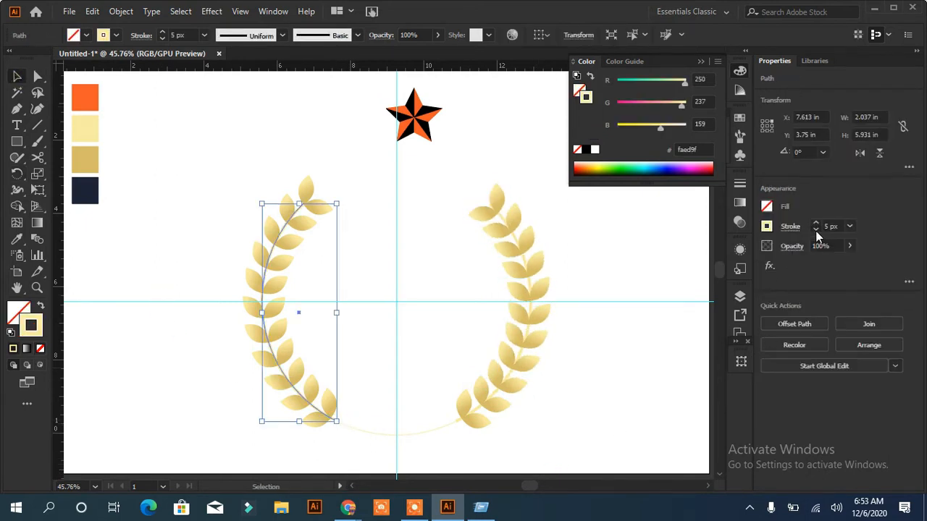
{"action": "left_click", "coordinate": [451, 430]}
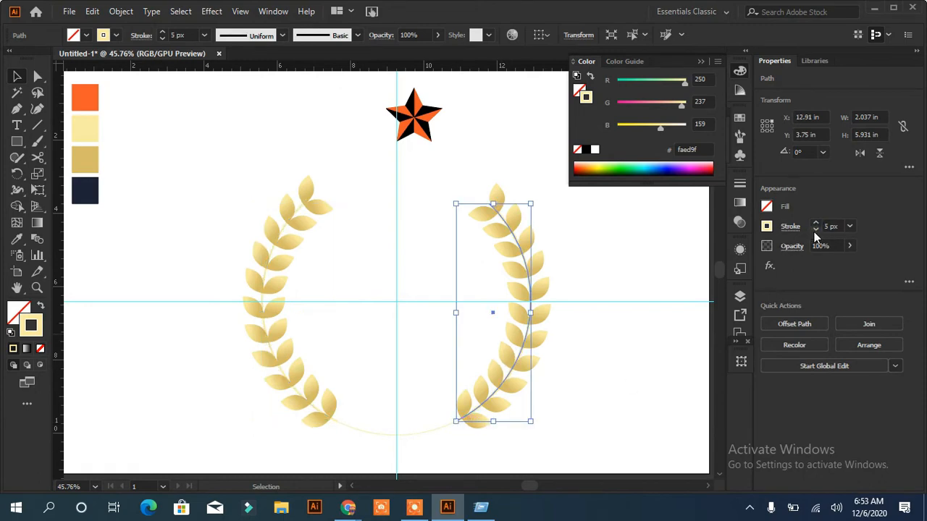
{"action": "left_click", "coordinate": [615, 370]}
Ungroup a copy of a leaf pair and place one leaf, rotated to about 307.16°, at the left branch's upper tip
{"action": "left_click_drag", "start_coordinate": [314, 425], "coordinate": [354, 179]}
{"action": "right_click", "coordinate": [168, 194]}
{"action": "left_click", "coordinate": [210, 306]}
{"action": "left_click", "coordinate": [345, 215]}
{"action": "left_click", "coordinate": [337, 186]}
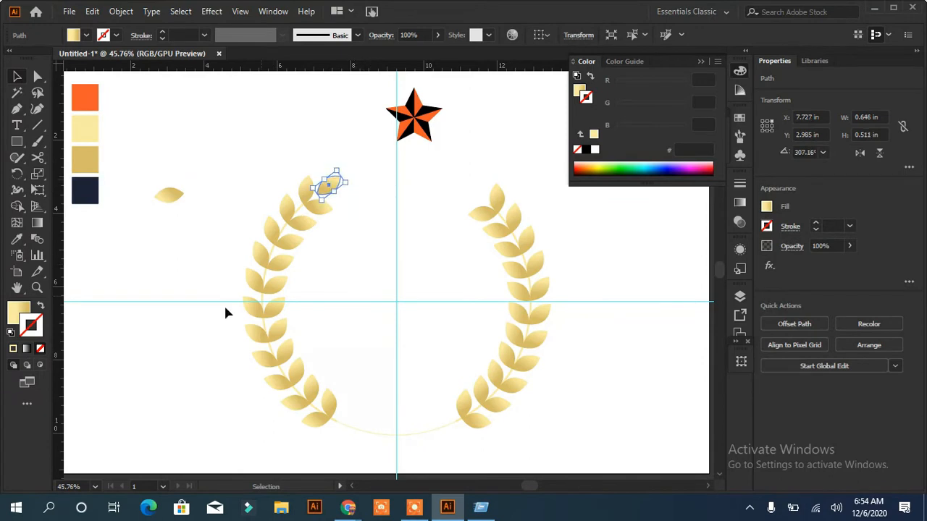
{"action": "left_click", "coordinate": [125, 399]}
{"action": "left_click", "coordinate": [335, 185]}
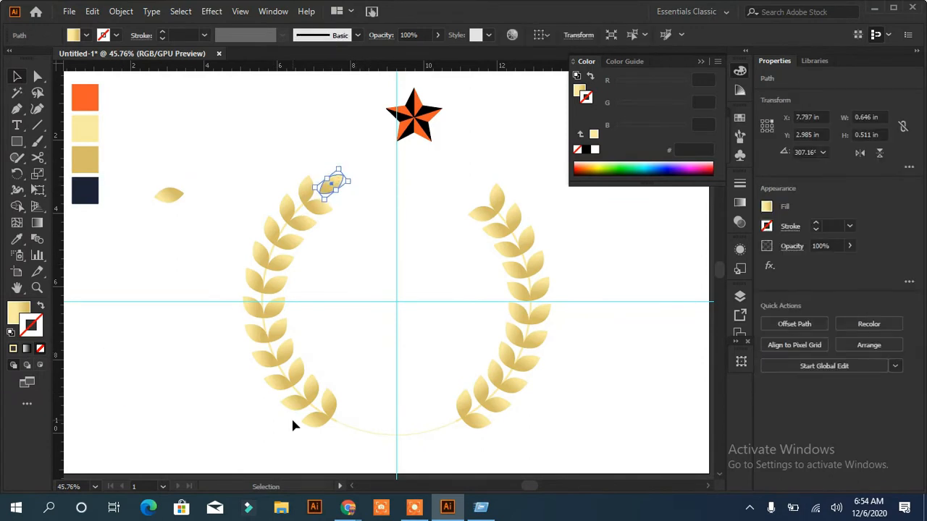
{"action": "left_click", "coordinate": [163, 339]}
Place the other single leaf, rotated to about 46.81°, at the right branch's upper tip and delete both guides
{"action": "left_click", "coordinate": [173, 197]}
{"action": "left_click_drag", "start_coordinate": [188, 182], "coordinate": [472, 191]}
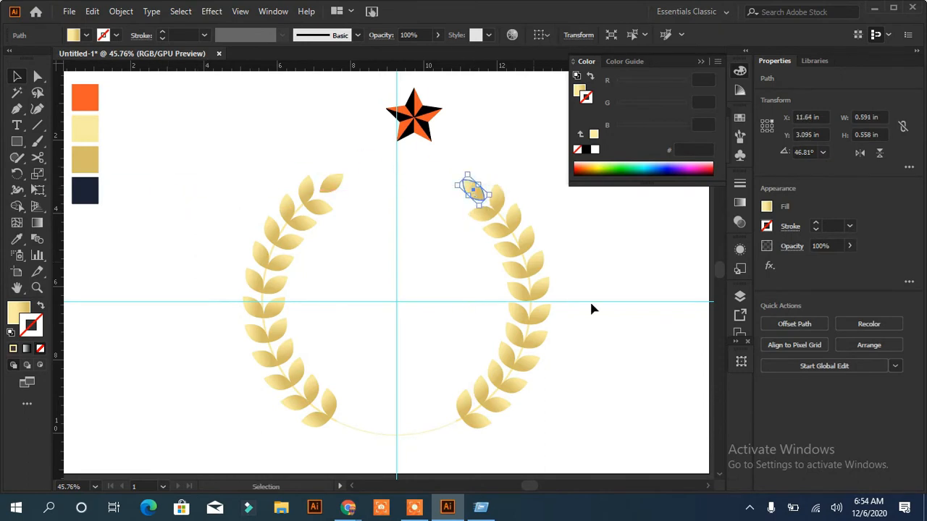
{"action": "left_click", "coordinate": [595, 310]}
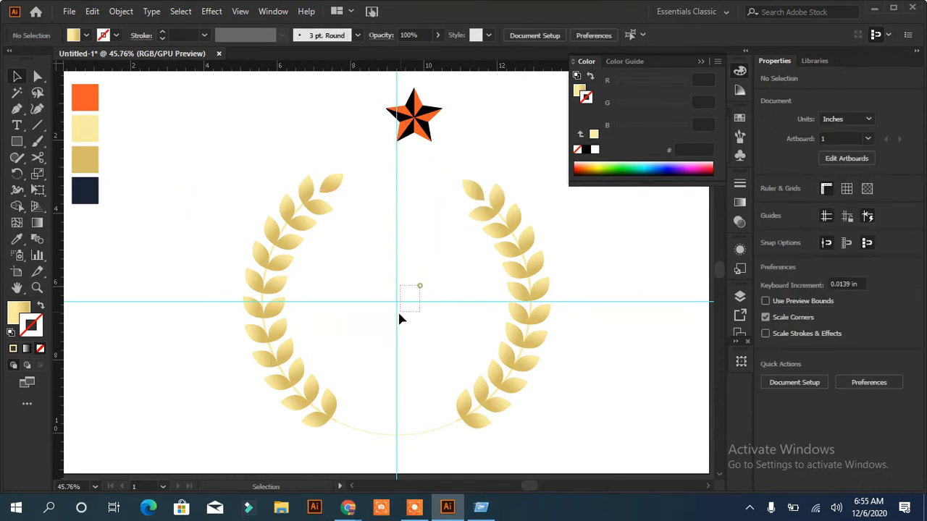
{"action": "left_click_drag", "start_coordinate": [399, 314], "coordinate": [378, 328]}
{"action": "key", "text": "Delete"}
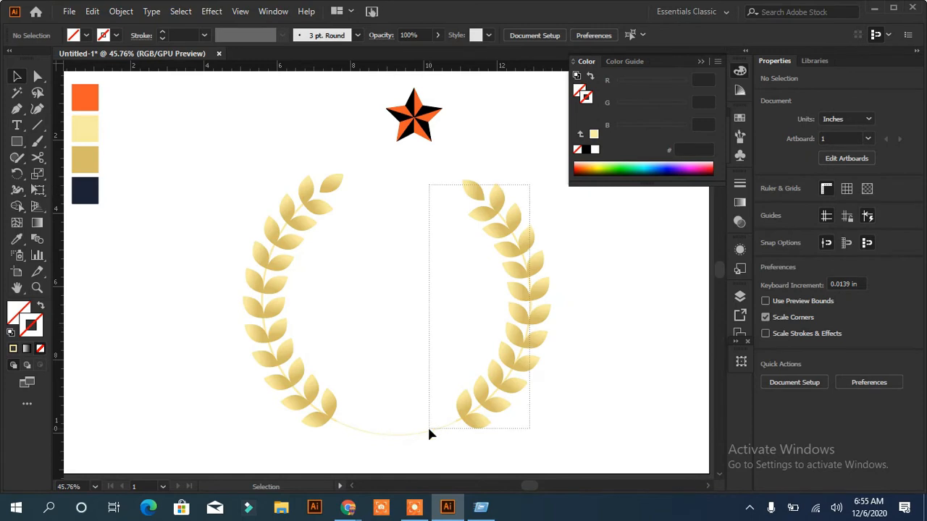
Expand the right branch's leaves and arc into plain filled shapes
{"action": "left_click_drag", "start_coordinate": [429, 429], "coordinate": [456, 426]}
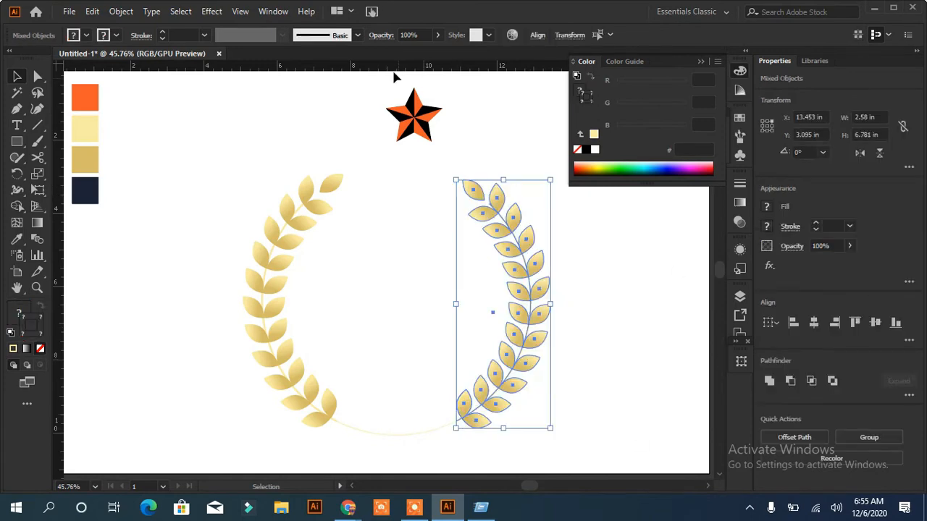
{"action": "left_click", "coordinate": [123, 12]}
{"action": "left_click", "coordinate": [249, 159]}
{"action": "left_click", "coordinate": [426, 328]}
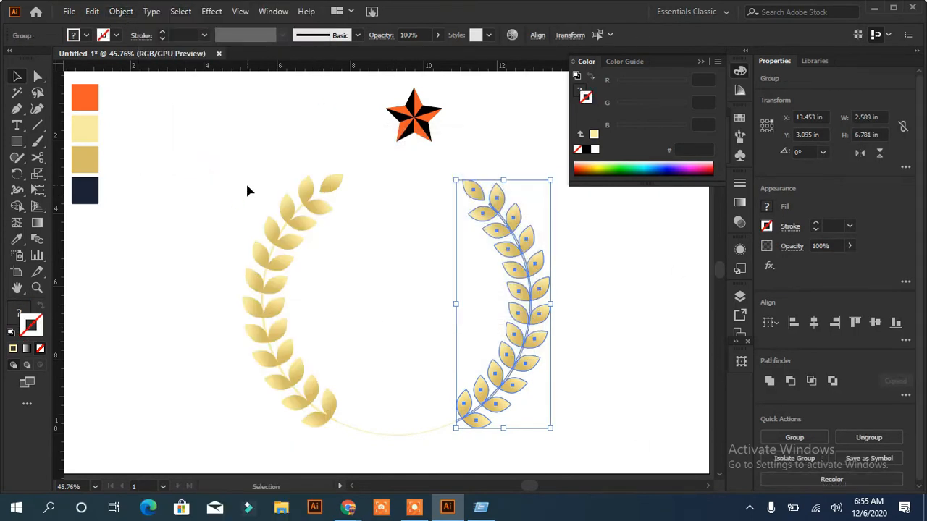
{"action": "left_click", "coordinate": [249, 207]}
Expand the left branch's leaves and arc into plain filled shapes
{"action": "left_click_drag", "start_coordinate": [346, 170], "coordinate": [215, 411]}
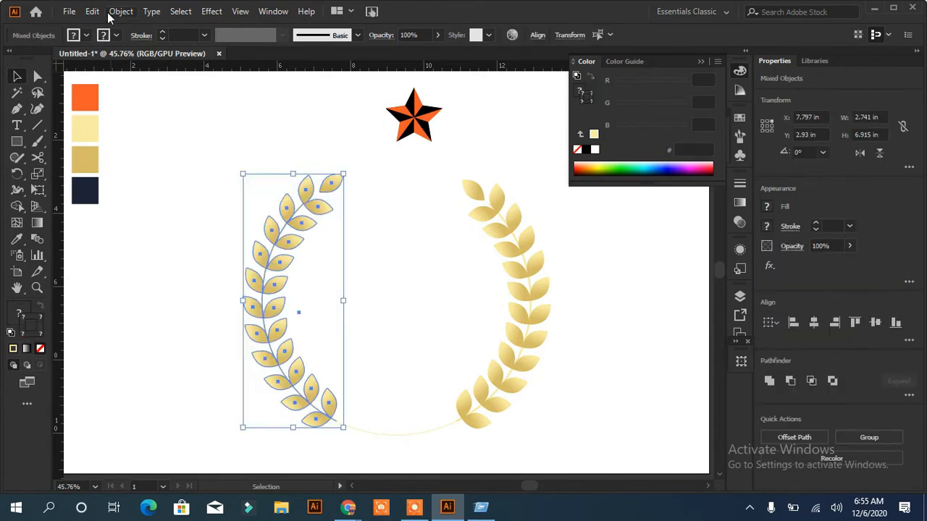
{"action": "left_click", "coordinate": [121, 11]}
{"action": "left_click", "coordinate": [174, 164]}
{"action": "left_click", "coordinate": [428, 329]}
{"action": "left_click", "coordinate": [187, 334]}
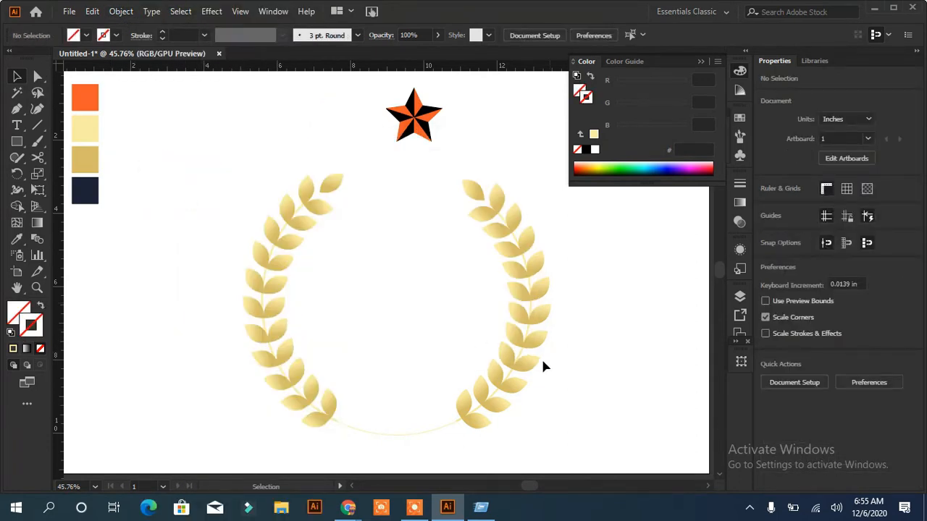
Draw a 0.375 in square left of the wreath and color it with the Eyedropper from a left-branch leaf
{"action": "left_click", "coordinate": [372, 432]}
{"action": "left_click", "coordinate": [221, 388]}
{"action": "left_click_drag", "start_coordinate": [18, 141], "coordinate": [51, 139]}
{"action": "left_click_drag", "start_coordinate": [128, 257], "coordinate": [143, 272]}
{"action": "key", "text": "i"}
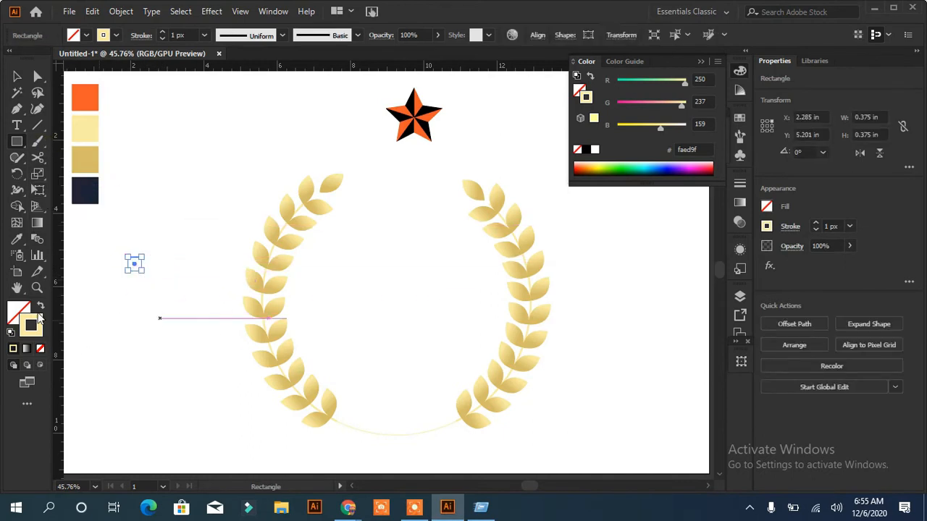
{"action": "left_click", "coordinate": [262, 255]}
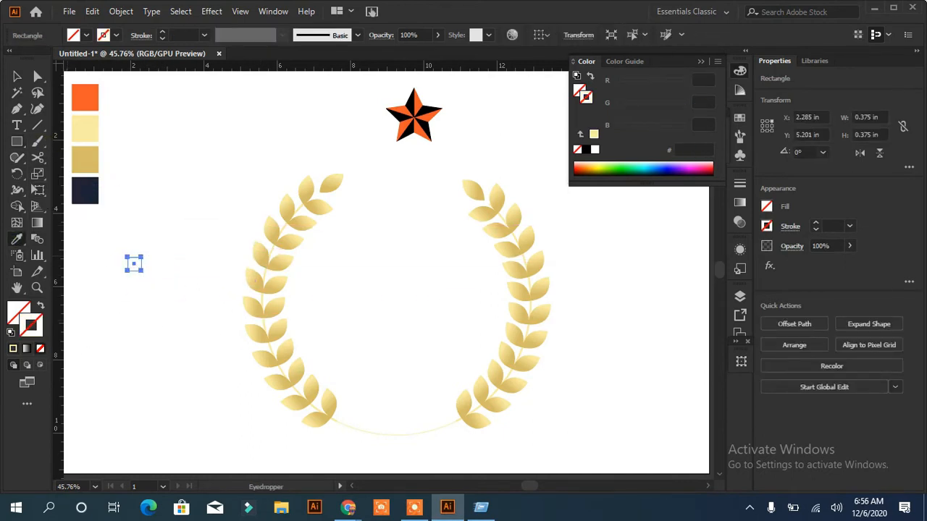
{"action": "left_click", "coordinate": [261, 262]}
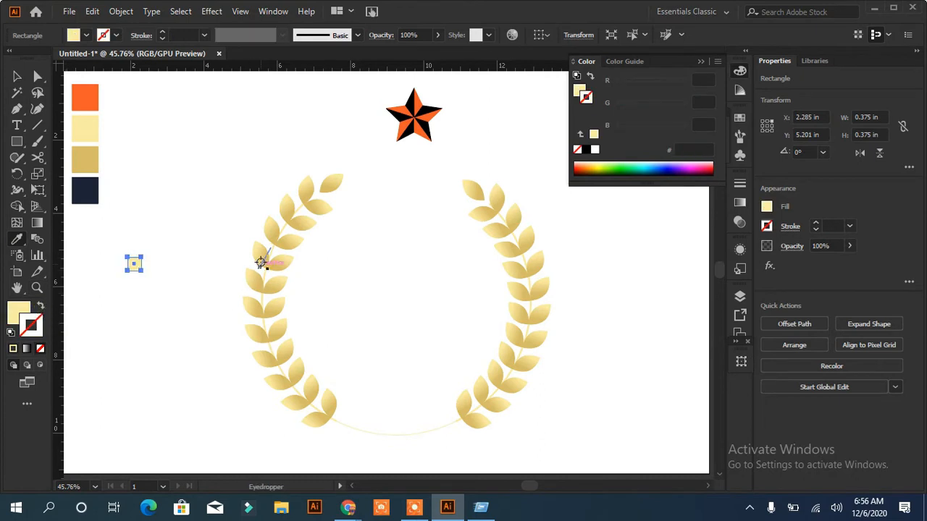
{"action": "left_click", "coordinate": [261, 263]}
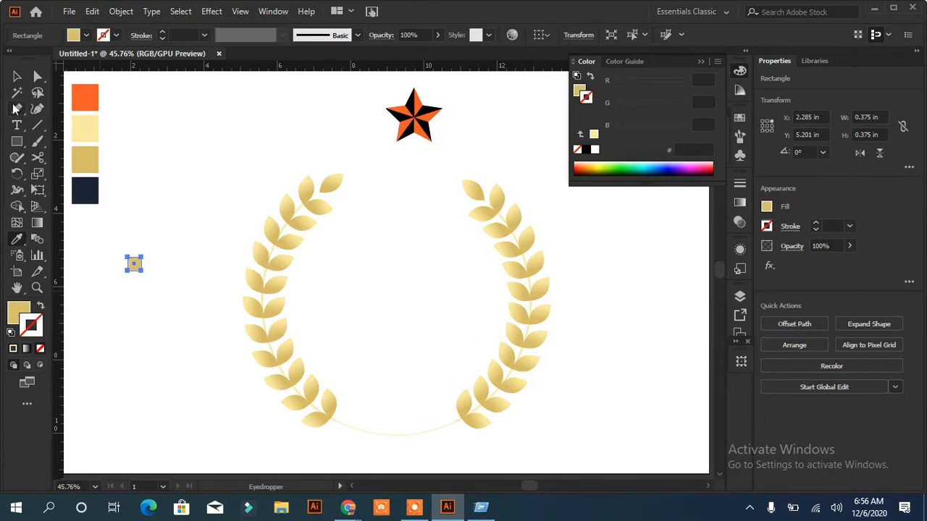
Fill the small square with a linear gradient running from the pale yellow swatch to the darker gold swatch
{"action": "left_click", "coordinate": [740, 203]}
{"action": "left_click", "coordinate": [581, 194]}
{"action": "left_click", "coordinate": [695, 298]}
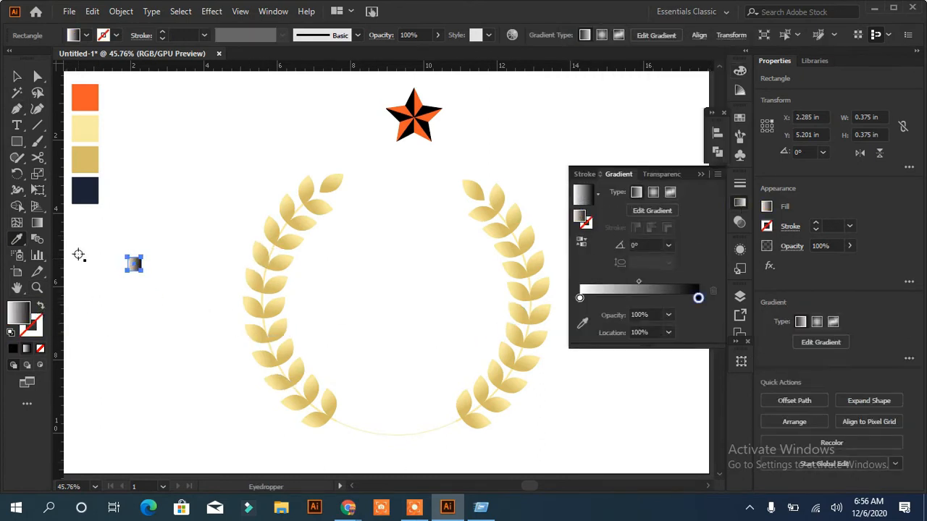
{"action": "left_click", "coordinate": [581, 322]}
{"action": "left_click", "coordinate": [85, 159]}
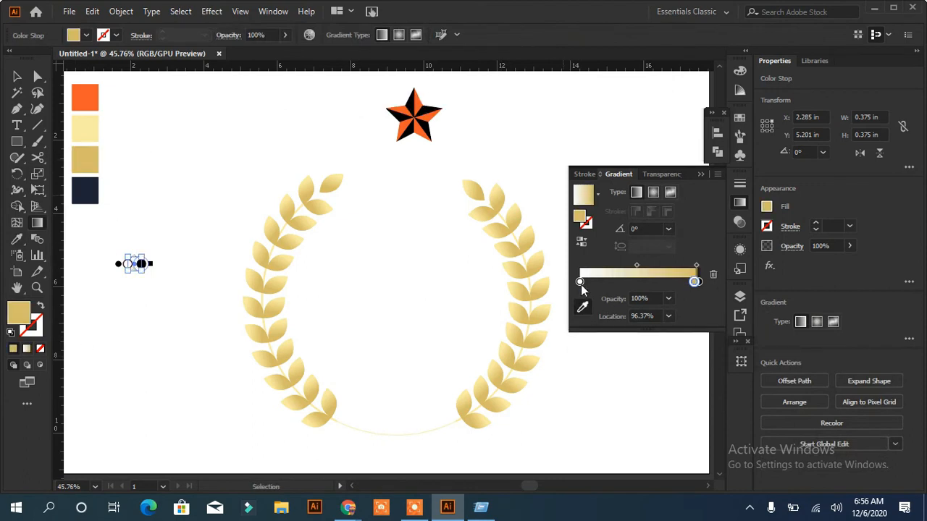
{"action": "left_click", "coordinate": [128, 263]}
{"action": "left_click", "coordinate": [84, 141]}
{"action": "left_click", "coordinate": [211, 335]}
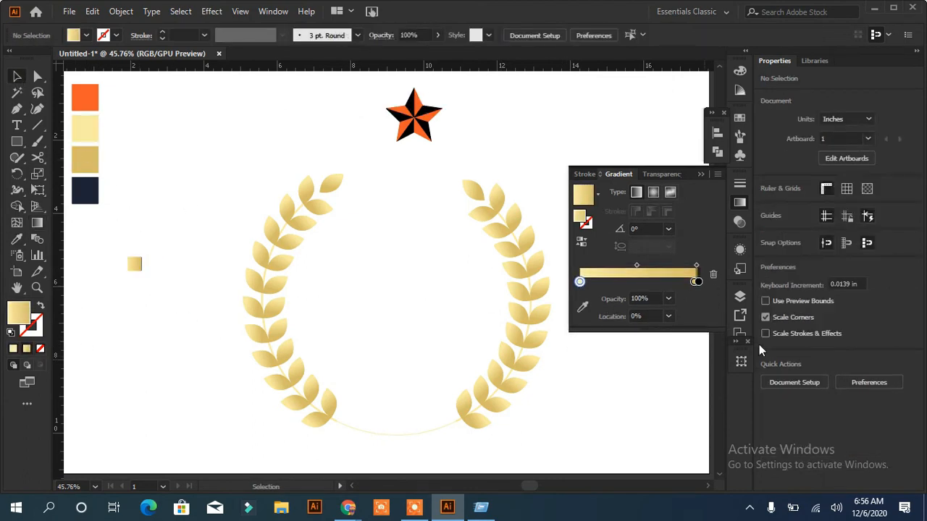
Remove the black end stop from the small square's gradient and move the square onto the middle of the wreath's bottom arc
{"action": "left_click", "coordinate": [134, 264]}
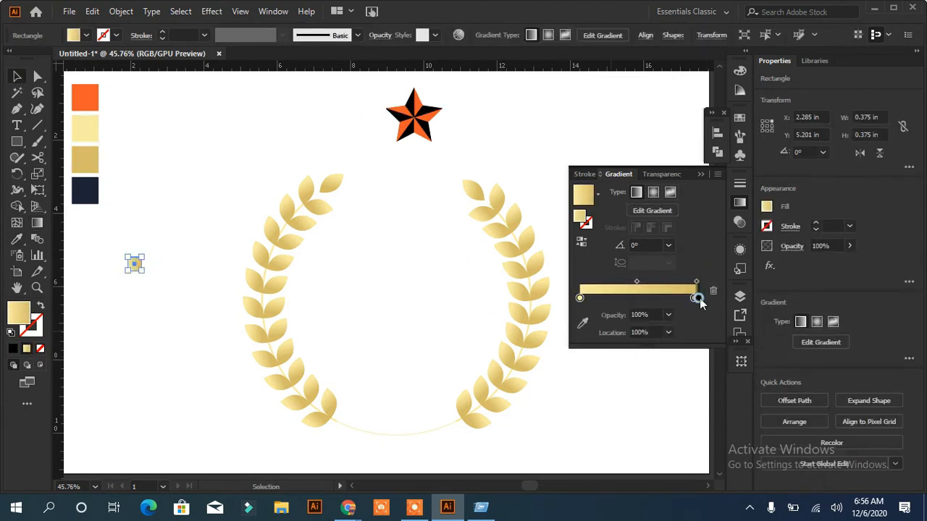
{"action": "left_click_drag", "start_coordinate": [134, 263], "coordinate": [401, 436]}
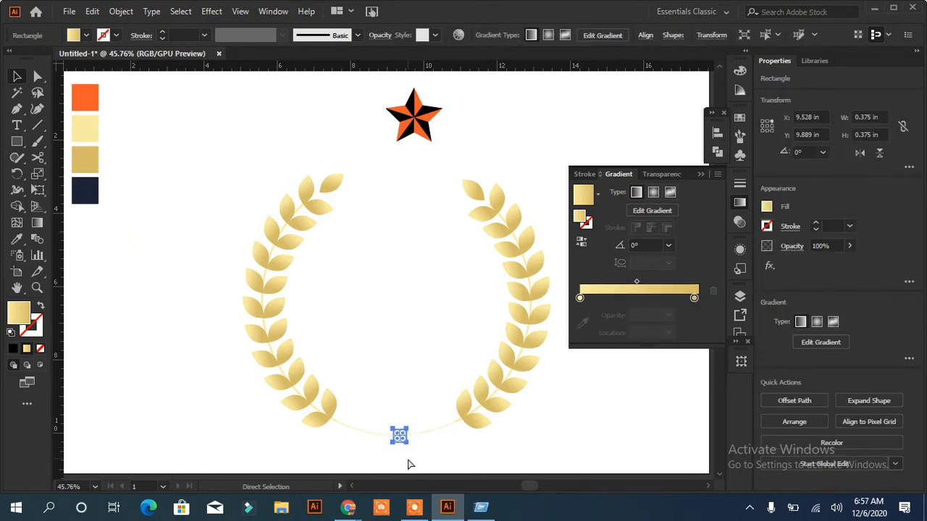
Rotate the small gradient square about 42° so it sits as a diamond on the bottom arc
{"action": "key", "text": "ctrl+equal"}
{"action": "key", "text": "ctrl+equal"}
{"action": "key", "text": "ctrl+equal"}
{"action": "key", "text": "ctrl+equal"}
{"action": "key", "text": "ctrl+equal"}
{"action": "left_click_drag", "start_coordinate": [435, 322], "coordinate": [387, 339]}
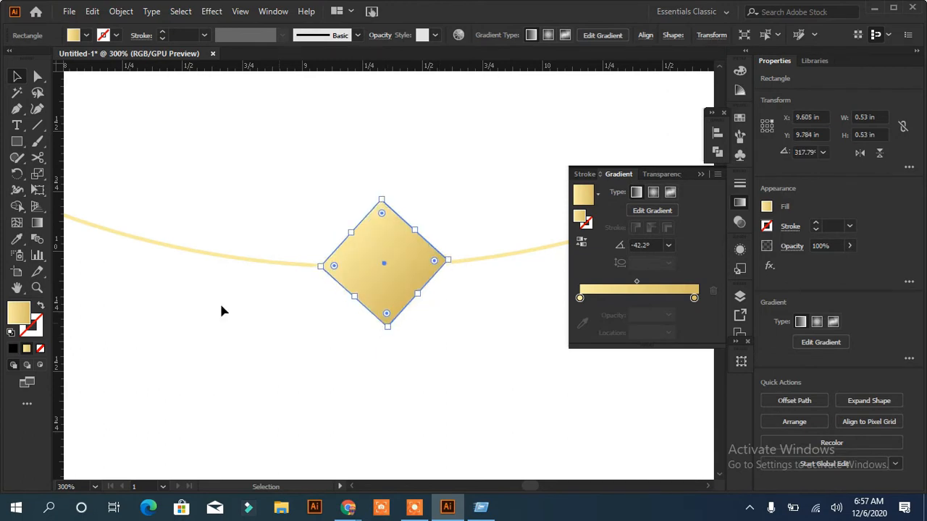
Thicken the left half of the bottom arc to a 5 px stroke with a tapered width profile
{"action": "left_click", "coordinate": [206, 264]}
{"action": "left_click", "coordinate": [162, 32]}
{"action": "left_click", "coordinate": [162, 32]}
{"action": "left_click", "coordinate": [281, 36]}
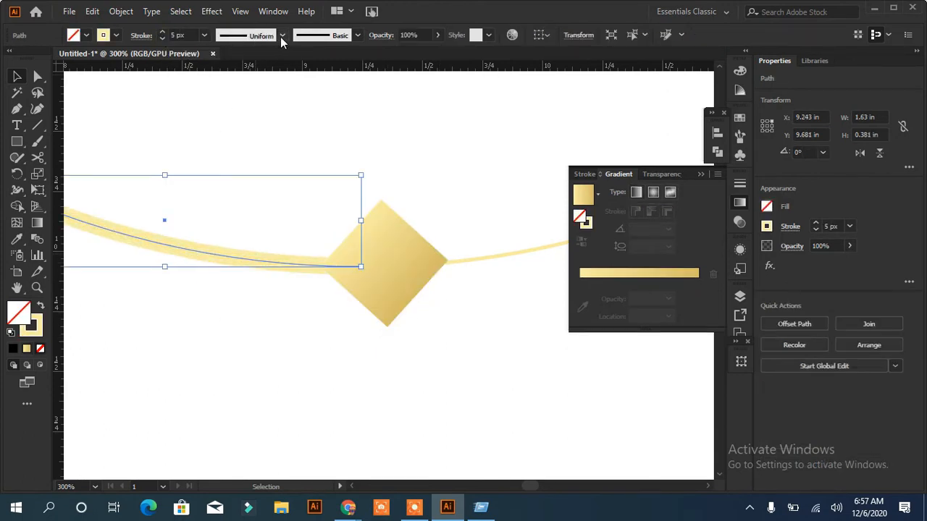
{"action": "left_click", "coordinate": [241, 78]}
Match the right half of the bottom arc to the left half's 5 px stroke with the Eyedropper and give it a tapered width profile
{"action": "left_click", "coordinate": [510, 259]}
{"action": "key", "text": "i"}
{"action": "left_click", "coordinate": [165, 242]}
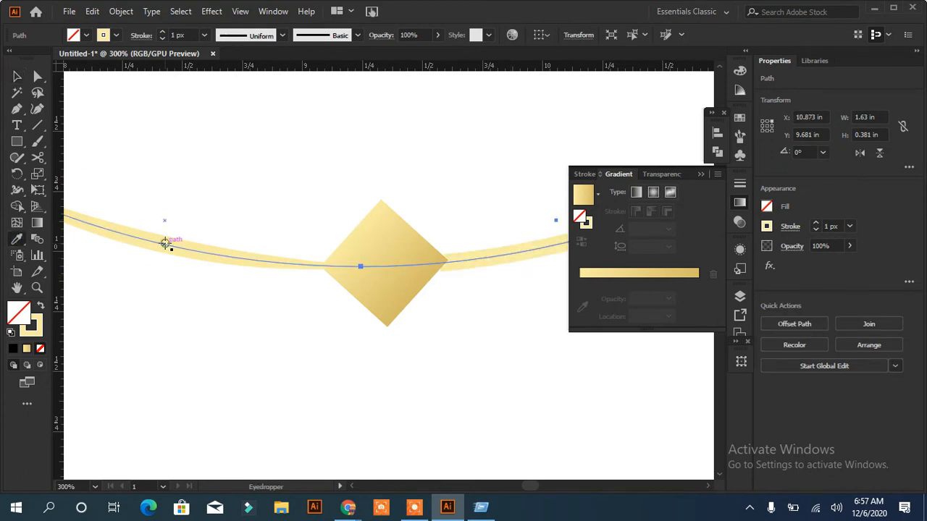
{"action": "left_click", "coordinate": [281, 36]}
{"action": "left_click", "coordinate": [248, 181]}
{"action": "key", "text": "v"}
{"action": "left_click", "coordinate": [267, 288]}
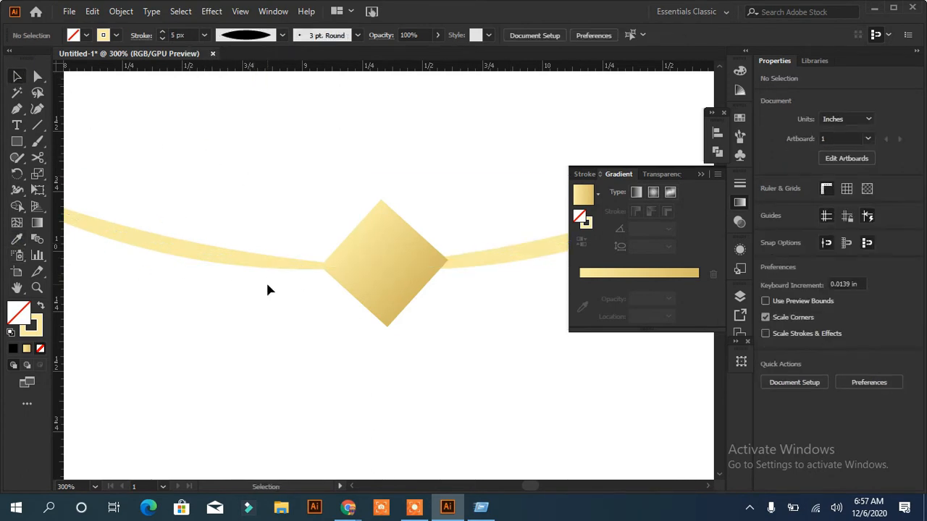
Move the orange-and-black star down into the middle of the wreath
{"action": "key", "text": "ctrl+0"}
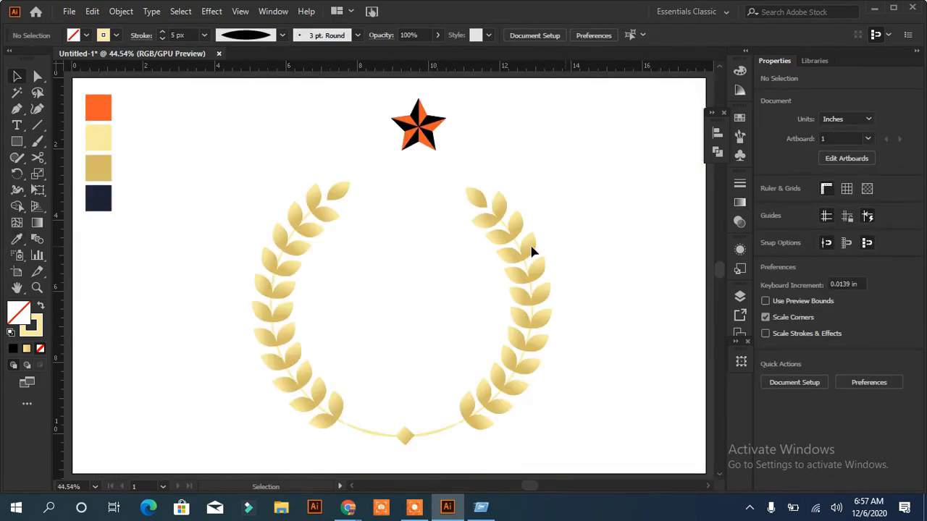
{"action": "left_click_drag", "start_coordinate": [418, 124], "coordinate": [416, 272]}
{"action": "left_click", "coordinate": [600, 303]}
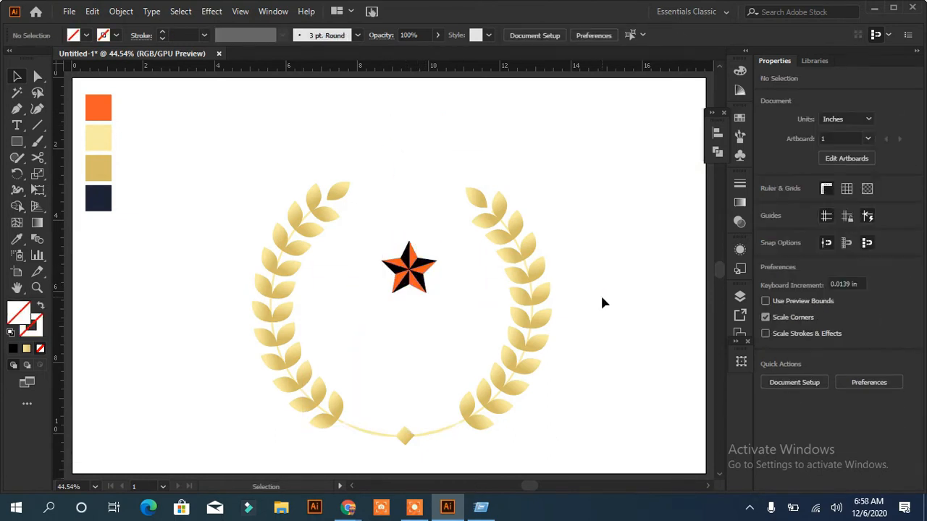
Nudge the tip leaf of the right branch slightly to the left
{"action": "left_click", "coordinate": [471, 198]}
{"action": "left_click", "coordinate": [594, 351]}
Move the star out of the wreath to the empty area beside the color swatches
{"action": "left_click", "coordinate": [408, 276]}
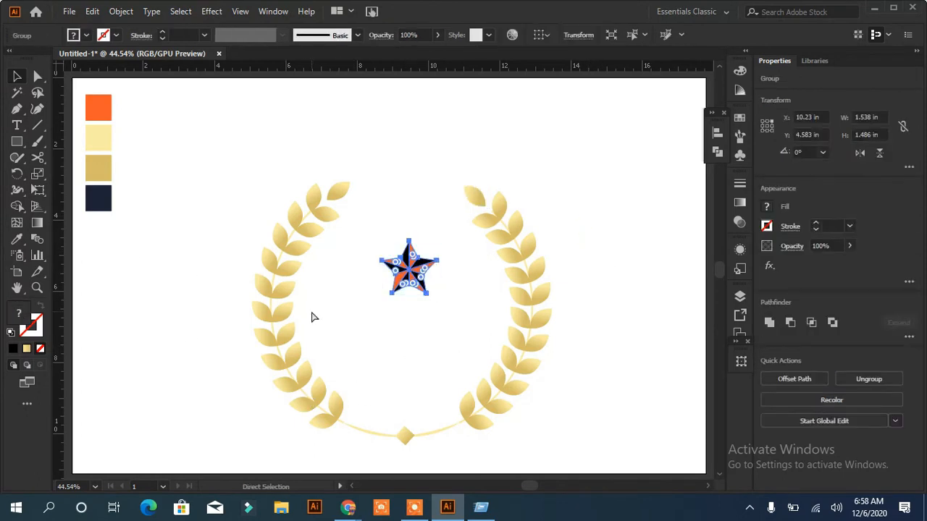
{"action": "left_click_drag", "start_coordinate": [411, 274], "coordinate": [192, 174]}
{"action": "key", "text": "ctrl+1"}
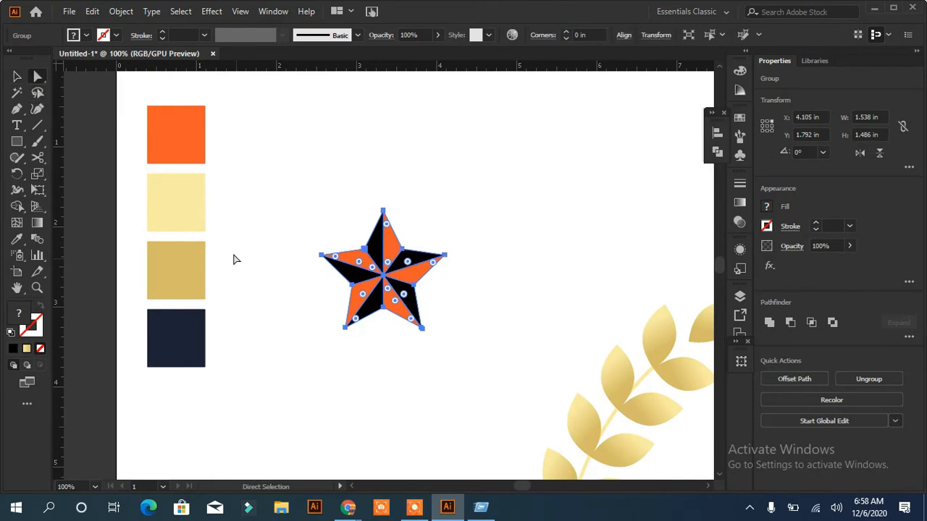
Recolor the star's five black facets with the darker gold swatch using the Eyedropper
{"action": "left_click", "coordinate": [374, 239]}
{"action": "key", "text": "i"}
{"action": "left_click", "coordinate": [176, 269]}
{"action": "key", "text": "v"}
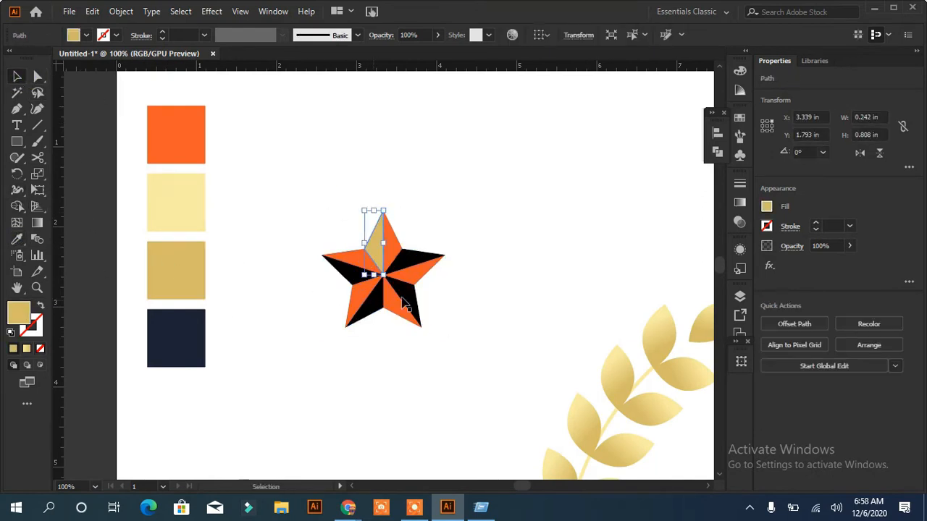
{"action": "left_click", "coordinate": [404, 304]}
{"action": "key", "text": "a"}
{"action": "left_click", "coordinate": [507, 337]}
{"action": "left_click", "coordinate": [413, 263]}
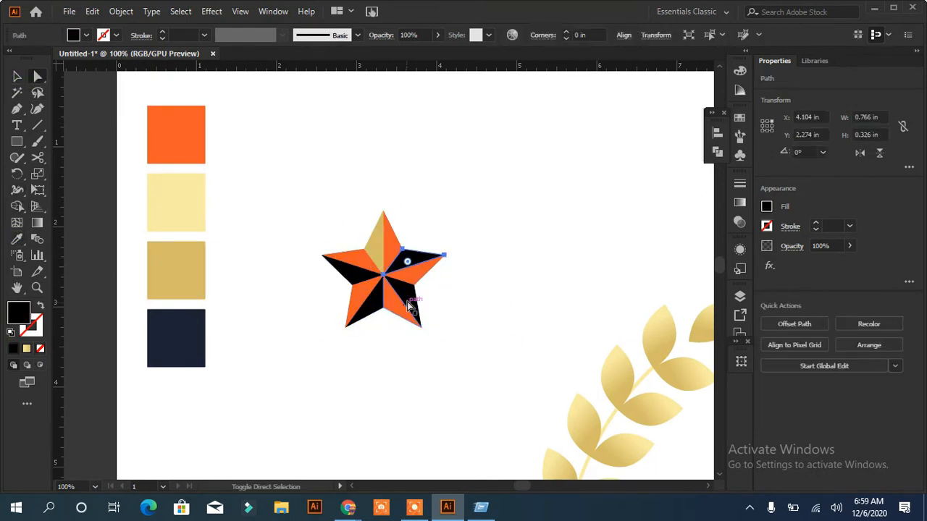
{"action": "left_click", "coordinate": [409, 307], "text": "shift"}
{"action": "left_click", "coordinate": [346, 269], "text": "shift"}
{"action": "key", "text": "i"}
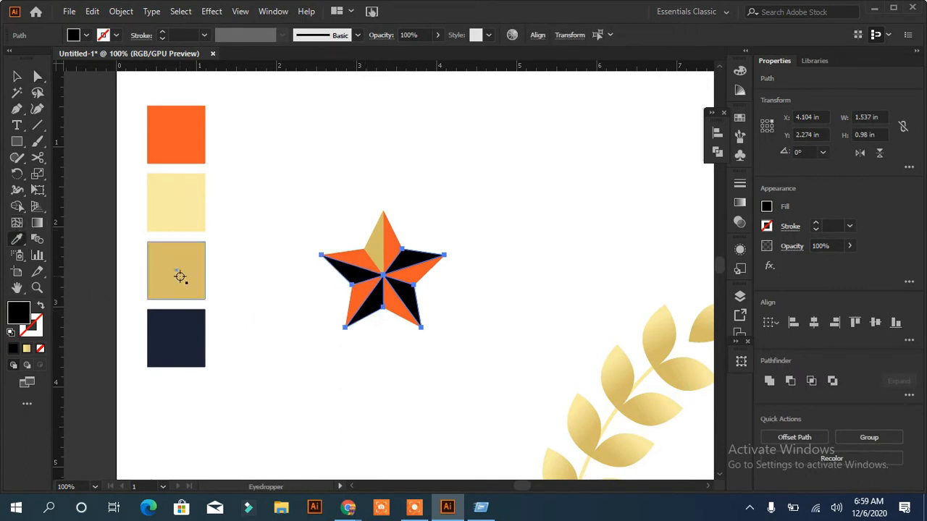
{"action": "left_click", "coordinate": [180, 275]}
Recolor the star's five orange facets with the pale yellow swatch using the Eyedropper
{"action": "key", "text": "a"}
{"action": "left_click", "coordinate": [355, 262]}
{"action": "left_click", "coordinate": [392, 233], "text": "shift"}
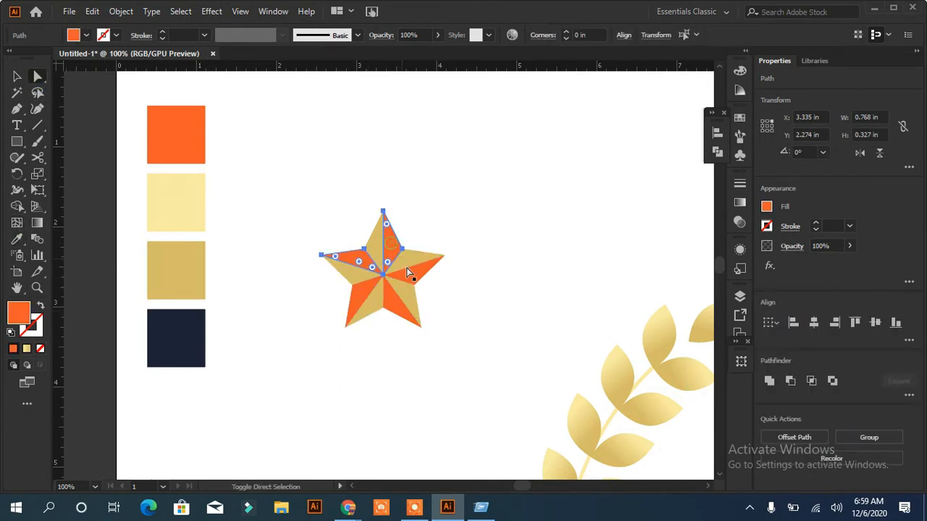
{"action": "left_click", "coordinate": [424, 262], "text": "shift"}
{"action": "left_click", "coordinate": [399, 308], "text": "shift"}
{"action": "left_click", "coordinate": [366, 312], "text": "shift"}
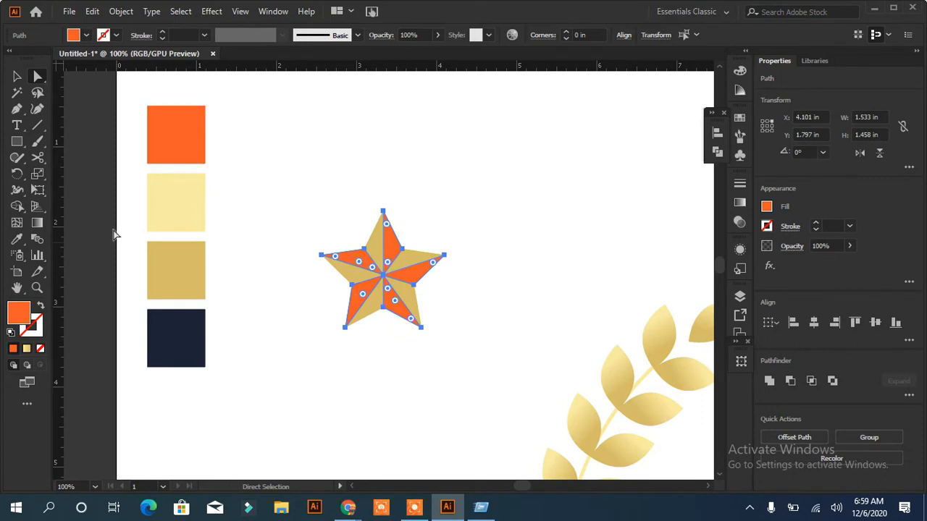
{"action": "key", "text": "i"}
{"action": "left_click", "coordinate": [184, 201]}
{"action": "key", "text": "v"}
{"action": "left_click", "coordinate": [275, 188]}
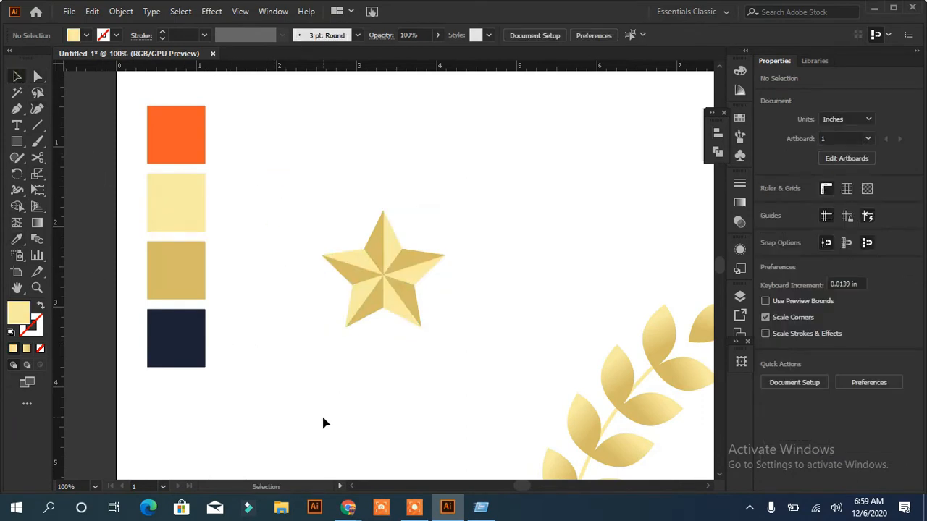
Nudge the left branch's curved stem slightly up and to the right relative to its leaves
{"action": "left_click", "coordinate": [646, 383]}
{"action": "key", "text": "ctrl+0"}
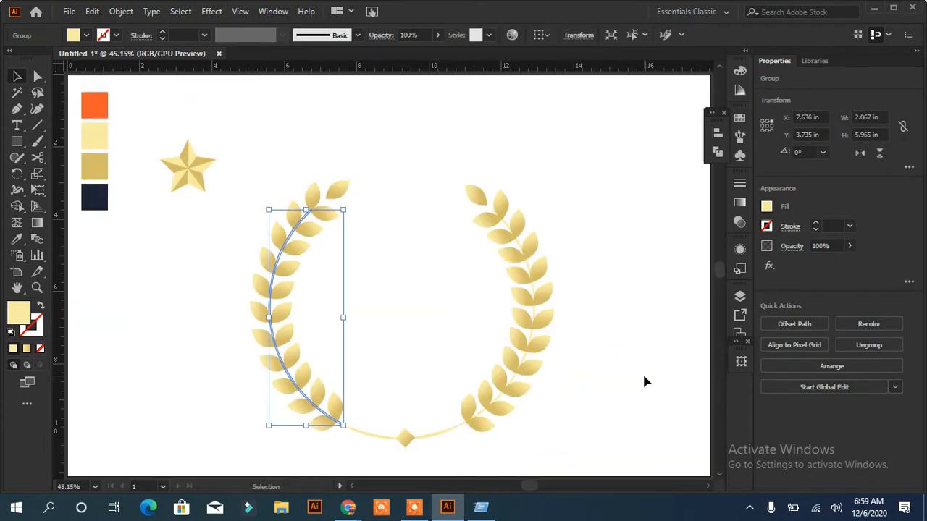
{"action": "key", "text": "Up"}
{"action": "key", "text": "Right"}
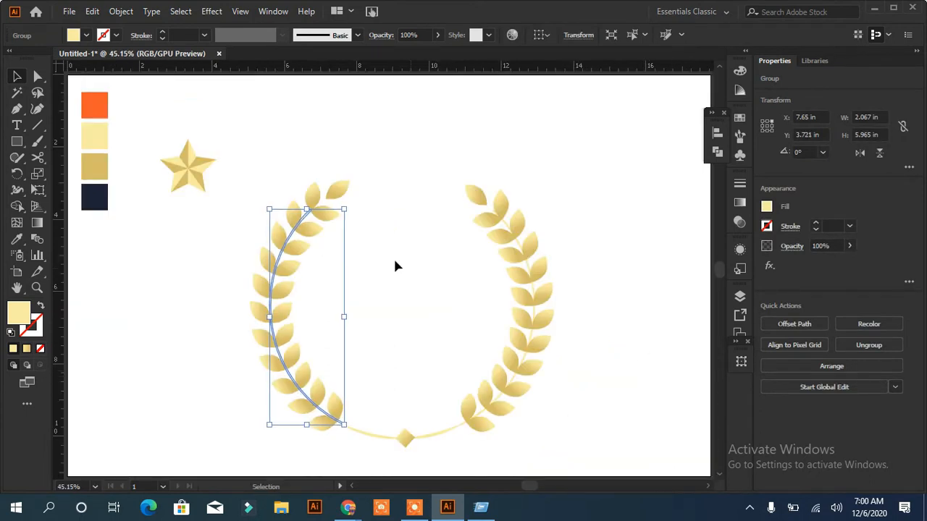
{"action": "left_click", "coordinate": [402, 275]}
{"action": "left_click", "coordinate": [297, 246]}
{"action": "key", "text": "Right"}
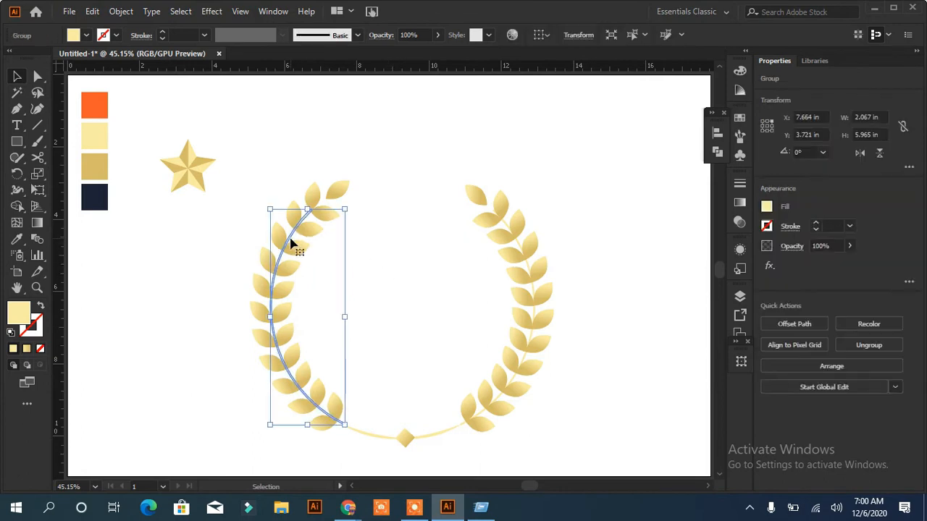
{"action": "key", "text": "Up"}
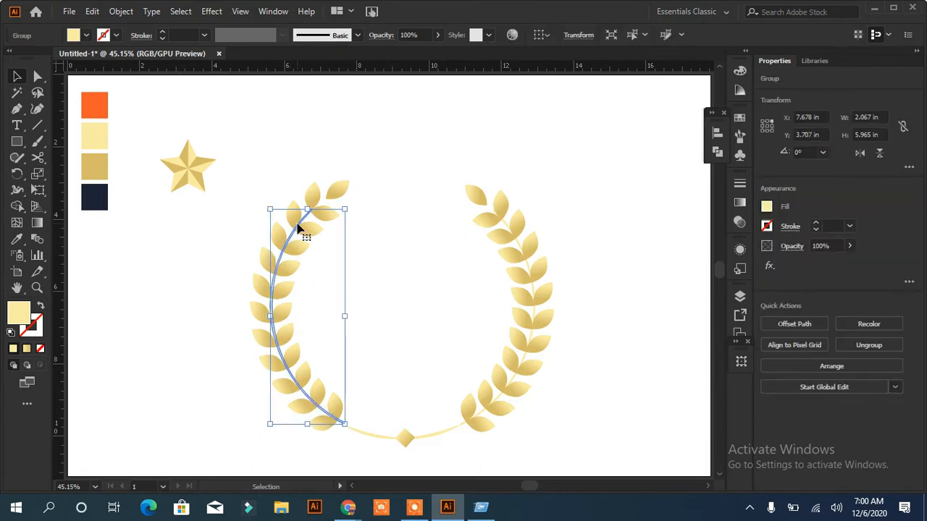
{"action": "left_click", "coordinate": [431, 283]}
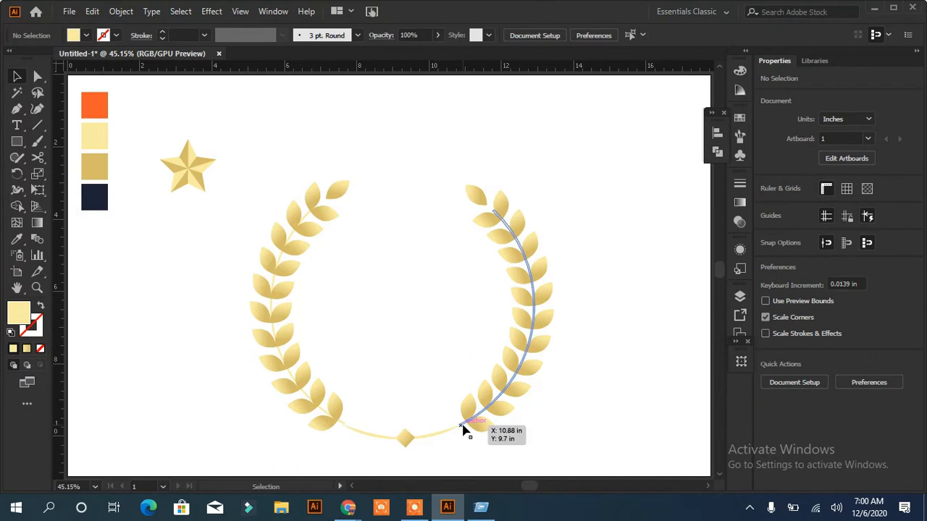
Move the gold star into the upper middle of the wreath and enlarge it
{"action": "left_click_drag", "start_coordinate": [197, 172], "coordinate": [446, 305]}
{"action": "left_click", "coordinate": [597, 277]}
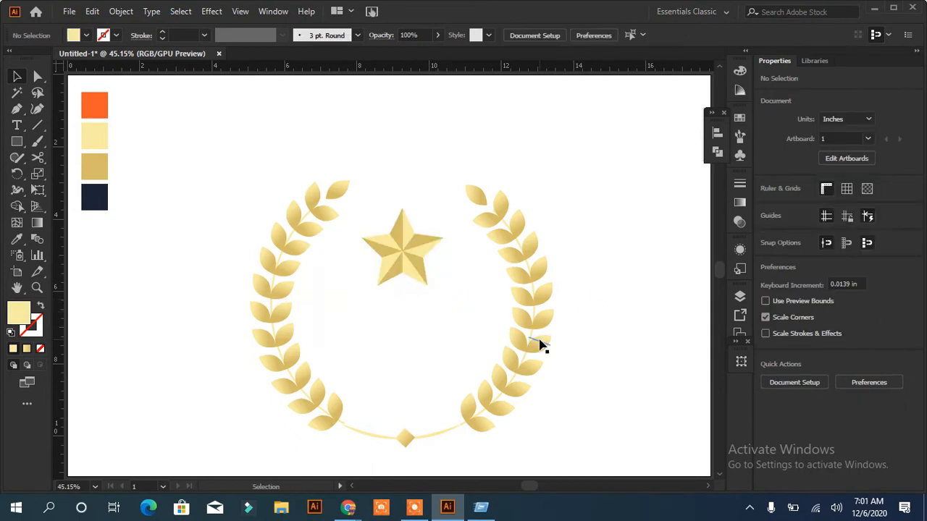
Copy the words LOGO NAME from the Windows Run box and paste them as text on the artboard
{"action": "key", "text": "super+r"}
{"action": "left_click_drag", "start_coordinate": [58, 423], "coordinate": [106, 422]}
{"action": "key", "text": "ctrl+c"}
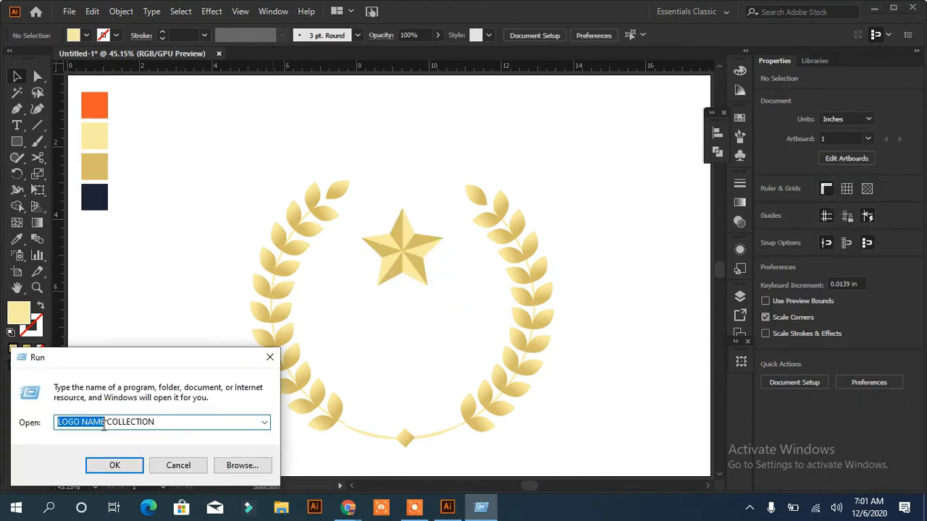
{"action": "right_click", "coordinate": [106, 422]}
{"action": "left_click", "coordinate": [43, 270]}
{"action": "key", "text": "Escape"}
{"action": "key", "text": "ctrl+v"}
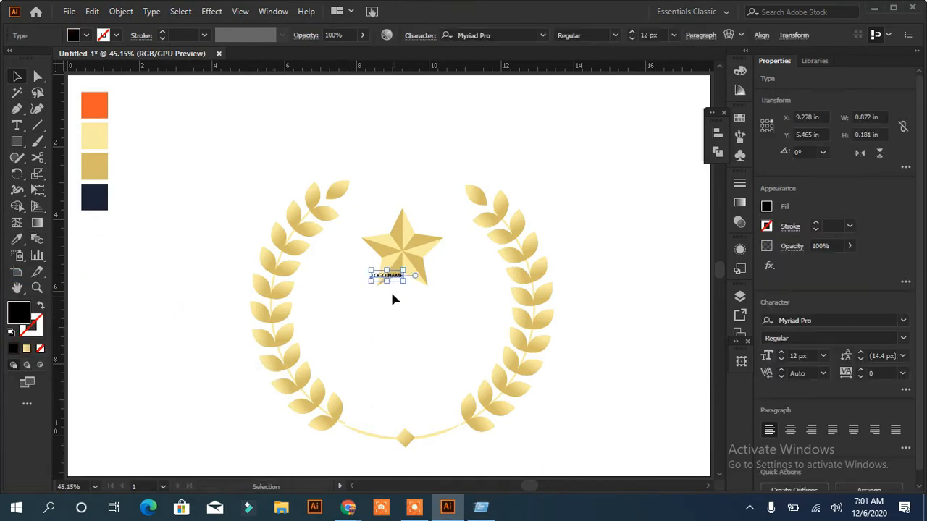
Enlarge the LOGO NAME text to about 59 px below the star and set its font to Intro Demo Black CAPS
{"action": "left_click_drag", "start_coordinate": [404, 281], "coordinate": [543, 383]}
{"action": "left_click_drag", "start_coordinate": [467, 292], "coordinate": [417, 320]}
{"action": "left_click", "coordinate": [904, 320]}
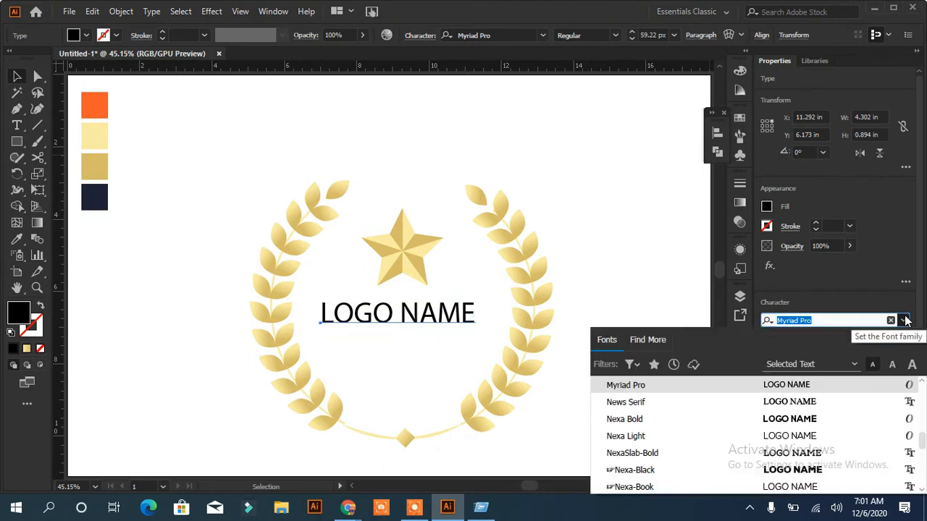
{"action": "key", "text": "Down"}
{"action": "key", "text": "Down"}
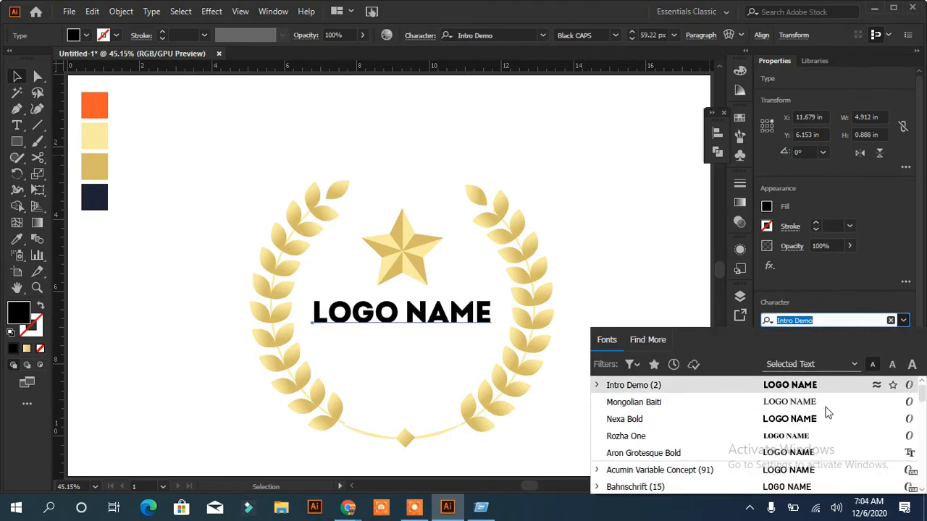
{"action": "key", "text": "Return"}
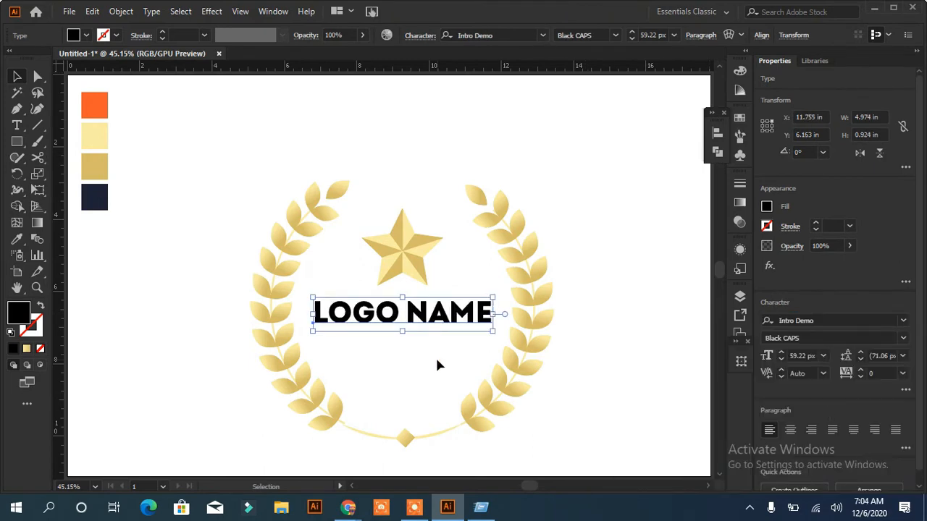
{"action": "left_click", "coordinate": [629, 357]}
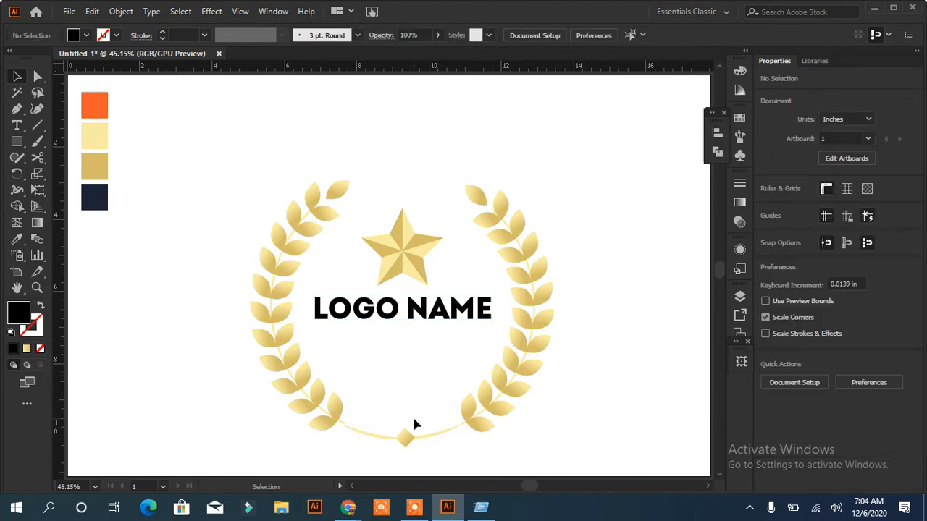
Paste the word COLLECTION from the Windows Run box and enlarge it to about 31 px beneath LOGO NAME
{"action": "left_click", "coordinate": [481, 507]}
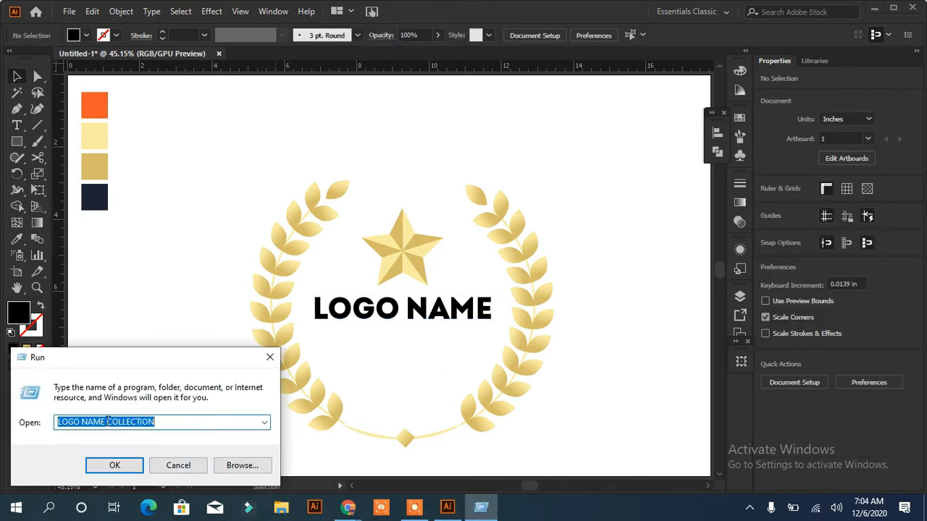
{"action": "left_click_drag", "start_coordinate": [107, 422], "coordinate": [200, 483]}
{"action": "key", "text": "ctrl+c"}
{"action": "left_click", "coordinate": [374, 363]}
{"action": "key", "text": "ctrl+v"}
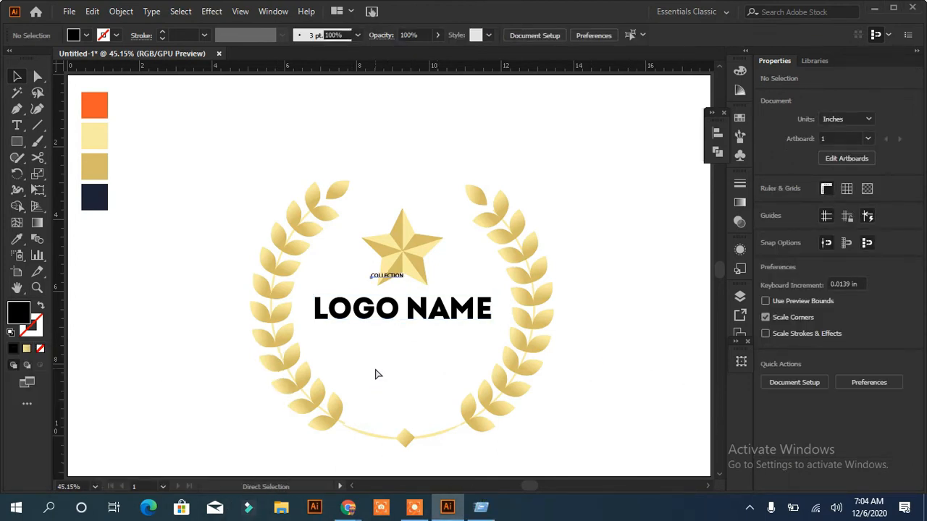
{"action": "left_click_drag", "start_coordinate": [405, 281], "coordinate": [363, 342]}
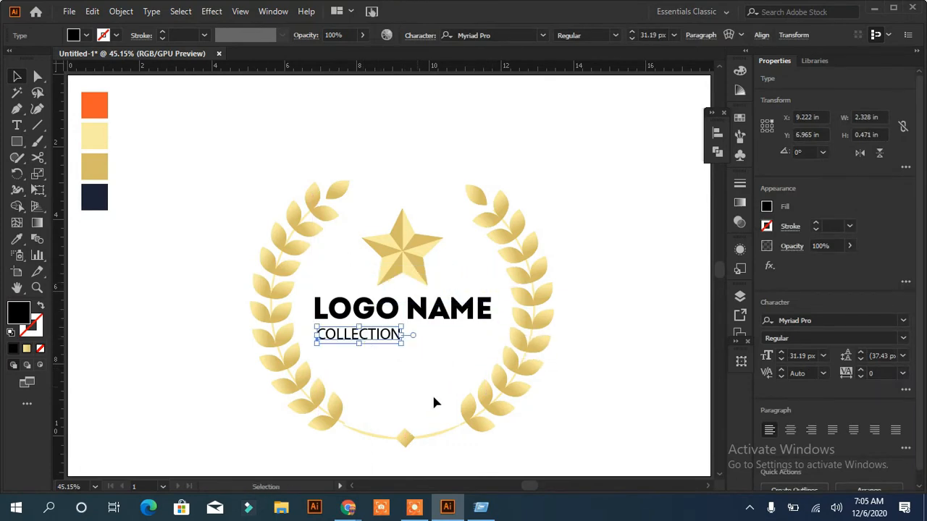
Set the COLLECTION text's font to Nexa XBold
{"action": "left_click", "coordinate": [780, 352]}
{"action": "left_click", "coordinate": [903, 323]}
{"action": "key", "text": "Down"}
{"action": "key", "text": "Down"}
{"action": "key", "text": "Down"}
{"action": "key", "text": "Down"}
{"action": "key", "text": "Down"}
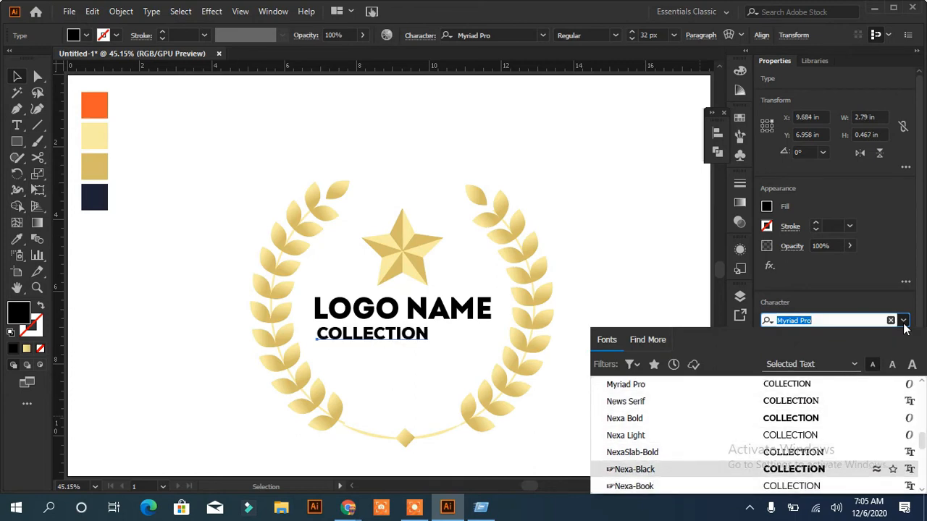
{"action": "key", "text": "Down"}
{"action": "key", "text": "Down"}
{"action": "key", "text": "Down"}
{"action": "key", "text": "Down"}
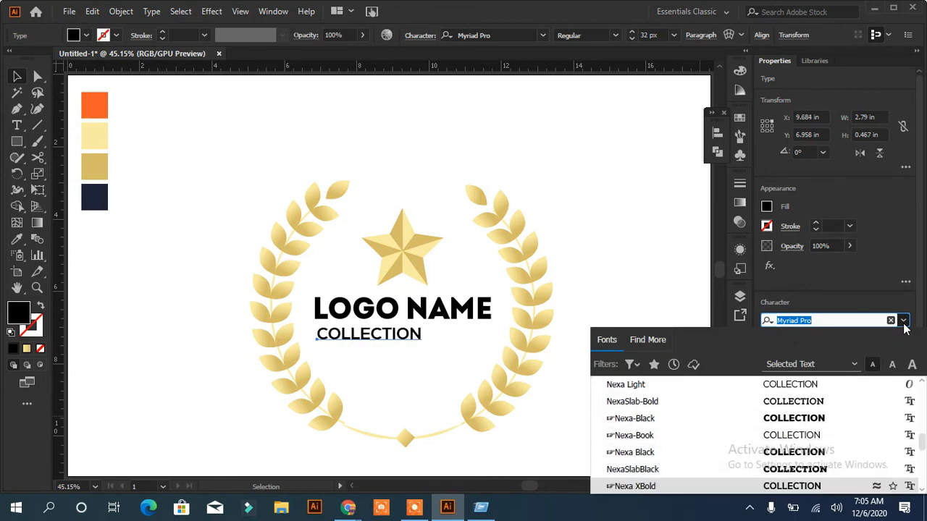
{"action": "key", "text": "Return"}
Set the COLLECTION text's size to 28 px and its tracking to 217
{"action": "left_click", "coordinate": [781, 360]}
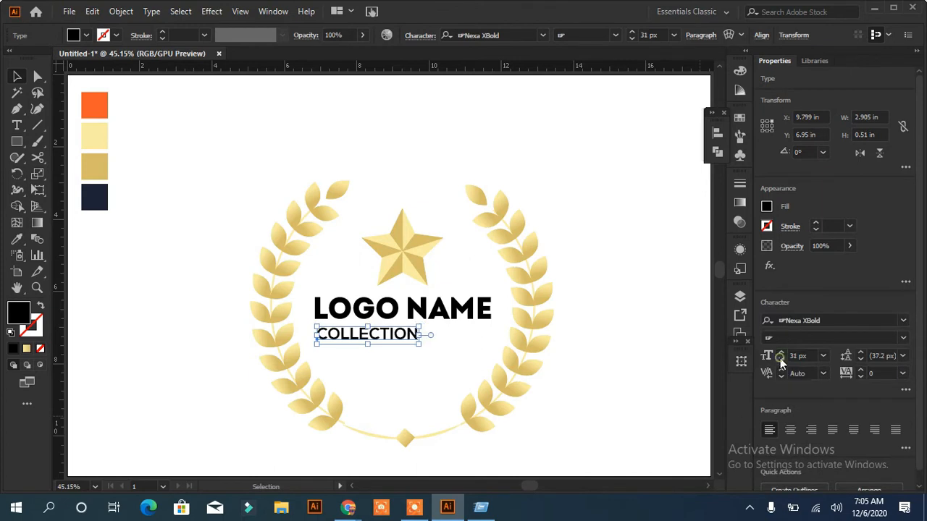
{"action": "left_click", "coordinate": [781, 360]}
{"action": "left_click", "coordinate": [901, 373]}
{"action": "left_click", "coordinate": [878, 369]}
{"action": "left_click", "coordinate": [859, 370]}
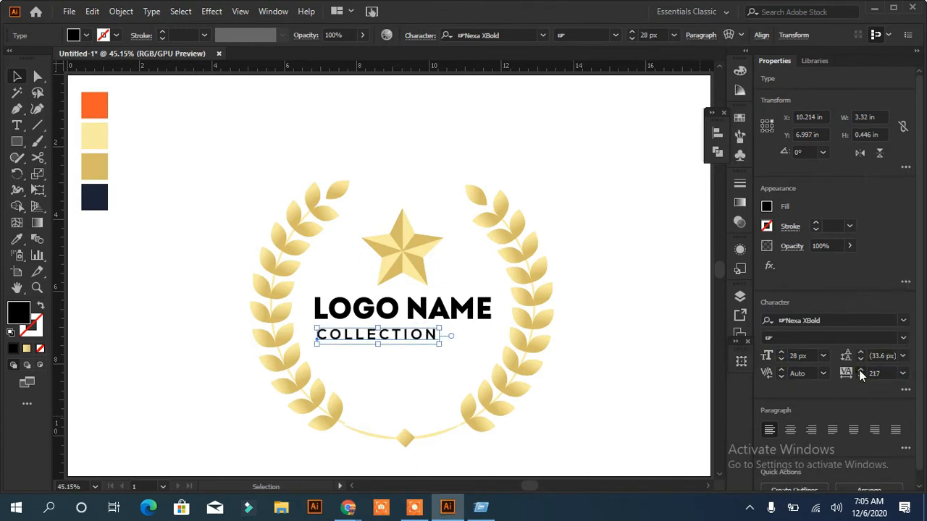
Widen COLLECTION's tracking until it spans LOGO NAME's width, and convert both texts to outlines
{"action": "left_click_drag", "start_coordinate": [859, 370], "coordinate": [860, 369]}
{"action": "left_click", "coordinate": [597, 347]}
{"action": "left_click", "coordinate": [427, 335]}
{"action": "left_click", "coordinate": [428, 311], "text": "shift"}
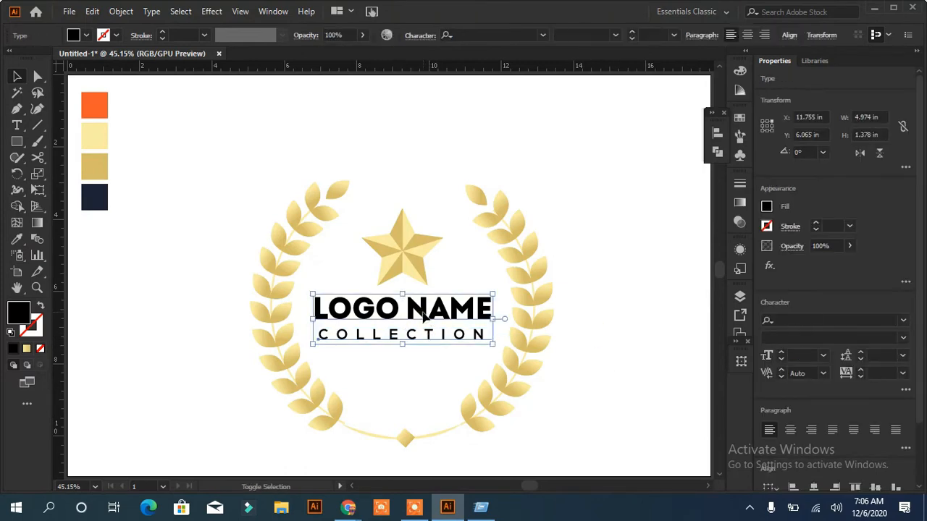
{"action": "right_click", "coordinate": [424, 325]}
{"action": "left_click", "coordinate": [464, 130]}
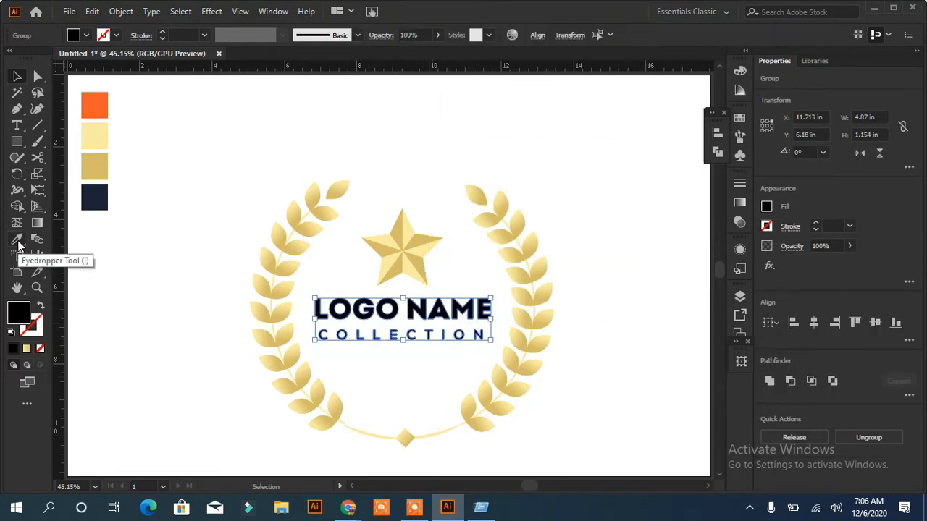
{"action": "left_click", "coordinate": [135, 349]}
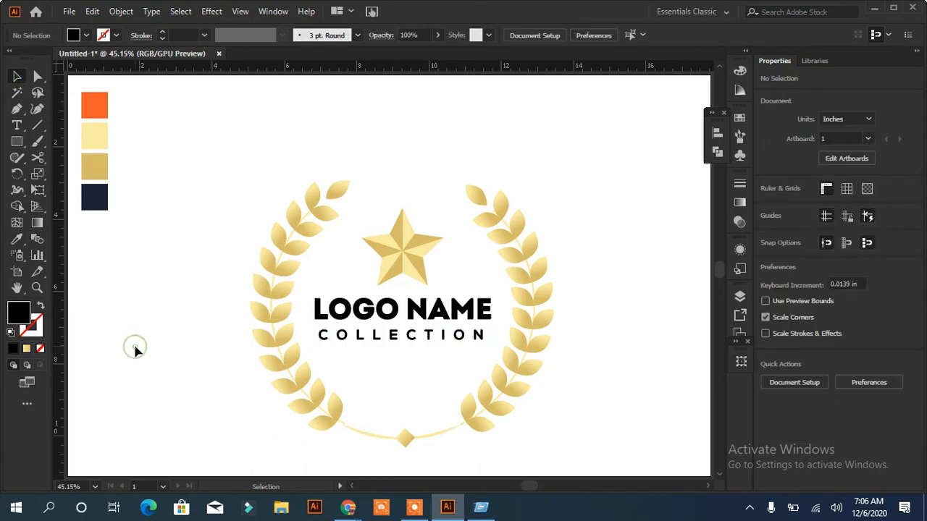
Fill the outlined LOGO NAME lettering with the darker gold sampled from the colour swatches
{"action": "left_click", "coordinate": [312, 317]}
{"action": "key", "text": "i"}
{"action": "left_click", "coordinate": [94, 167]}
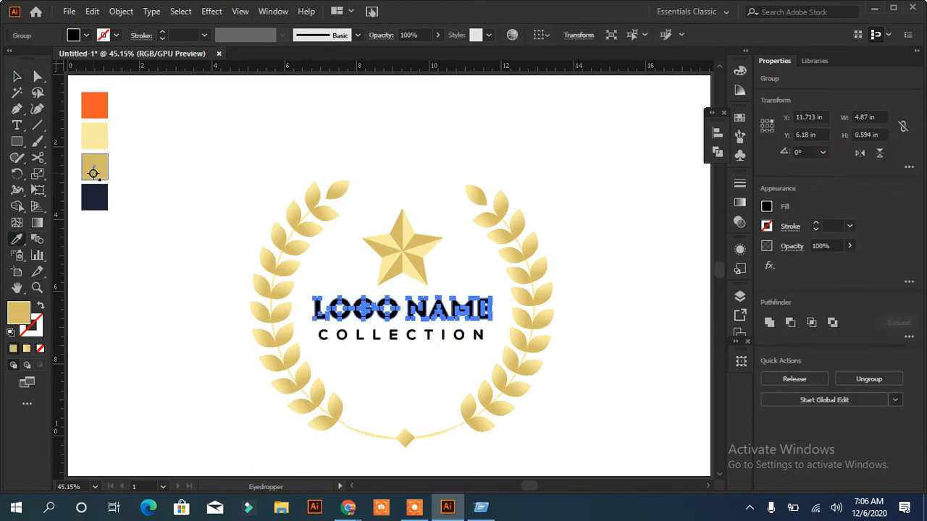
{"action": "key", "text": "v"}
{"action": "left_click", "coordinate": [120, 341]}
Fill the outlined COLLECTION lettering with the pale yellow sampled from the colour swatches
{"action": "left_click", "coordinate": [394, 337]}
{"action": "key", "text": "i"}
{"action": "left_click", "coordinate": [94, 136]}
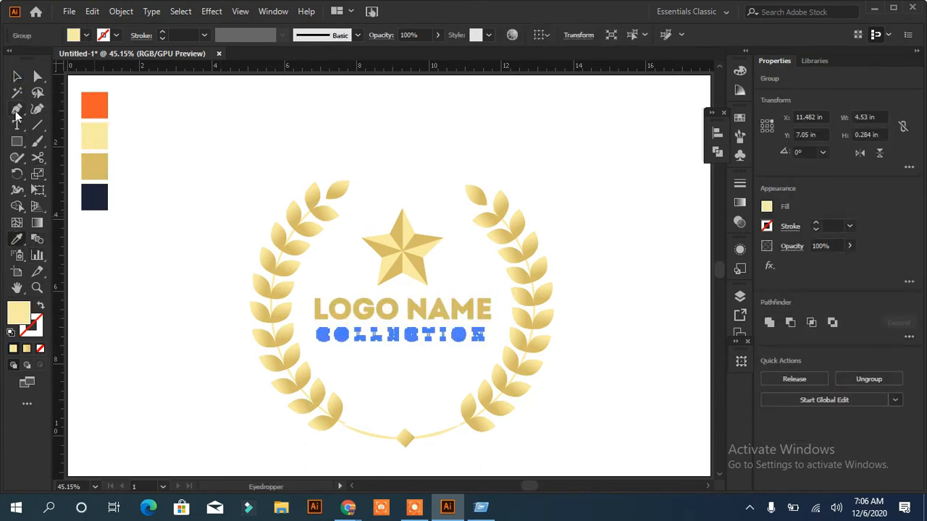
{"action": "key", "text": "v"}
{"action": "left_click", "coordinate": [143, 350]}
Turn the navy swatch into a background rectangle about 11.2 by 8.4 in, centred behind the emblem
{"action": "left_click_drag", "start_coordinate": [88, 195], "coordinate": [486, 463]}
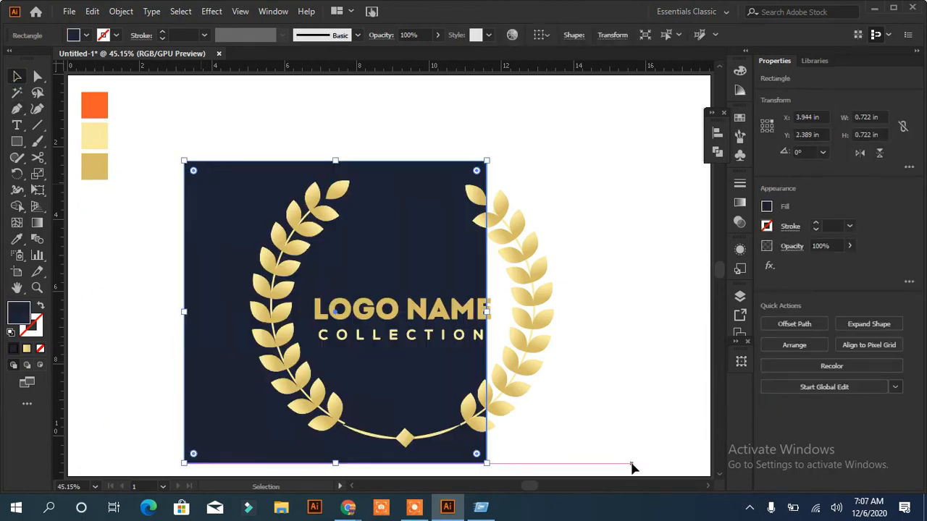
{"action": "left_click_drag", "start_coordinate": [487, 312], "coordinate": [588, 312]}
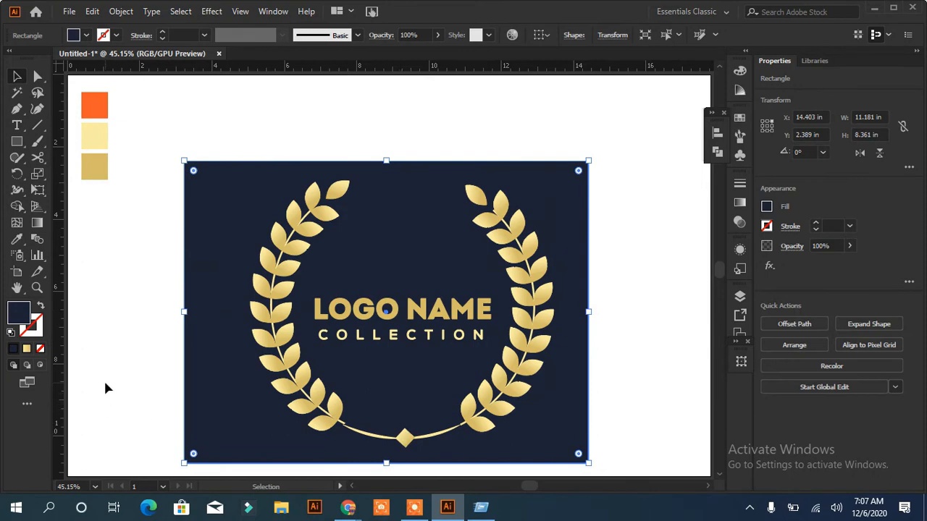
{"action": "left_click", "coordinate": [145, 228]}
{"action": "left_click_drag", "start_coordinate": [217, 355], "coordinate": [232, 362]}
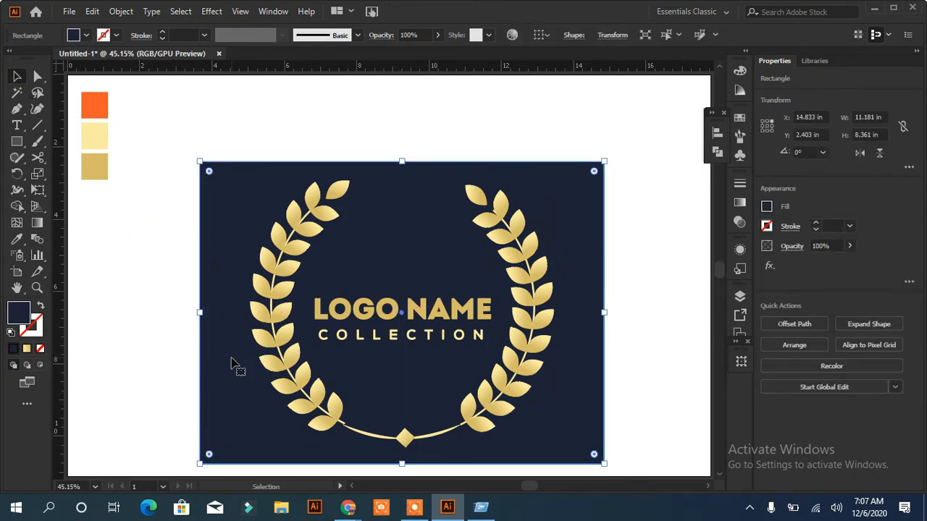
{"action": "left_click", "coordinate": [740, 297]}
{"action": "left_click", "coordinate": [584, 304]}
{"action": "scroll", "coordinate": [718, 323], "scroll_direction": "down", "scroll_amount": 3}
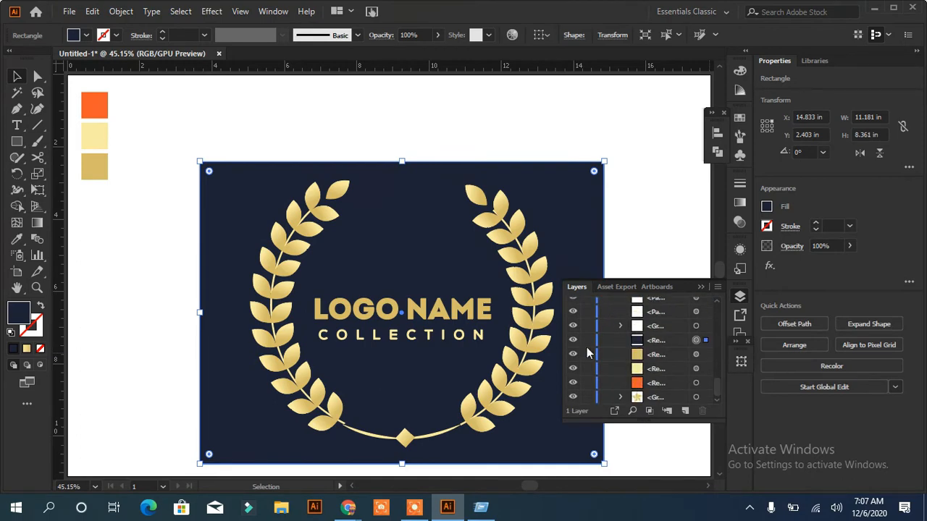
{"action": "left_click", "coordinate": [587, 339]}
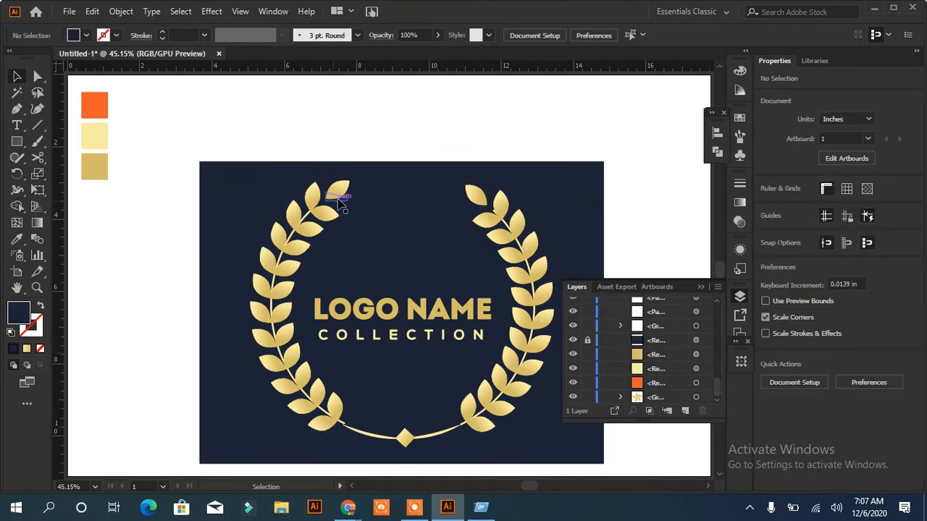
{"action": "left_click_drag", "start_coordinate": [224, 294], "coordinate": [221, 298]}
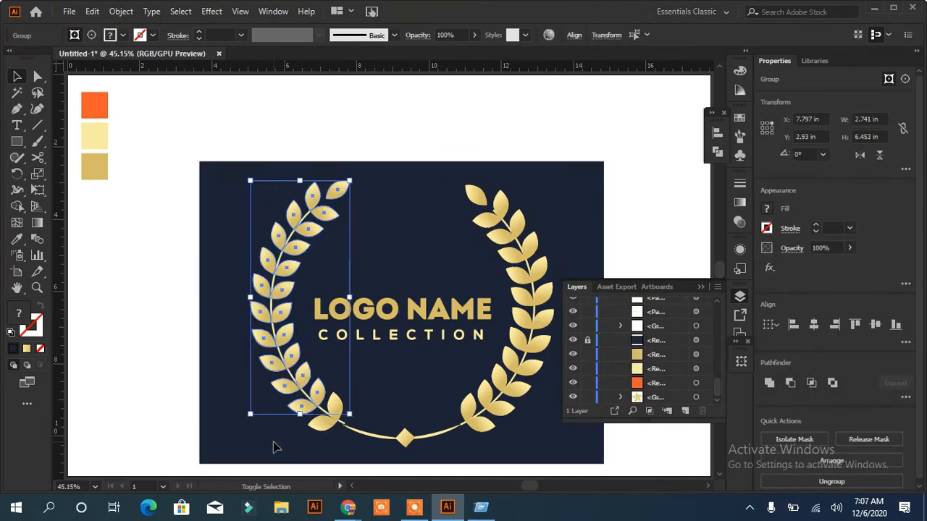
{"action": "left_click_drag", "start_coordinate": [304, 407], "coordinate": [302, 405]}
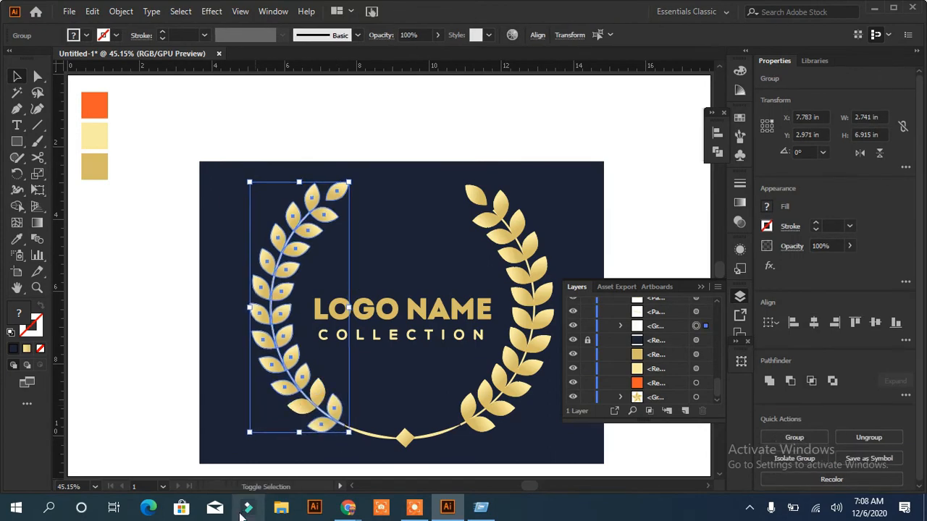
{"action": "left_click", "coordinate": [643, 211]}
{"action": "left_click", "coordinate": [587, 340]}
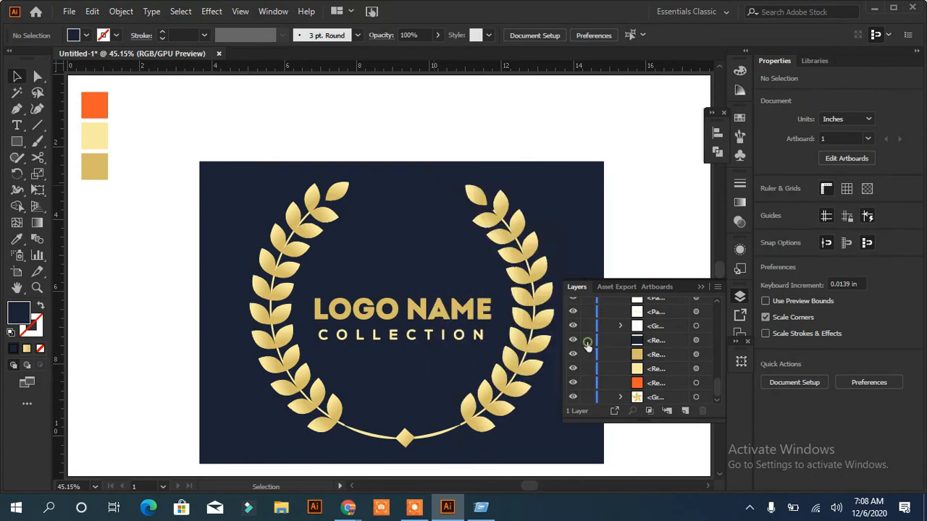
Send the navy background rectangle to the back, behind the star
{"action": "right_click", "coordinate": [557, 223]}
{"action": "right_click", "coordinate": [541, 181]}
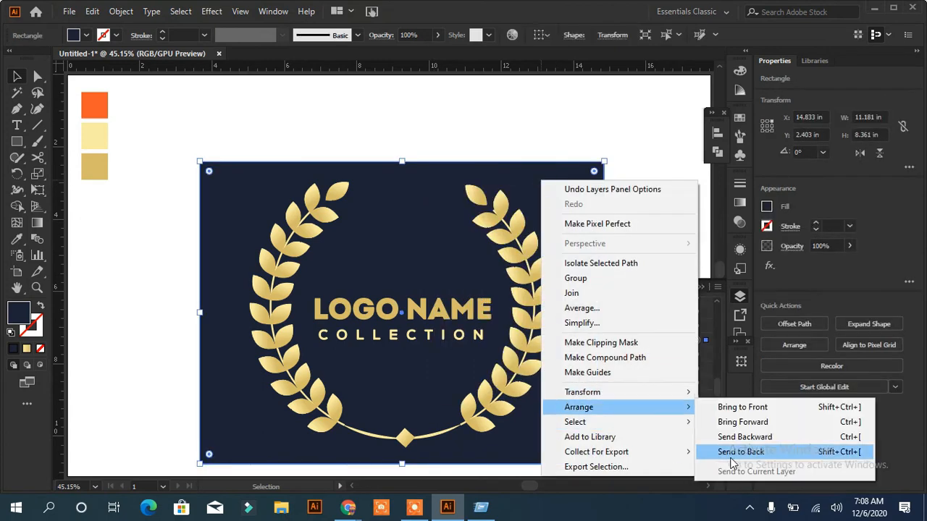
{"action": "left_click", "coordinate": [767, 451]}
{"action": "left_click", "coordinate": [637, 178]}
Delete the orange, pale yellow and gold colour swatches beside the emblem
{"action": "left_click_drag", "start_coordinate": [130, 101], "coordinate": [81, 192]}
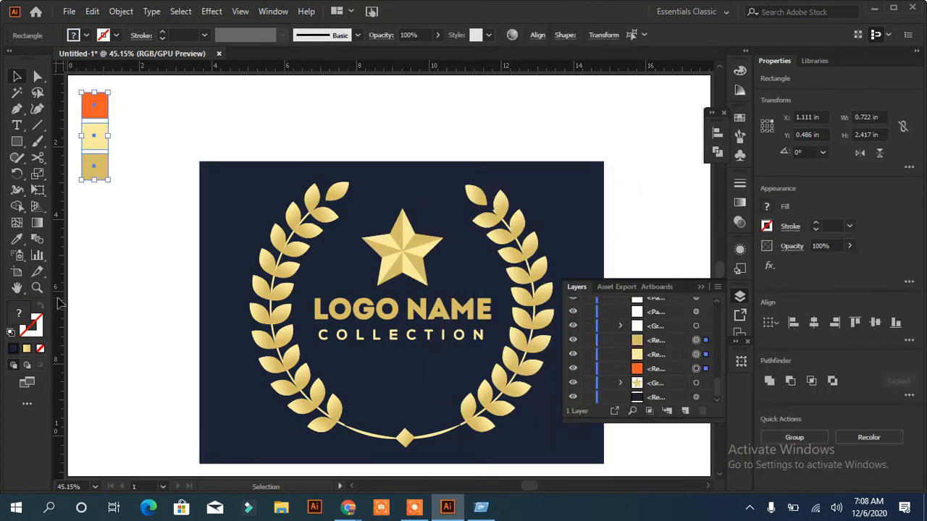
{"action": "key", "text": "ctrl+shift+a"}
{"action": "left_click", "coordinate": [555, 181]}
{"action": "right_click", "coordinate": [377, 187]}
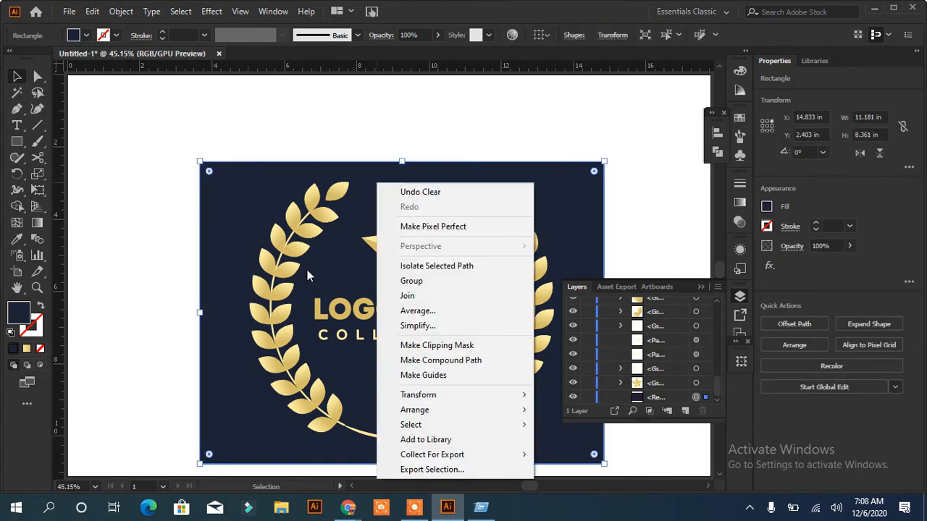
{"action": "left_click", "coordinate": [512, 127]}
Stretch the navy rectangle to cover the whole artboard, 17.778 in wide, and lock it
{"action": "key", "text": "ctrl+minus"}
{"action": "key", "text": "ctrl+minus"}
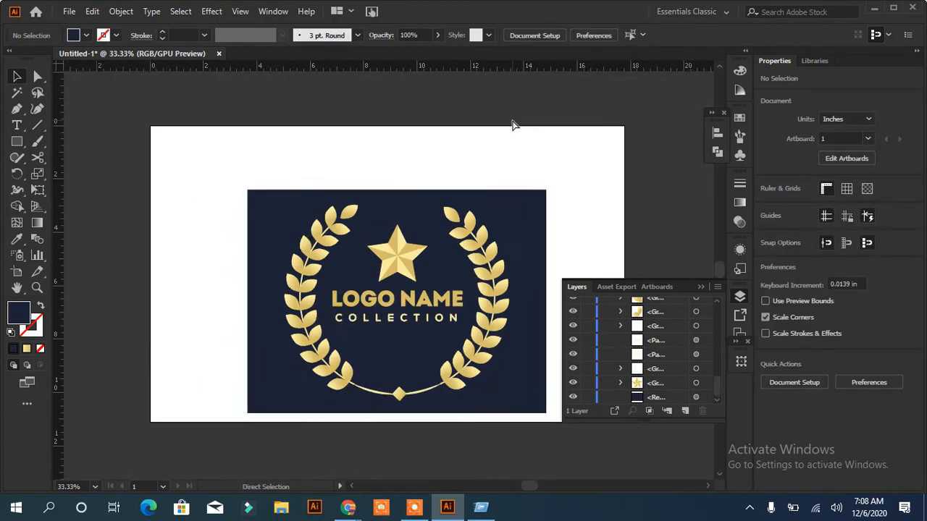
{"action": "left_click", "coordinate": [279, 209]}
{"action": "left_click_drag", "start_coordinate": [280, 209], "coordinate": [228, 161]}
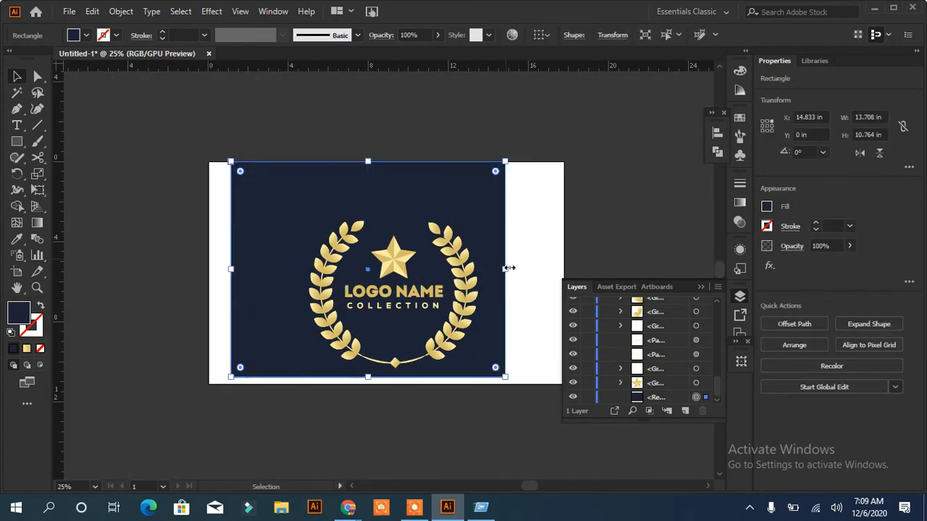
{"action": "left_click_drag", "start_coordinate": [506, 268], "coordinate": [564, 269]}
{"action": "left_click_drag", "start_coordinate": [232, 270], "coordinate": [208, 269]}
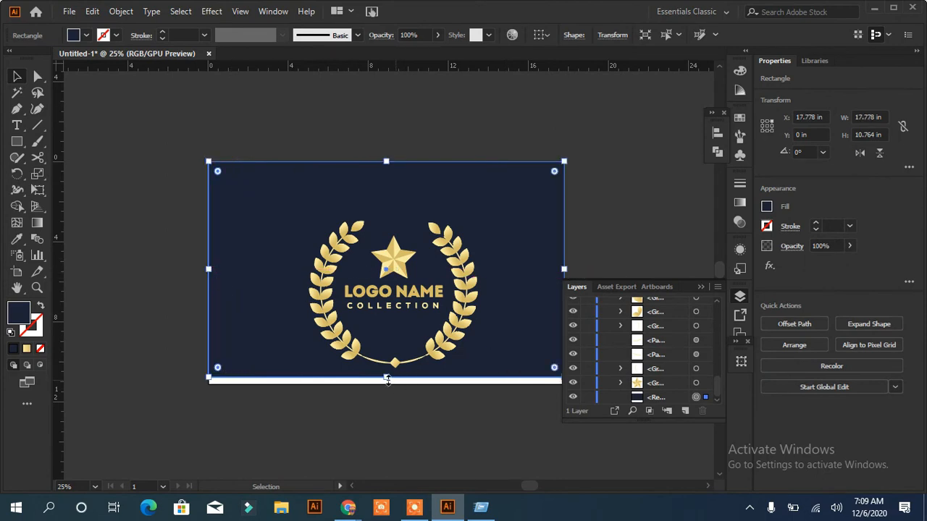
{"action": "left_click_drag", "start_coordinate": [387, 377], "coordinate": [387, 384]}
{"action": "left_click", "coordinate": [587, 397]}
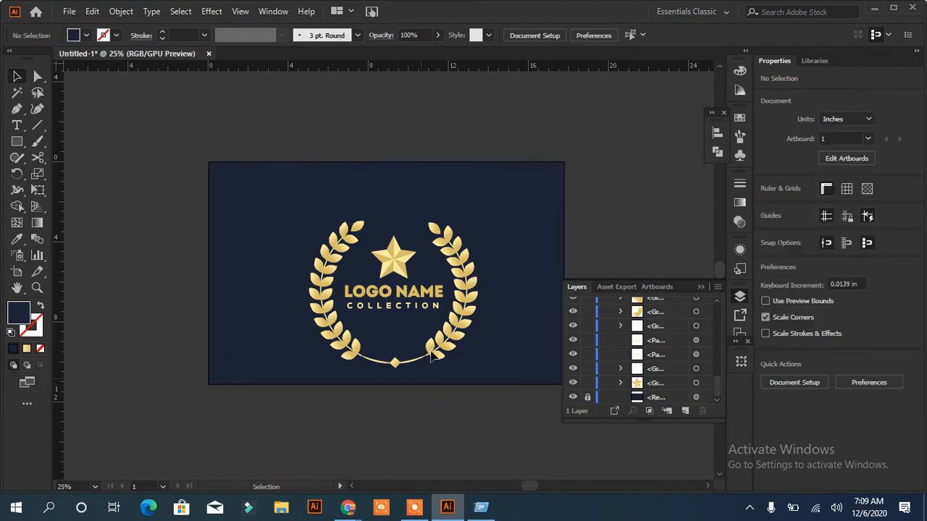
Group all the emblem artwork, then scale it down and place it in the artboard's upper middle
{"action": "left_click_drag", "start_coordinate": [285, 369], "coordinate": [285, 370]}
{"action": "left_click", "coordinate": [811, 436]}
{"action": "left_click_drag", "start_coordinate": [480, 365], "coordinate": [443, 339]}
{"action": "left_click_drag", "start_coordinate": [396, 296], "coordinate": [401, 247]}
{"action": "left_click", "coordinate": [406, 414]}
{"action": "key", "text": "ctrl+0"}
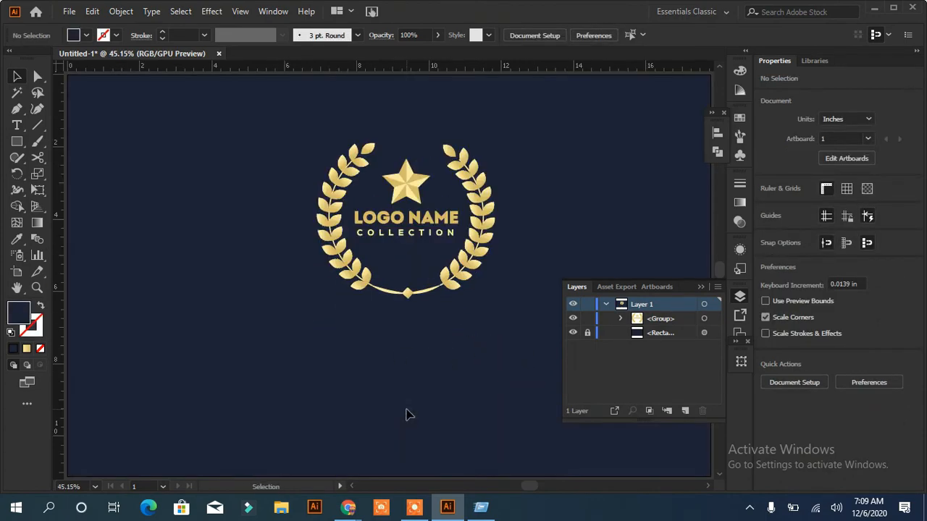
Enlarge the grouped emblem slightly about its centre
{"action": "left_click", "coordinate": [465, 274]}
{"action": "left_click", "coordinate": [484, 334]}
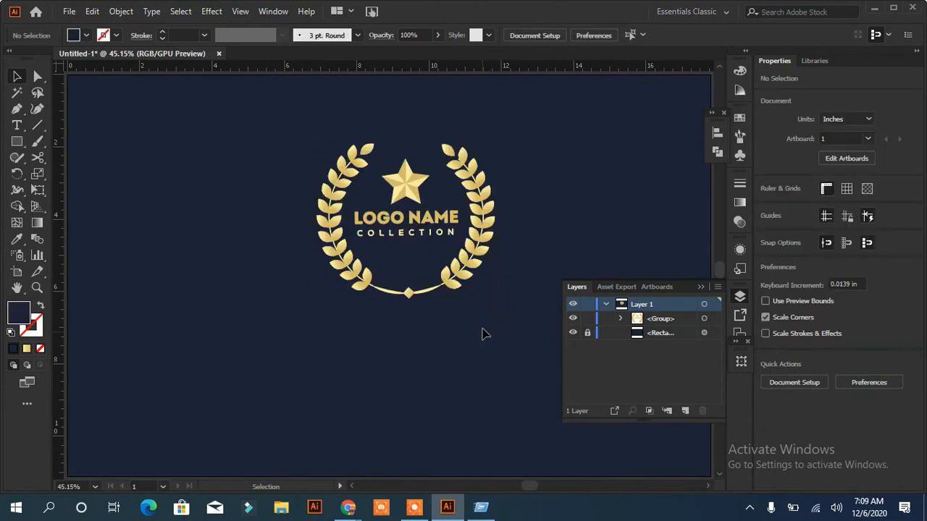
{"action": "left_click_drag", "start_coordinate": [455, 245], "coordinate": [435, 236]}
{"action": "left_click", "coordinate": [403, 371]}
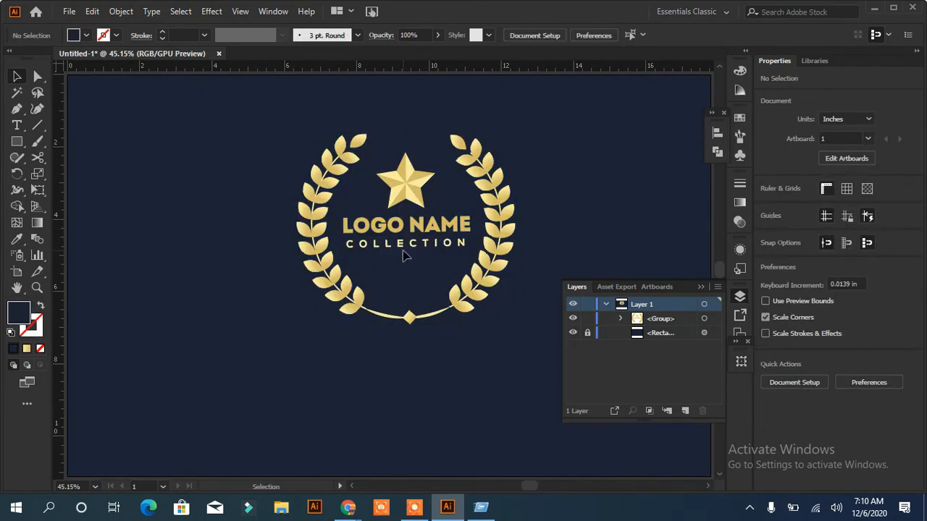
Ungroup the emblem and nudge the COLLECTION lettering down slightly
{"action": "left_click", "coordinate": [406, 245]}
{"action": "left_click", "coordinate": [793, 379]}
{"action": "left_click", "coordinate": [424, 370]}
{"action": "left_click", "coordinate": [415, 244]}
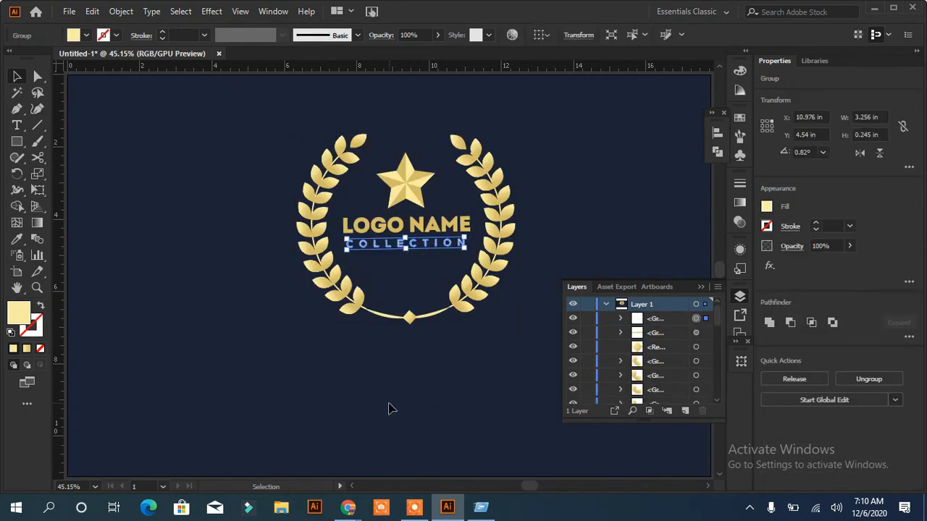
{"action": "key", "text": "Down"}
{"action": "key", "text": "Down"}
{"action": "key", "text": "Down"}
{"action": "key", "text": "Down"}
{"action": "key", "text": "Down"}
{"action": "key", "text": "Down"}
{"action": "key", "text": "Down"}
{"action": "key", "text": "Down"}
{"action": "left_click", "coordinate": [421, 391]}
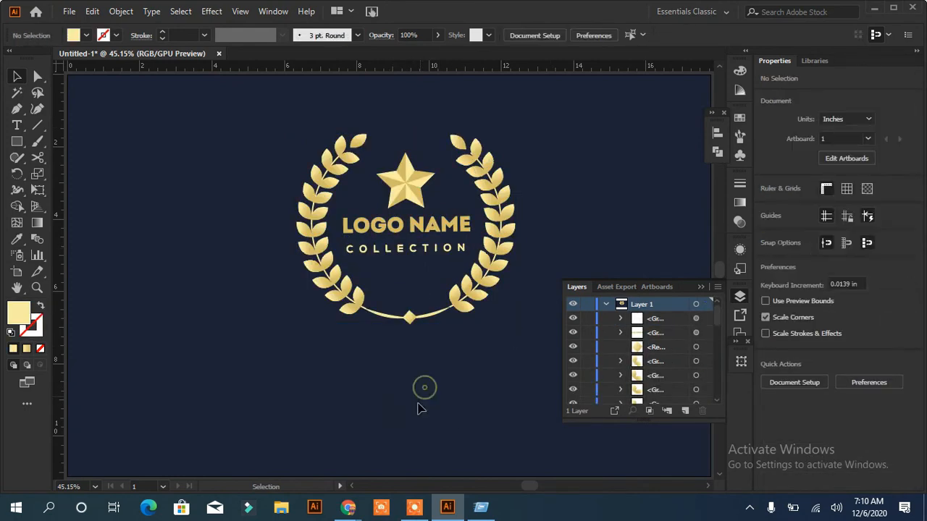
Nudge the LOGO NAME lettering down slightly, between the star and COLLECTION
{"action": "left_click", "coordinate": [419, 229]}
{"action": "key", "text": "Down"}
{"action": "key", "text": "Down"}
{"action": "key", "text": "Down"}
{"action": "key", "text": "Down"}
{"action": "key", "text": "Down"}
{"action": "key", "text": "Down"}
{"action": "key", "text": "Down"}
{"action": "key", "text": "Down"}
{"action": "left_click", "coordinate": [547, 177]}
Try to group the laurel wreath parts and align the emblem's elements on their horizontal centres
{"action": "left_click", "coordinate": [481, 293]}
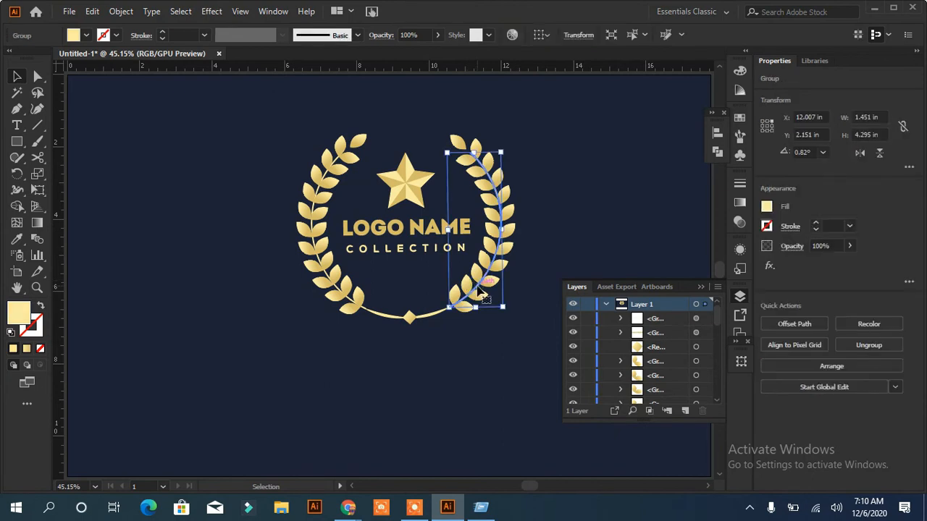
{"action": "left_click_drag", "start_coordinate": [454, 152], "coordinate": [453, 152]}
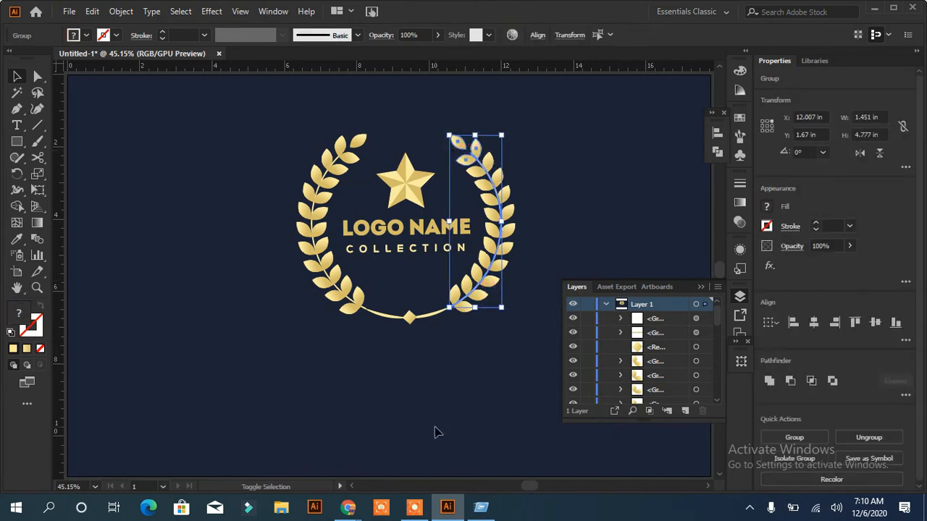
{"action": "left_click", "coordinate": [433, 316], "text": "shift"}
{"action": "left_click_drag", "start_coordinate": [389, 301], "coordinate": [333, 362]}
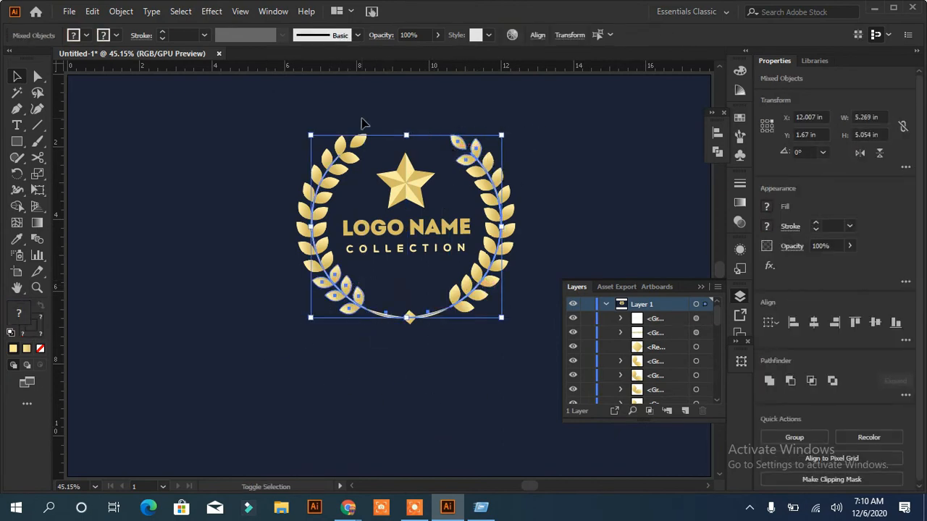
{"action": "left_click", "coordinate": [794, 438]}
{"action": "left_click_drag", "start_coordinate": [556, 132], "coordinate": [174, 352]}
{"action": "left_click", "coordinate": [813, 325]}
{"action": "key", "text": "ctrl+z"}
{"action": "left_click", "coordinate": [471, 409]}
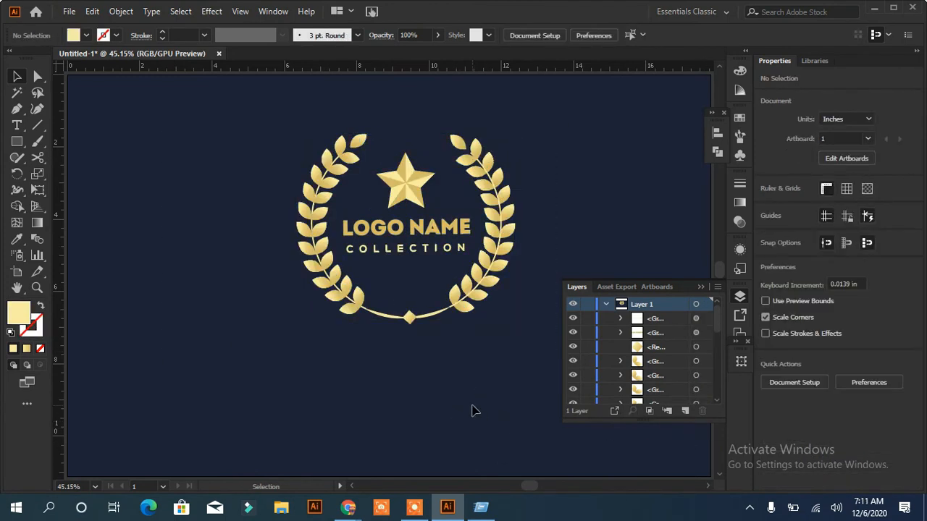
Align the large star, LOGO NAME and COLLECTION on their horizontal centres
{"action": "left_click", "coordinate": [411, 181]}
{"action": "left_click", "coordinate": [416, 233]}
{"action": "left_click", "coordinate": [414, 248]}
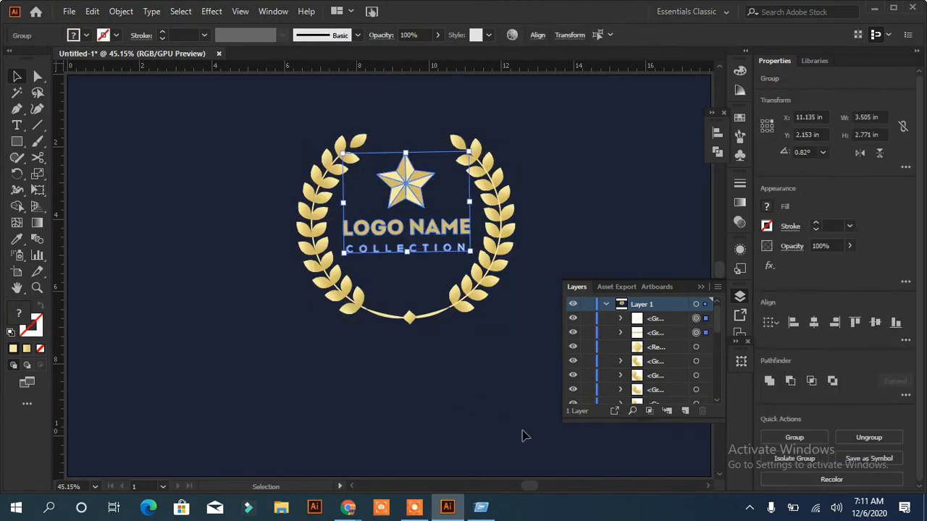
{"action": "left_click", "coordinate": [412, 431]}
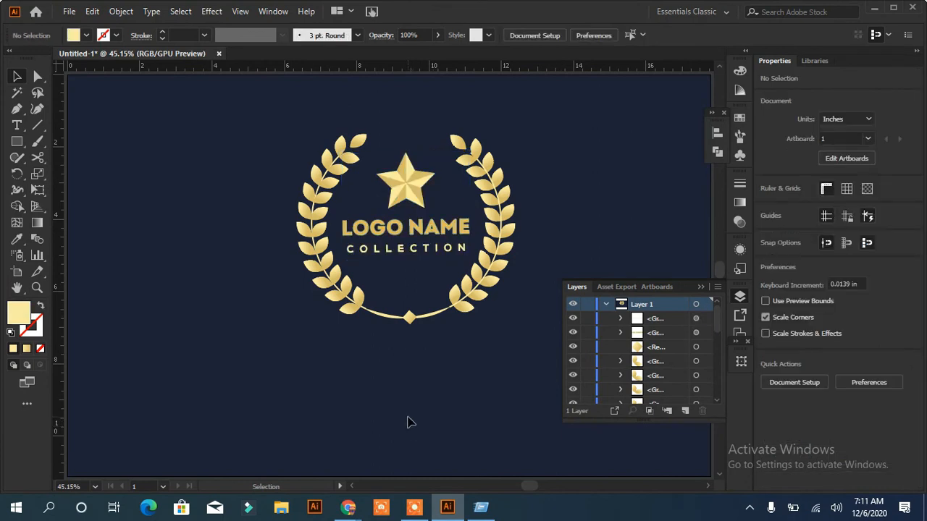
Add three small copies of the star, each about 0.51 in wide, in a row below COLLECTION
{"action": "left_click_drag", "start_coordinate": [411, 190], "coordinate": [440, 289]}
{"action": "left_click", "coordinate": [463, 363]}
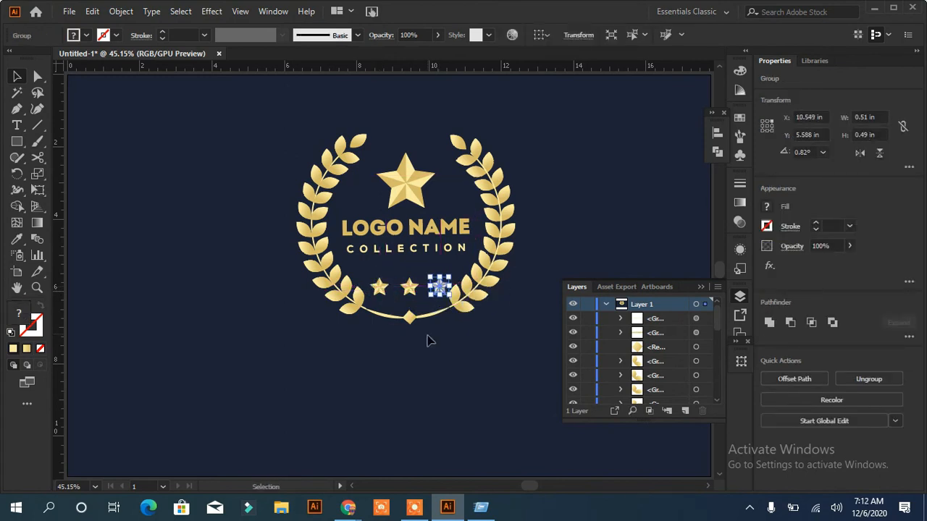
{"action": "left_click", "coordinate": [458, 380]}
Move the two outer small stars closer to the middle one and lower the middle star slightly
{"action": "left_click", "coordinate": [441, 290]}
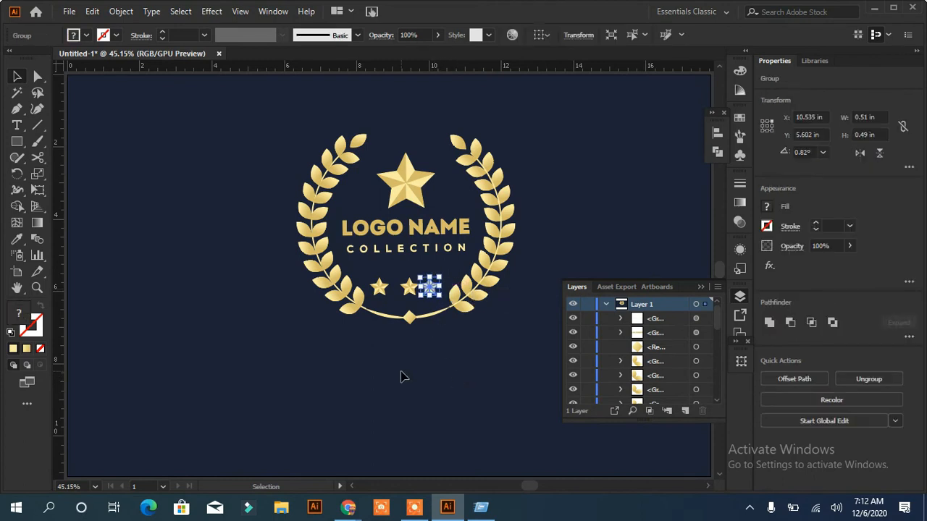
{"action": "left_click", "coordinate": [378, 288]}
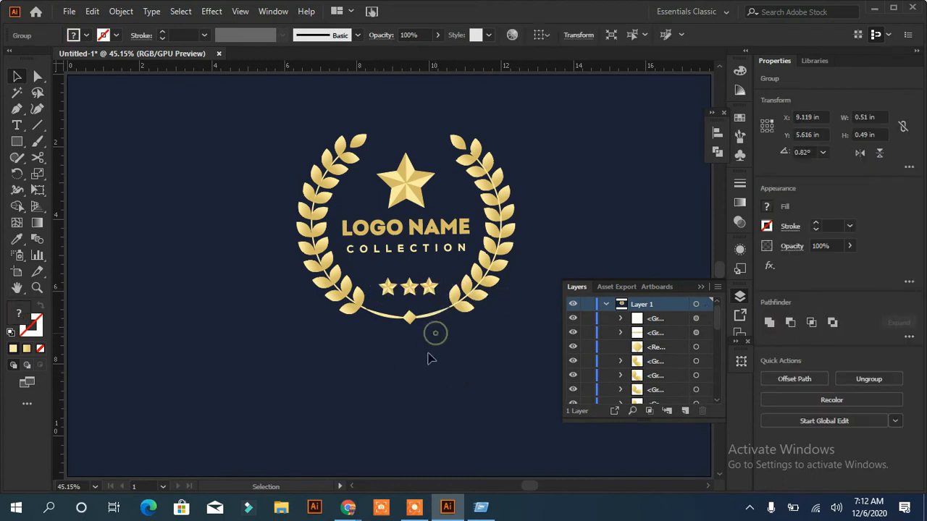
{"action": "left_click", "coordinate": [409, 288]}
{"action": "left_click", "coordinate": [433, 383]}
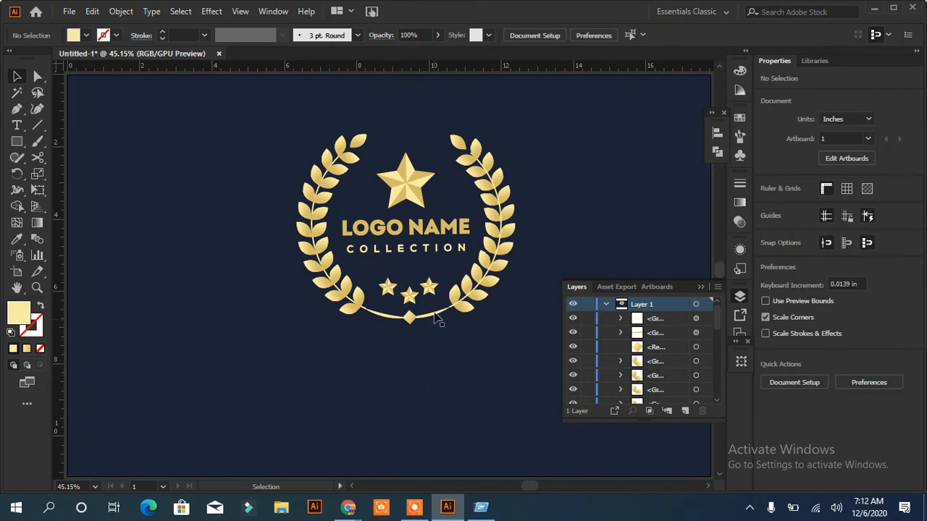
Make the two outer small stars below COLLECTION smaller than the middle one, each about 0.38 in wide
{"action": "left_click", "coordinate": [410, 293]}
{"action": "left_click", "coordinate": [418, 362]}
{"action": "left_click", "coordinate": [389, 288]}
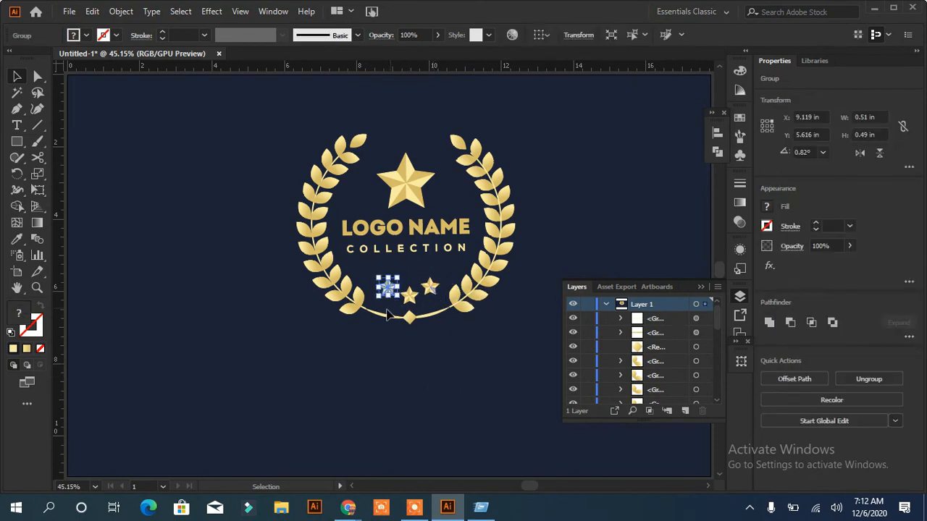
{"action": "left_click_drag", "start_coordinate": [400, 298], "coordinate": [437, 291]}
{"action": "left_click", "coordinate": [429, 286]}
{"action": "left_click", "coordinate": [447, 348]}
{"action": "left_click", "coordinate": [432, 287]}
{"action": "key", "text": "Delete"}
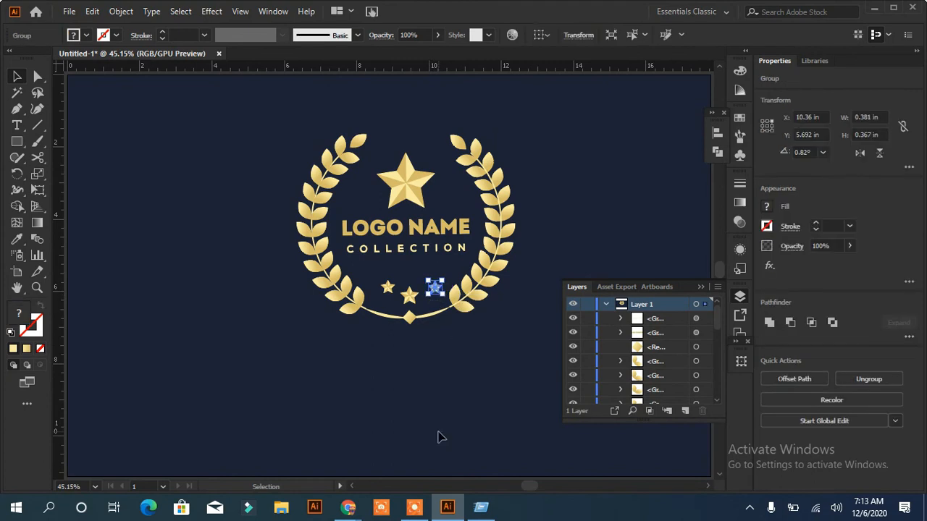
Nudge the two outer small stars slightly down and bring the right one closer to the middle star
{"action": "left_click", "coordinate": [477, 430]}
{"action": "left_click", "coordinate": [388, 286]}
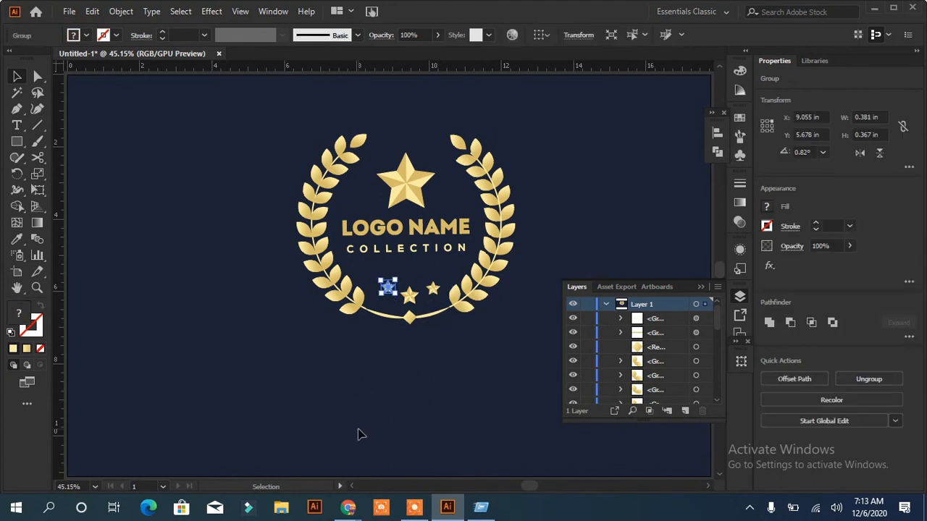
{"action": "left_click", "coordinate": [391, 429]}
{"action": "left_click", "coordinate": [432, 290]}
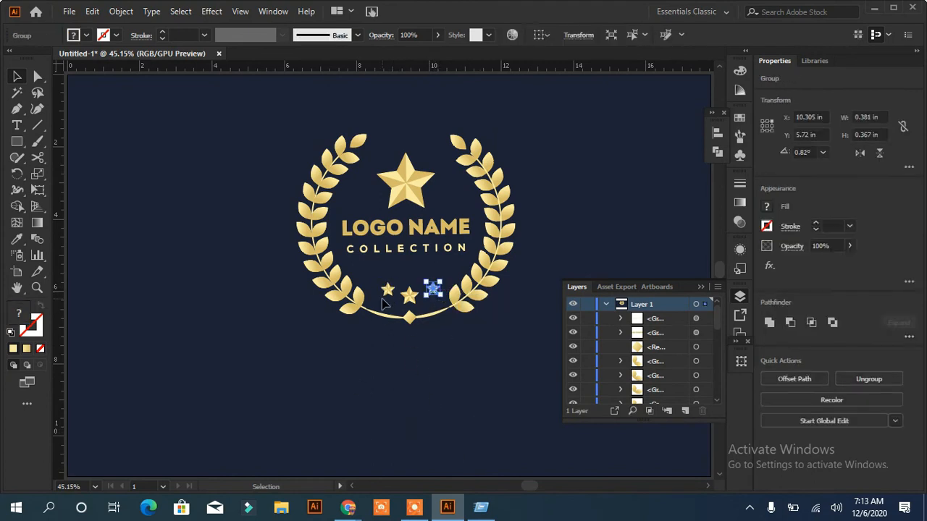
Group the two outer small stars, centre them horizontally with the middle star, and lower the pair slightly
{"action": "left_click", "coordinate": [387, 291], "text": "shift"}
{"action": "left_click", "coordinate": [167, 309]}
{"action": "left_click", "coordinate": [405, 301]}
{"action": "left_click", "coordinate": [384, 301], "text": "shift"}
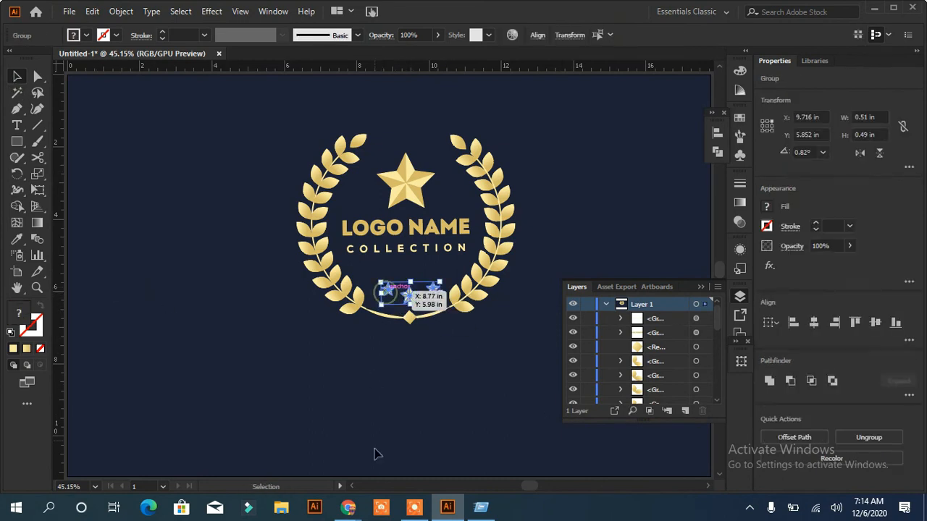
{"action": "left_click", "coordinate": [407, 429]}
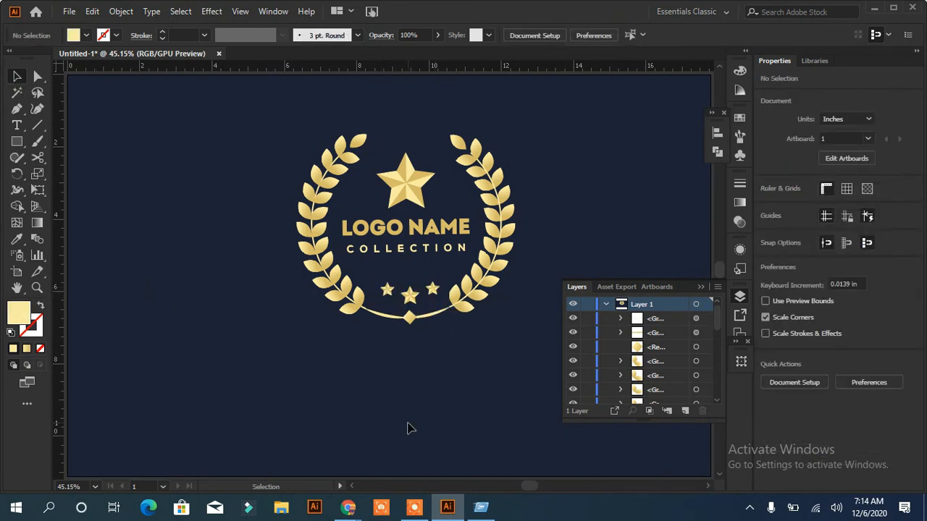
{"action": "left_click", "coordinate": [435, 291]}
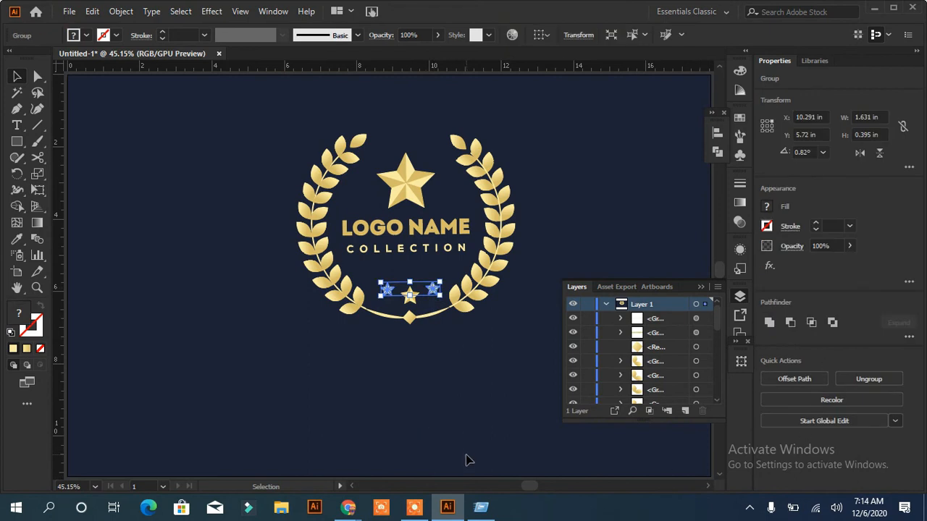
{"action": "left_click", "coordinate": [566, 456]}
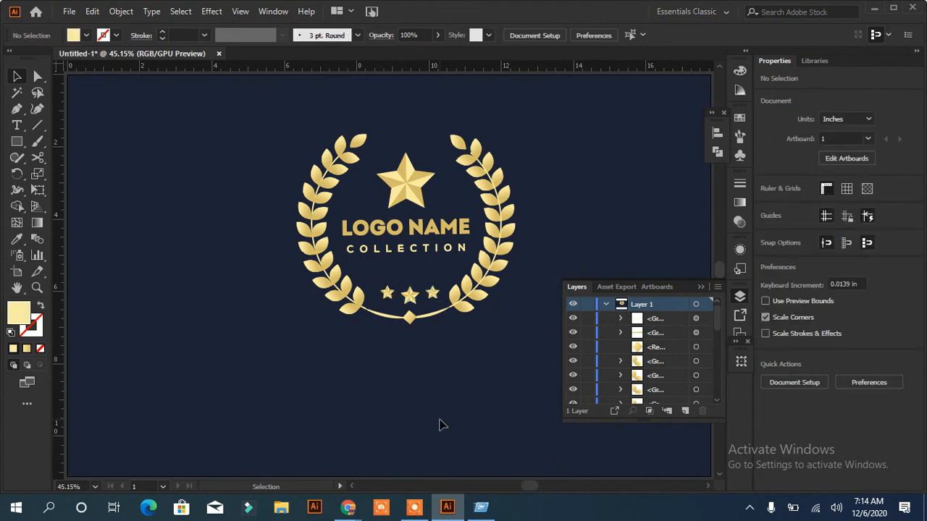
Group all the emblem artwork, including wreath, stars and text, into one object
{"action": "key", "text": "ctrl+a"}
{"action": "left_click", "coordinate": [800, 435]}
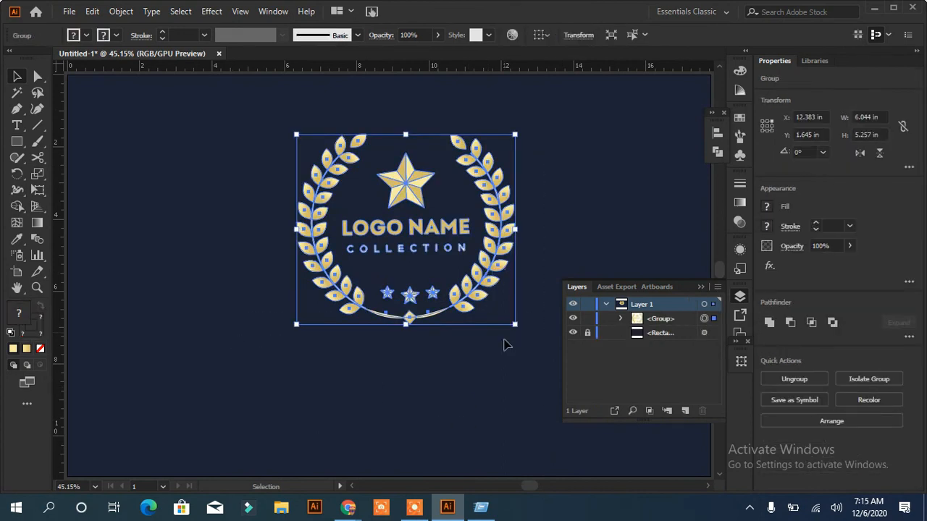
{"action": "left_click", "coordinate": [502, 343]}
Place a vertically mirrored copy of the emblem directly beneath it and squash it to about 2.06 in high
{"action": "left_click_drag", "start_coordinate": [406, 185], "coordinate": [391, 458]}
{"action": "left_click_drag", "start_coordinate": [404, 384], "coordinate": [409, 315]}
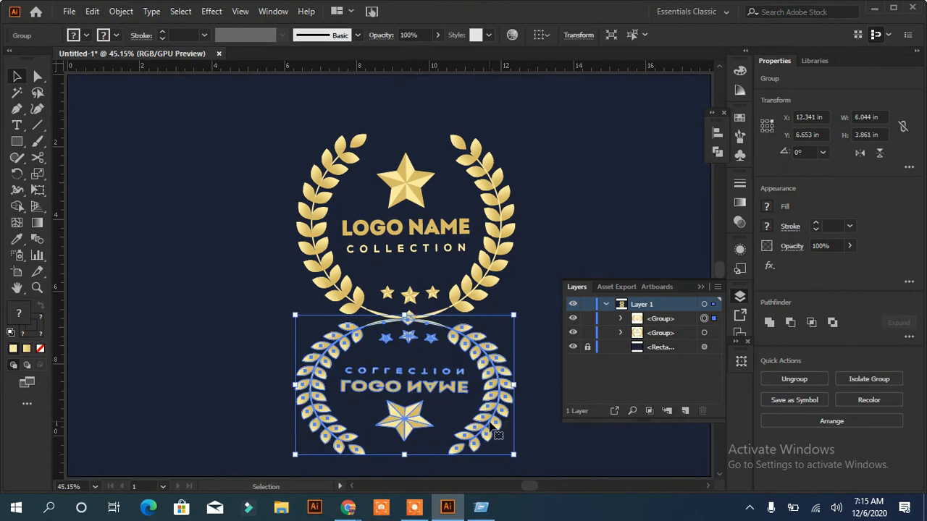
{"action": "left_click_drag", "start_coordinate": [408, 455], "coordinate": [406, 391]}
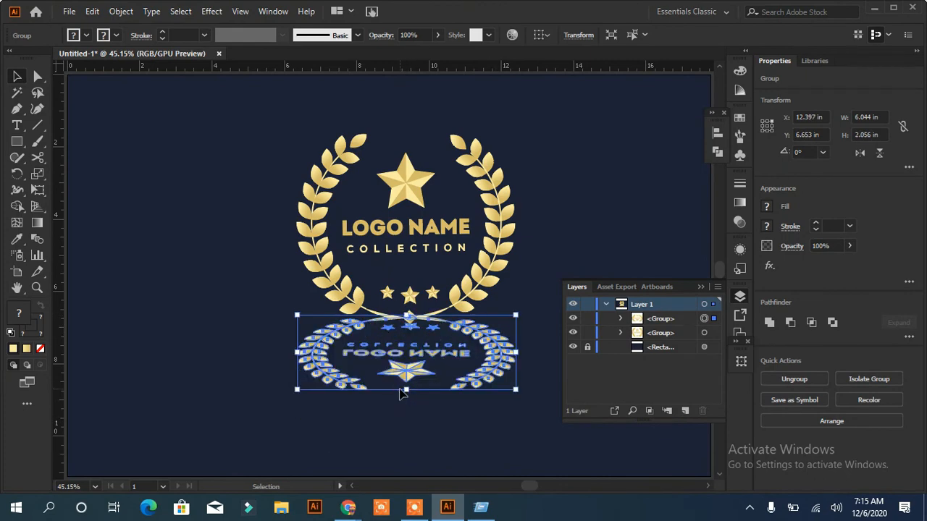
Set the mirrored copy's opacity to 25% and stretch it downward to about 2.5 in high
{"action": "left_click_drag", "start_coordinate": [810, 268], "coordinate": [810, 266]}
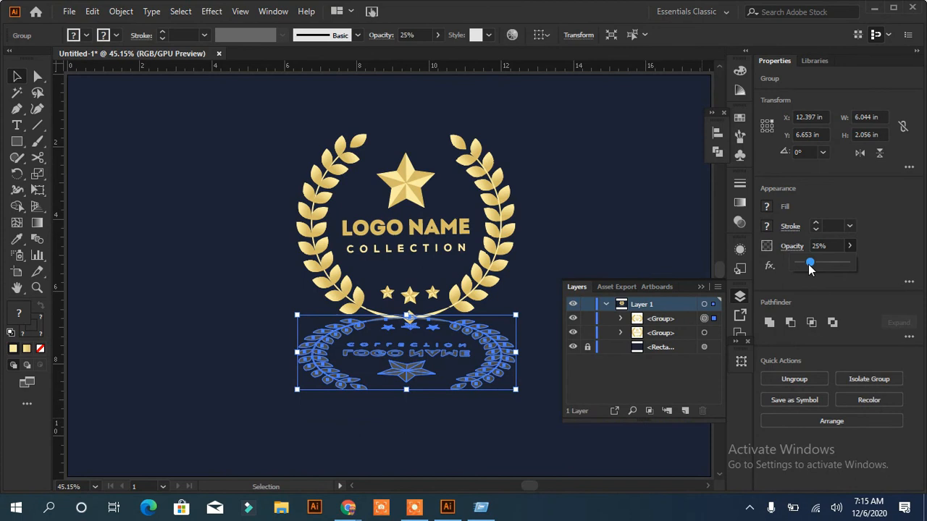
{"action": "left_click", "coordinate": [633, 235]}
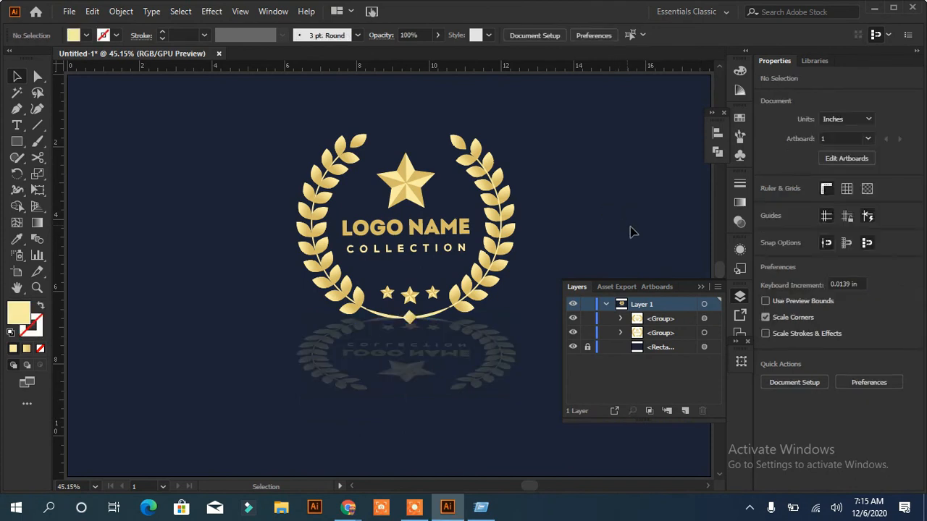
{"action": "left_click", "coordinate": [416, 387]}
{"action": "left_click_drag", "start_coordinate": [409, 391], "coordinate": [409, 407]}
{"action": "left_click", "coordinate": [474, 437]}
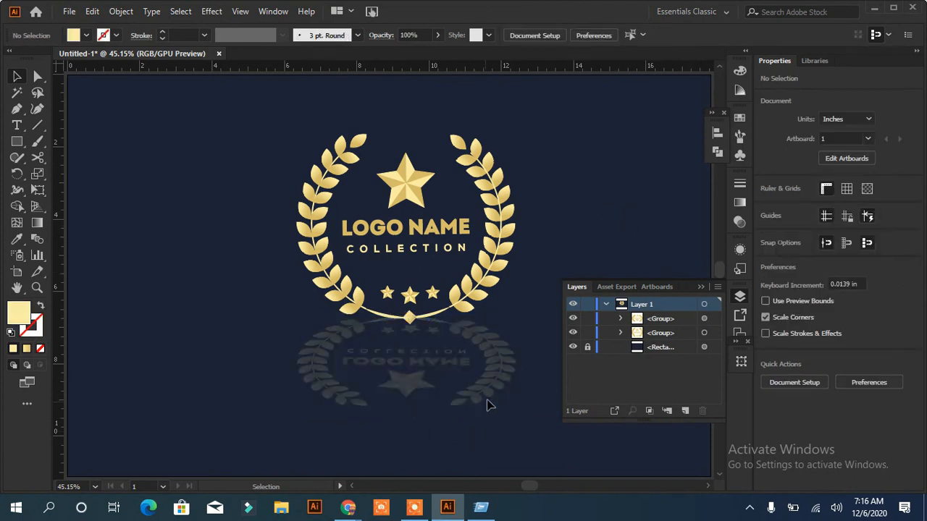
Fade the reflection to 11% opacity and move it down about 0.3 in to leave a gap below the emblem
{"action": "left_click", "coordinate": [487, 405]}
{"action": "left_click", "coordinate": [848, 247]}
{"action": "left_click_drag", "start_coordinate": [800, 266], "coordinate": [802, 266]}
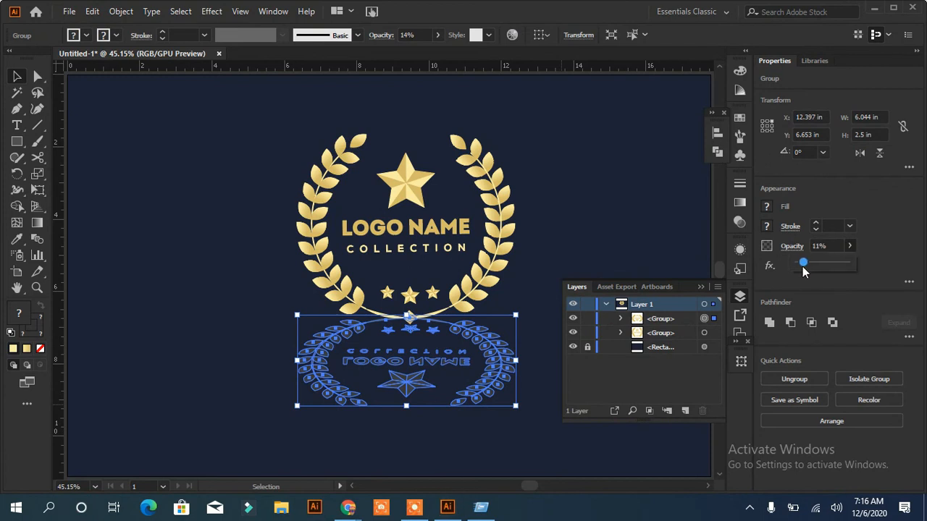
{"action": "left_click", "coordinate": [656, 261]}
{"action": "left_click", "coordinate": [496, 395]}
{"action": "left_click_drag", "start_coordinate": [496, 395], "coordinate": [497, 407]}
{"action": "left_click", "coordinate": [595, 202]}
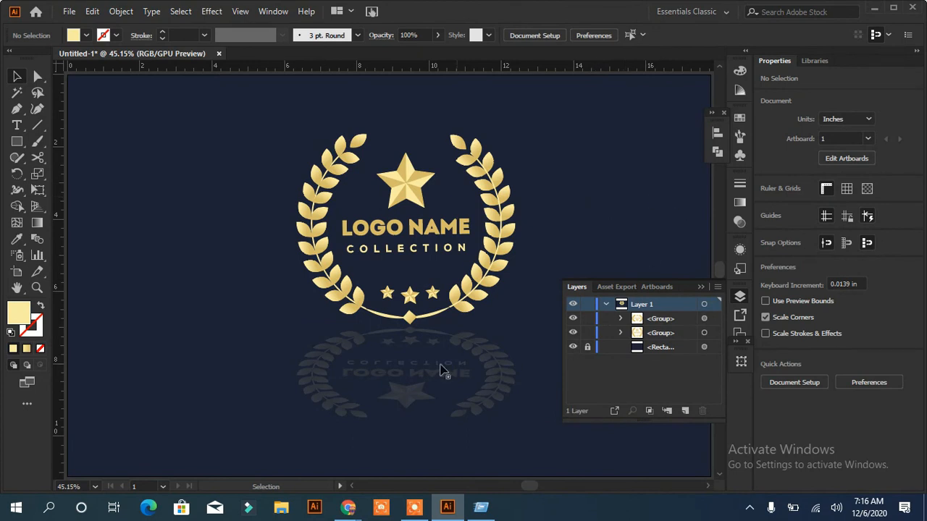
Align the emblem and its reflection on their horizontal centres and collapse the layer list
{"action": "left_click", "coordinate": [409, 335]}
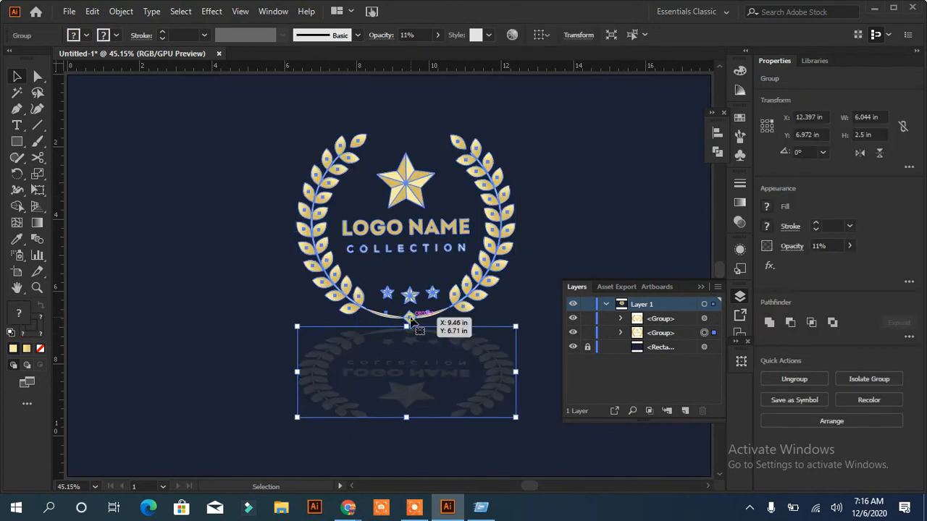
{"action": "left_click", "coordinate": [411, 321]}
{"action": "left_click", "coordinate": [409, 402], "text": "shift"}
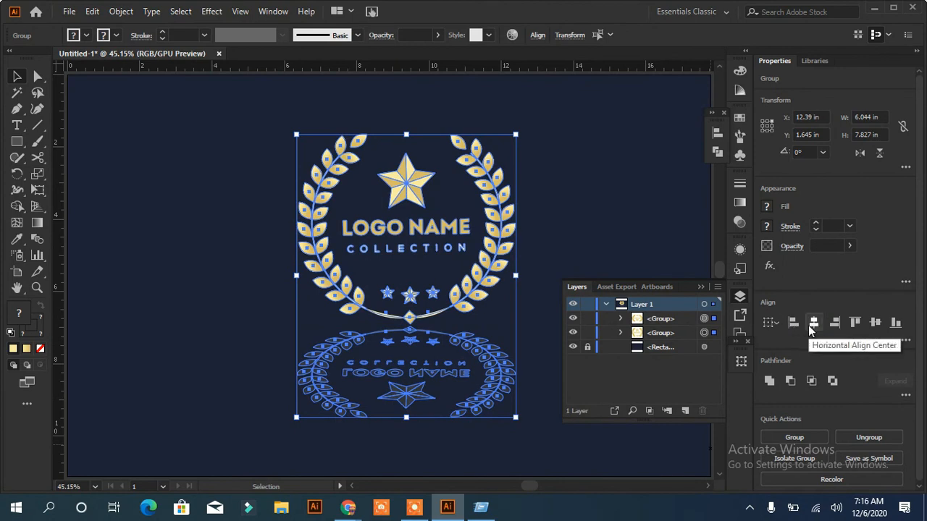
{"action": "left_click", "coordinate": [616, 210]}
{"action": "left_click", "coordinate": [700, 288]}
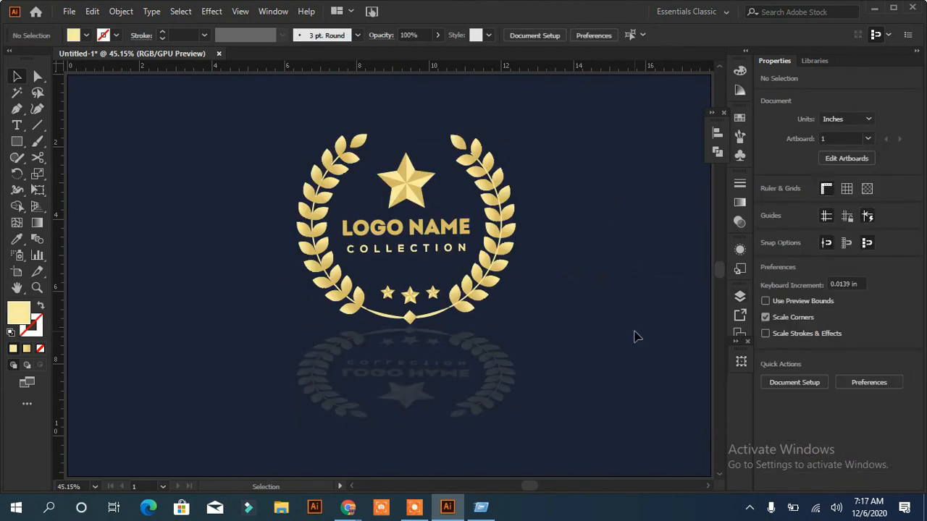